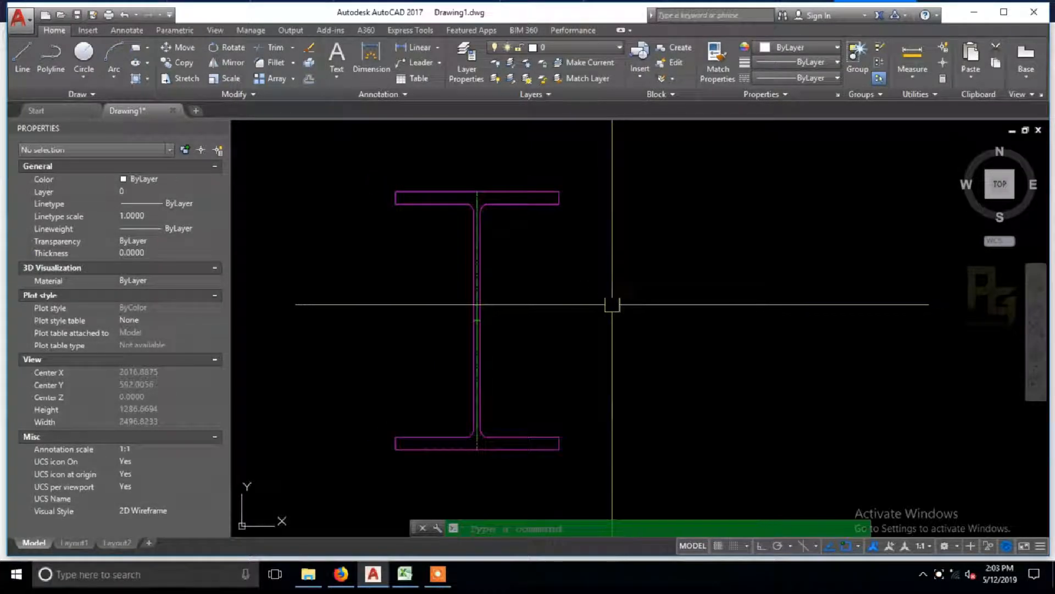
{"action": "scroll", "coordinate": [543, 316], "scroll_direction": "up", "scroll_amount": 3}
{"action": "scroll", "coordinate": [543, 316], "scroll_direction": "down", "scroll_amount": 3}
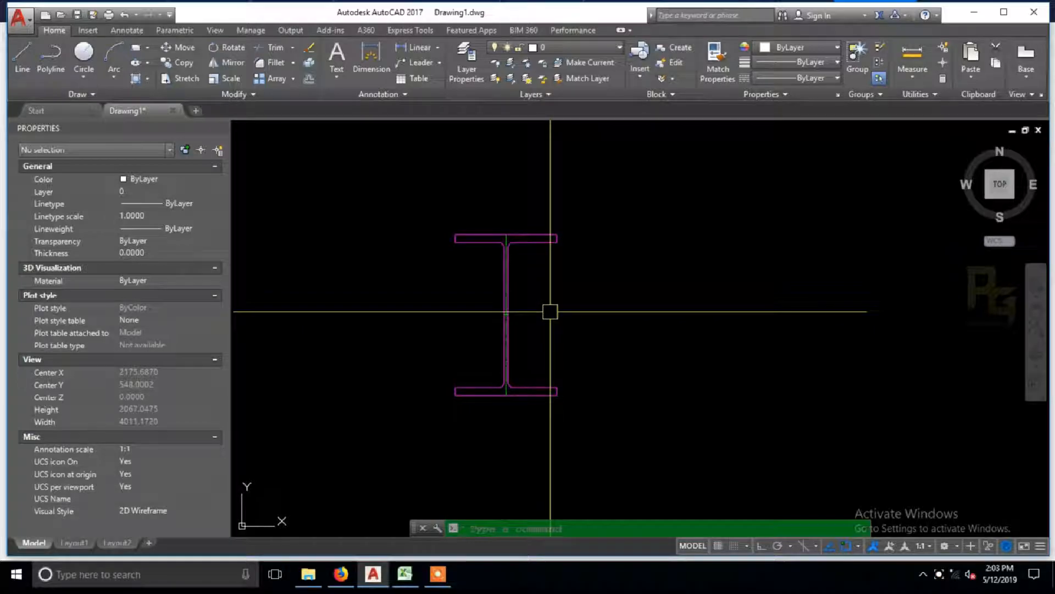
{"action": "scroll", "coordinate": [551, 311], "scroll_direction": "up", "scroll_amount": 2}
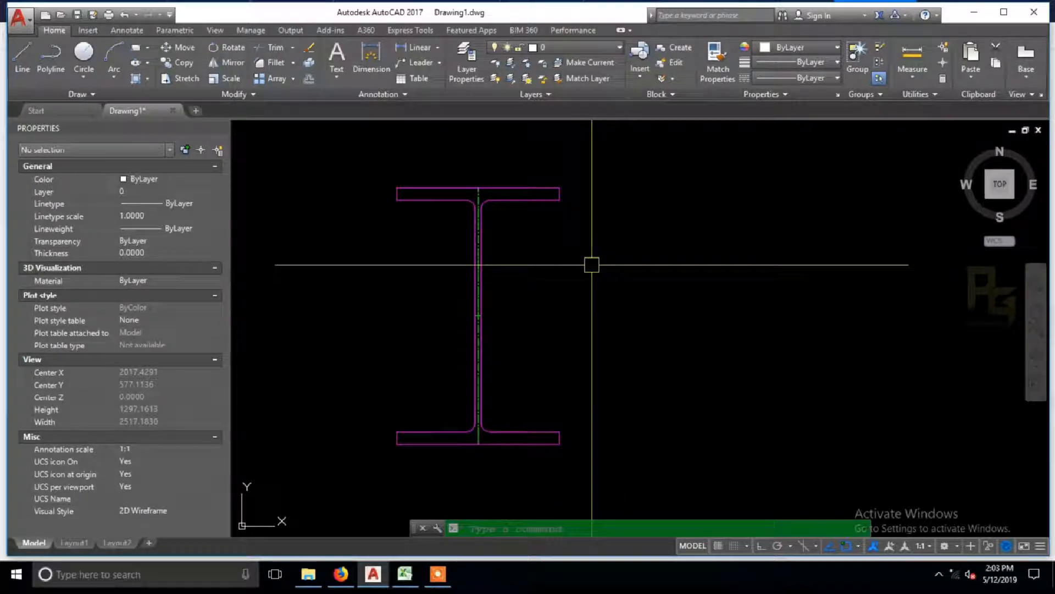
{"action": "left_click", "coordinate": [604, 291]}
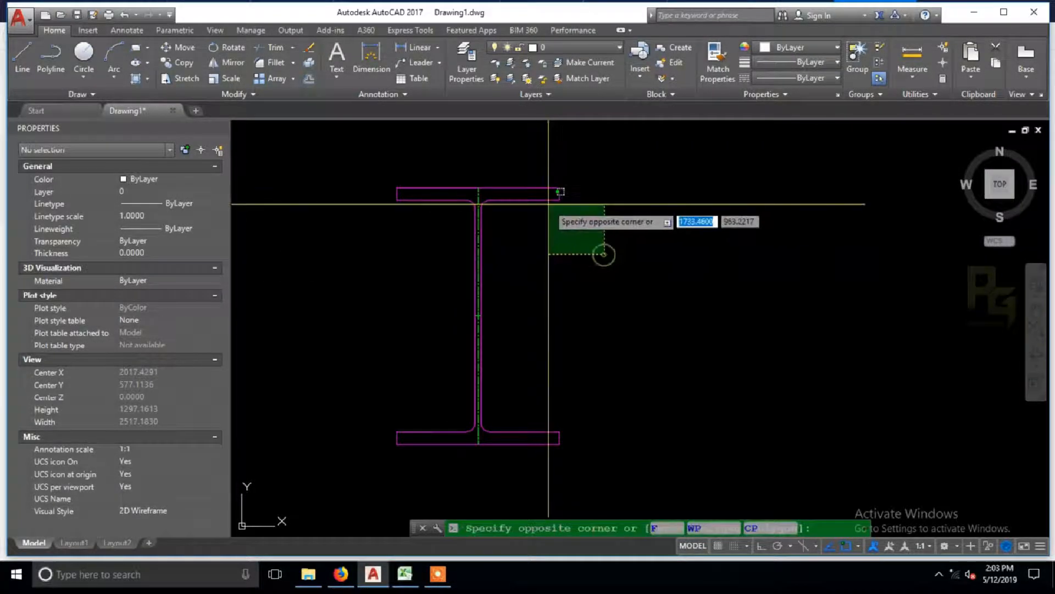
{"action": "left_click", "coordinate": [552, 181]}
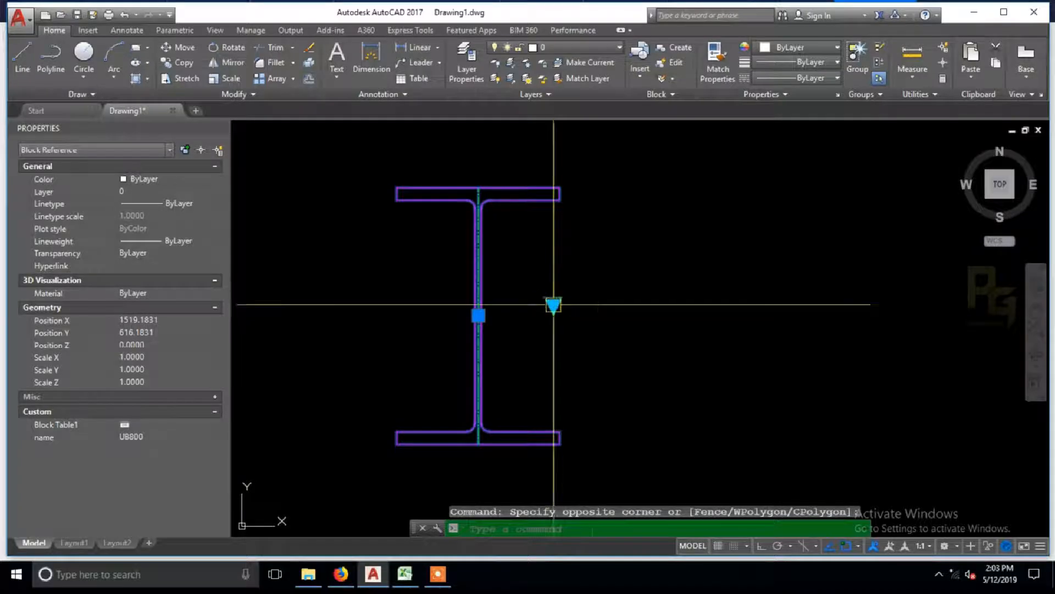
{"action": "middle_click_drag", "start_coordinate": [592, 274], "coordinate": [627, 285]}
{"action": "scroll", "coordinate": [633, 309], "scroll_direction": "up", "scroll_amount": 4}
{"action": "scroll", "coordinate": [546, 341], "scroll_direction": "down", "scroll_amount": 4}
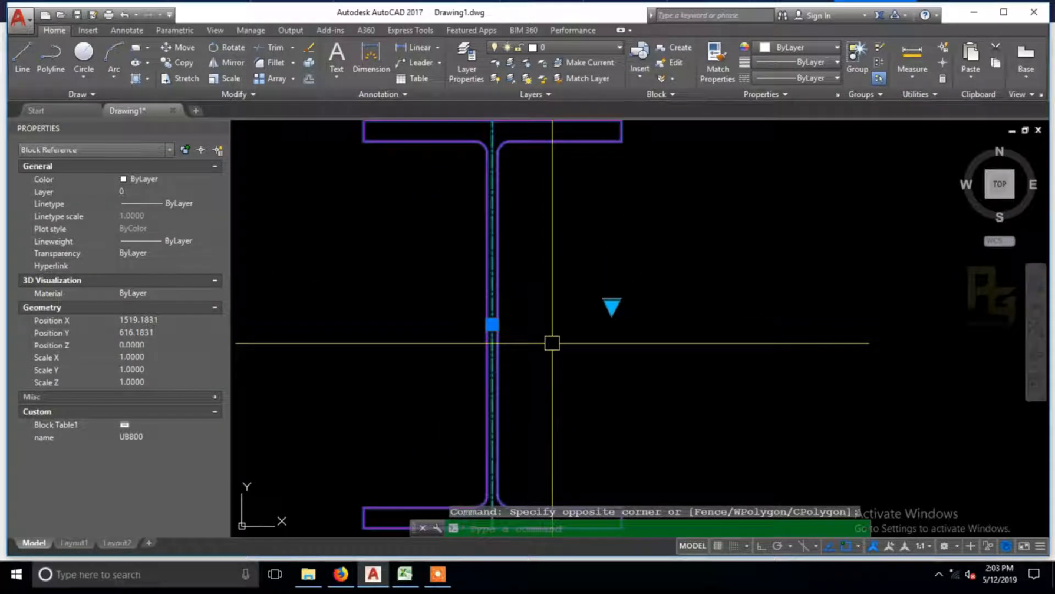
{"action": "key", "text": "Escape"}
{"action": "type", "text": "x"}
{"action": "key", "text": "Return"}
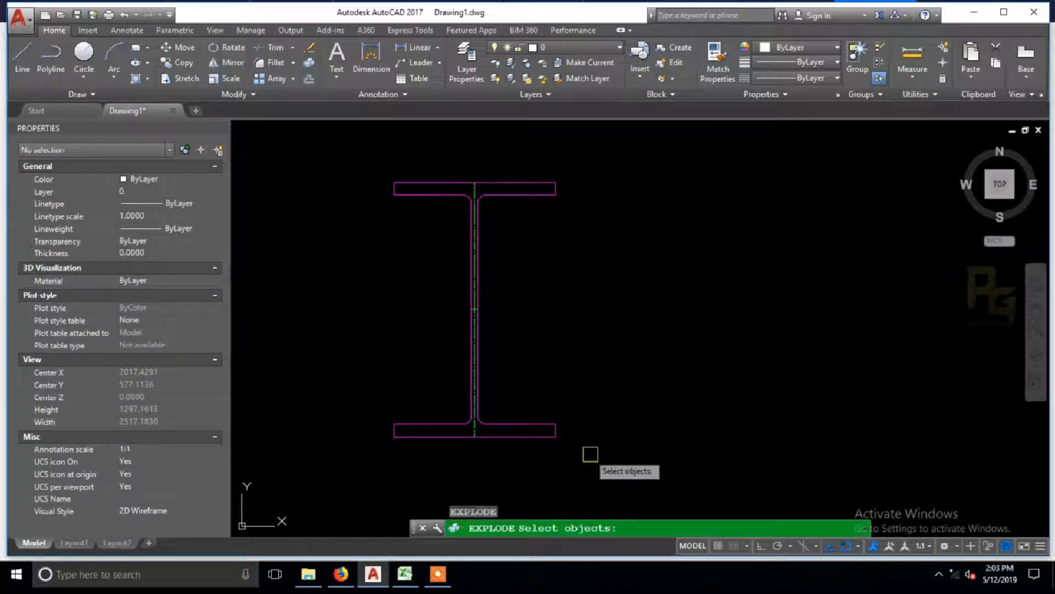
{"action": "key", "text": "Escape"}
Step: Select the I-beam block and switch its size in turn to NPB300, WPB500 and UB800
{"action": "left_click", "coordinate": [595, 458]}
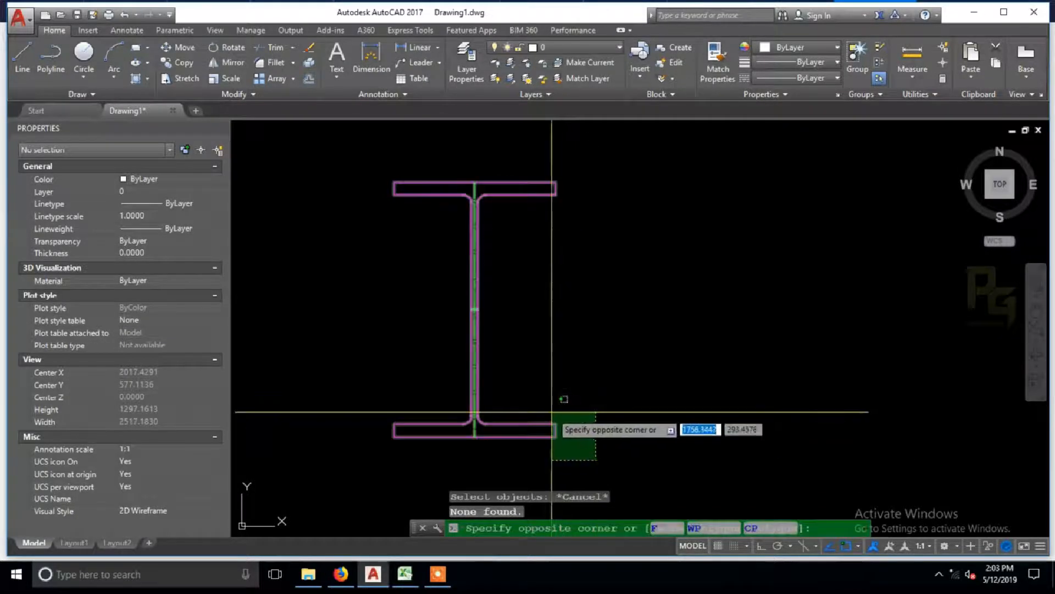
{"action": "left_click", "coordinate": [551, 406]}
{"action": "left_click", "coordinate": [549, 295]}
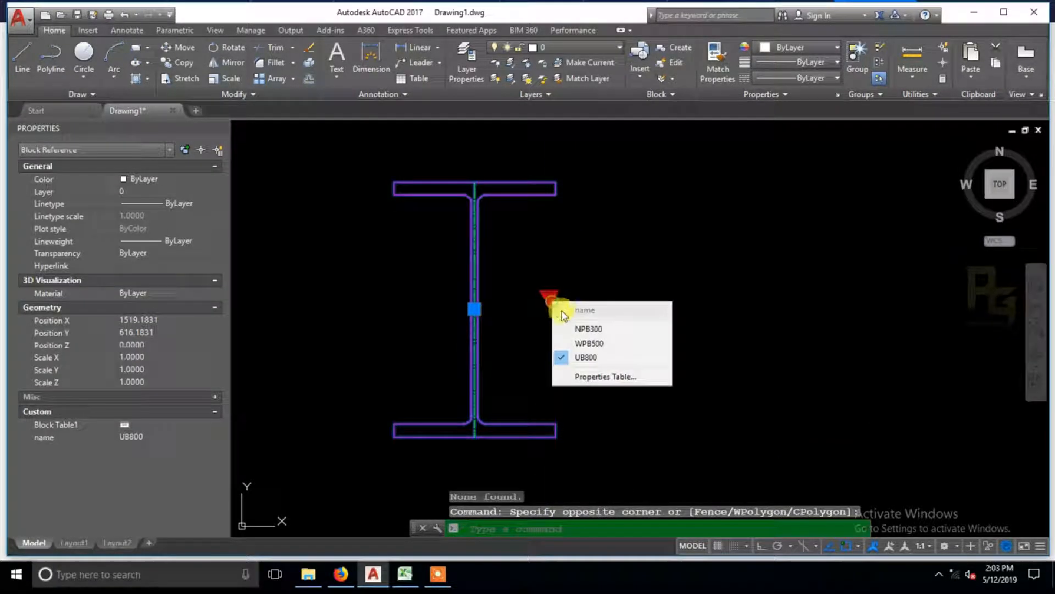
{"action": "left_click", "coordinate": [580, 328]}
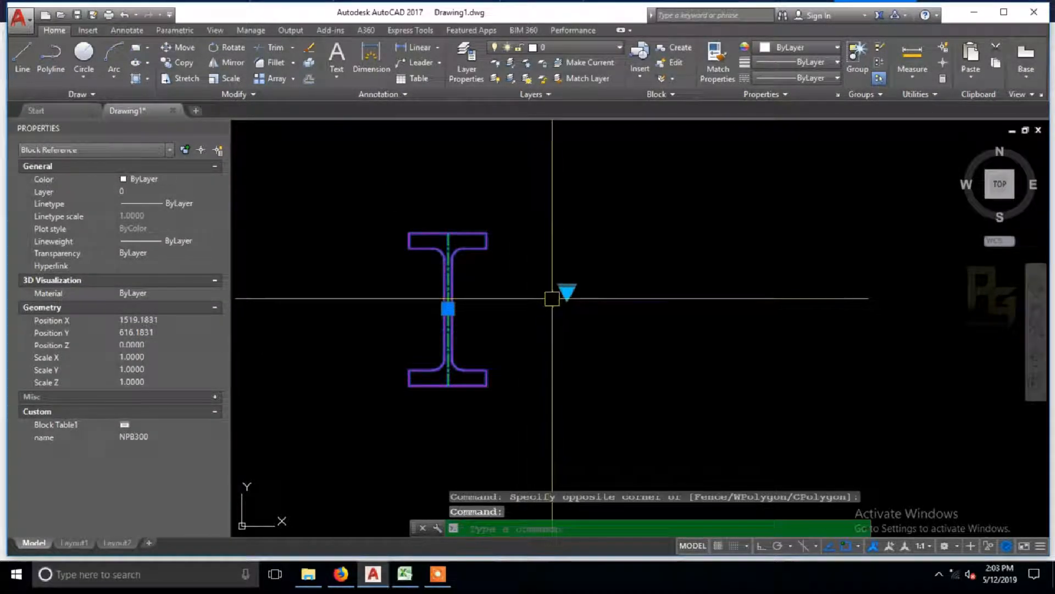
{"action": "left_click", "coordinate": [567, 291]}
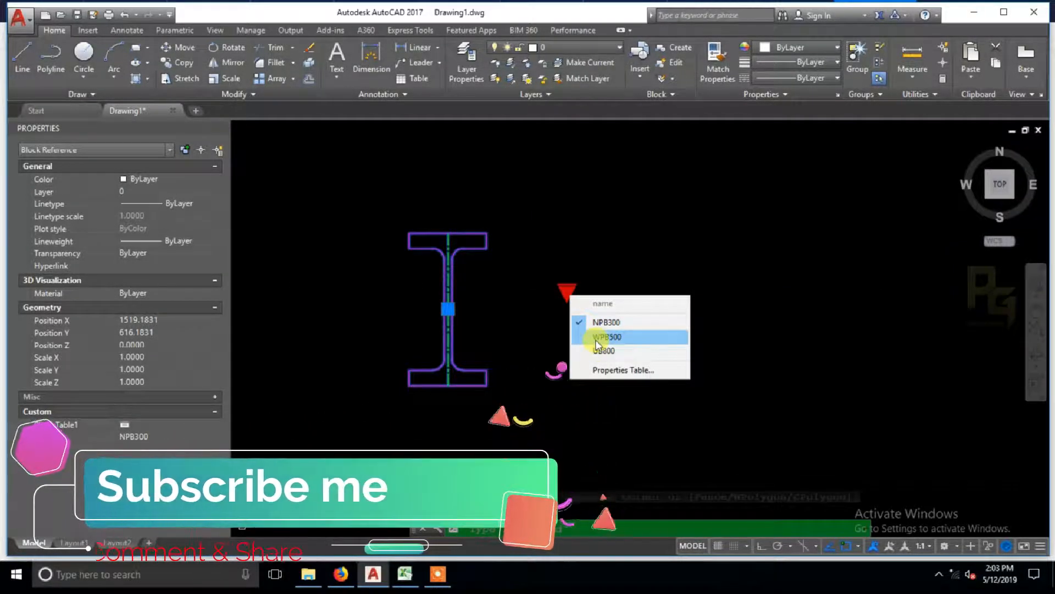
{"action": "left_click", "coordinate": [600, 336]}
{"action": "left_click", "coordinate": [569, 296]}
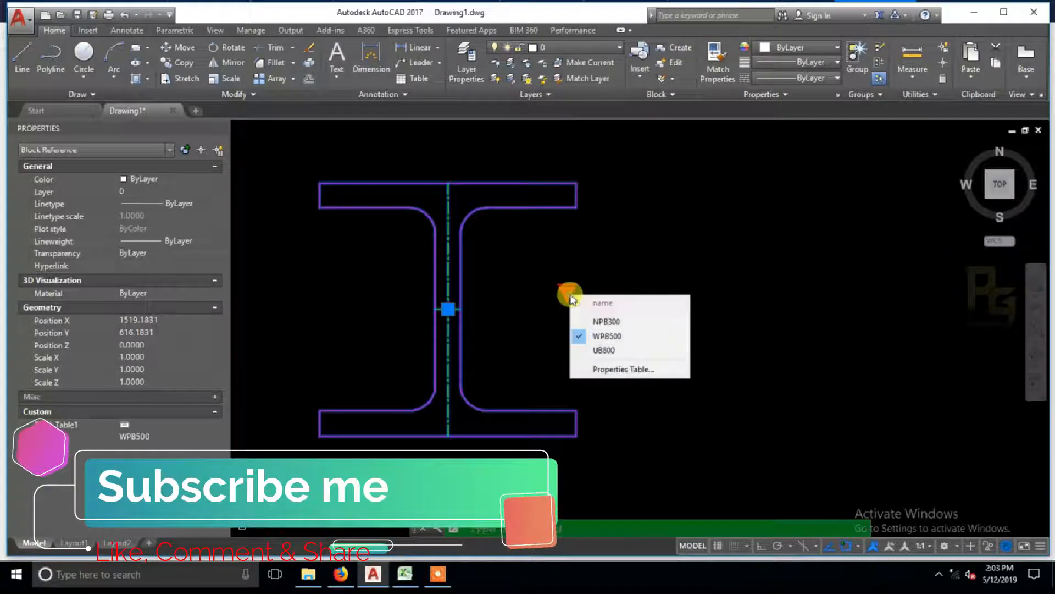
{"action": "left_click", "coordinate": [600, 351]}
Step: Switch the I-beam block to NPB300 and back to UB800, and deselect it
{"action": "left_click", "coordinate": [573, 305]}
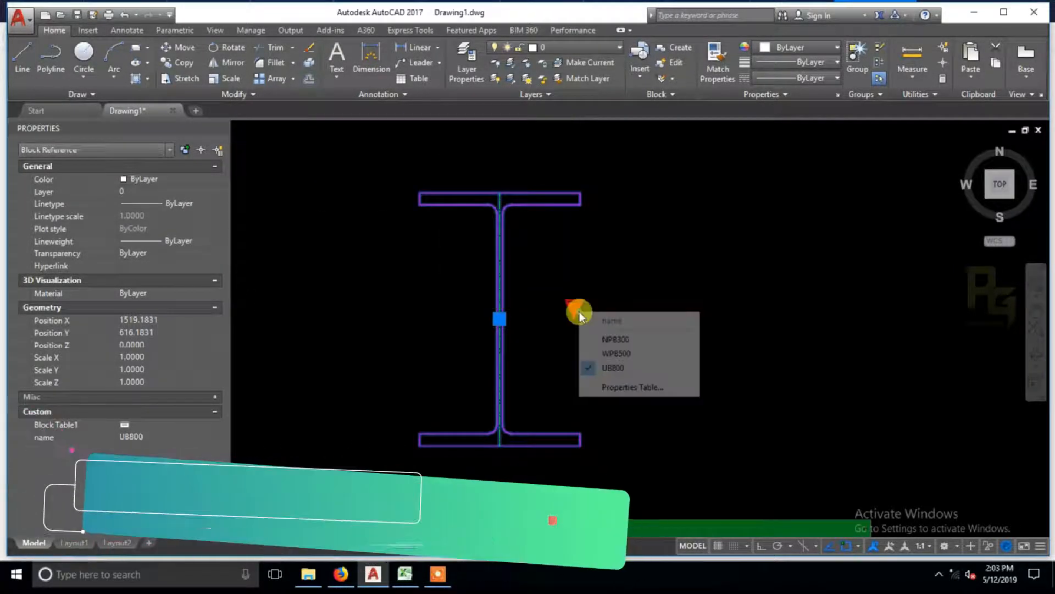
{"action": "left_click", "coordinate": [602, 340]}
{"action": "left_click", "coordinate": [573, 306]}
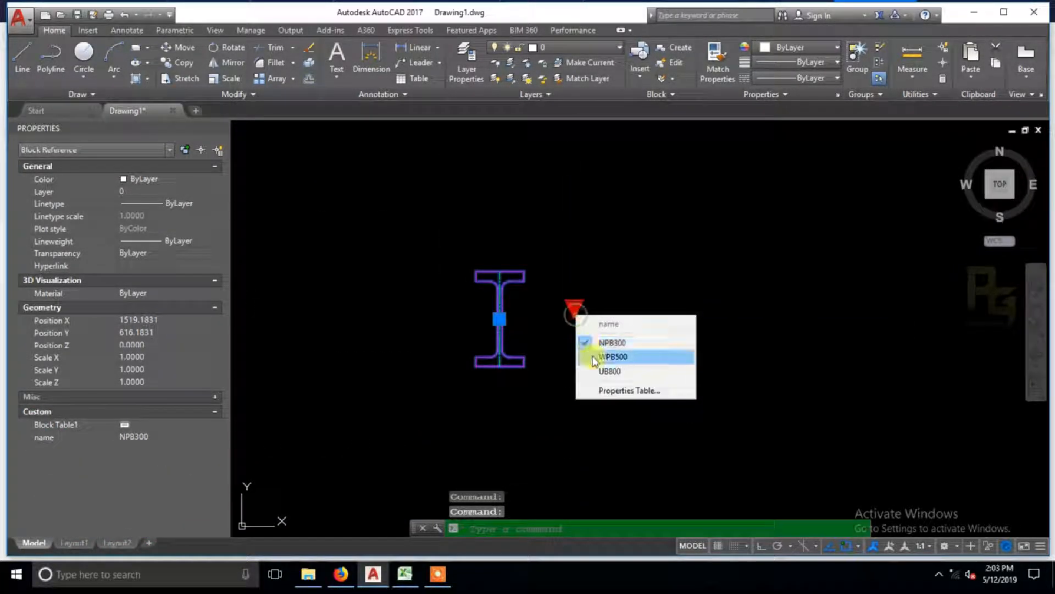
{"action": "left_click", "coordinate": [597, 371]}
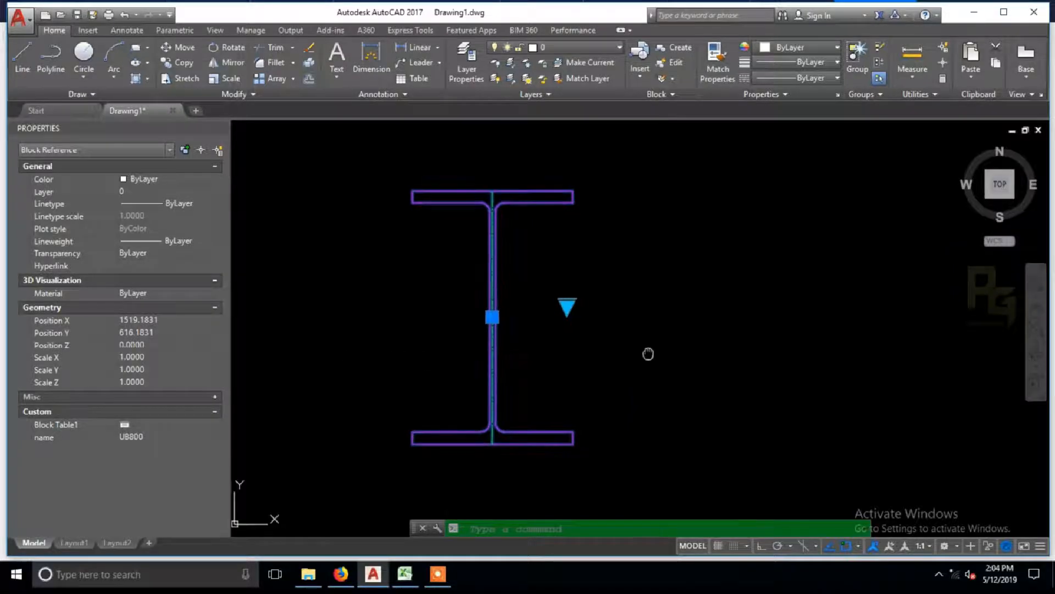
{"action": "middle_click_drag", "start_coordinate": [648, 354], "coordinate": [605, 346]}
{"action": "middle_click_drag", "start_coordinate": [623, 424], "coordinate": [625, 436]}
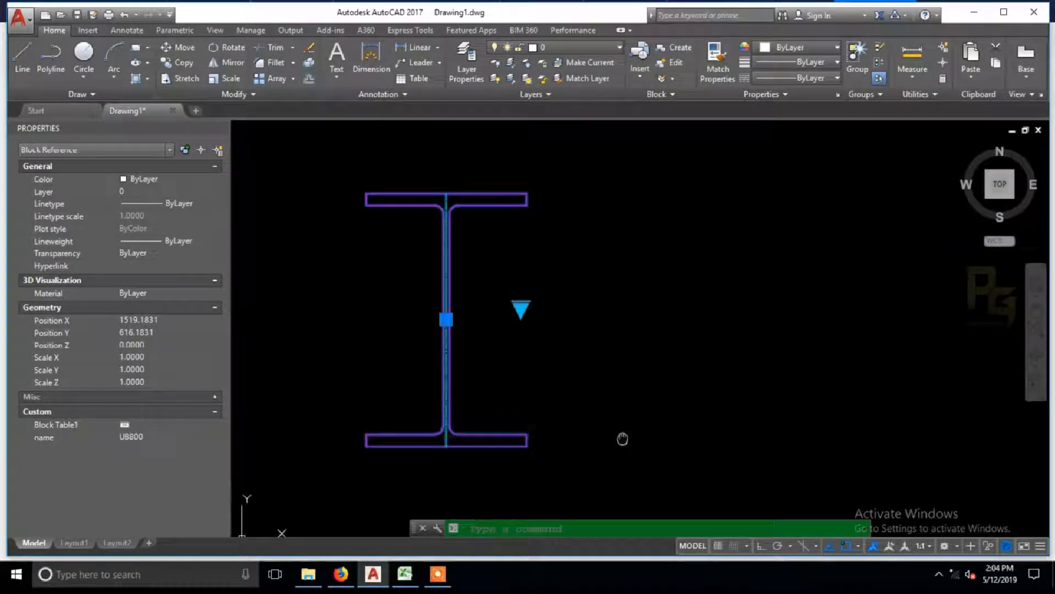
{"action": "key", "text": "Escape"}
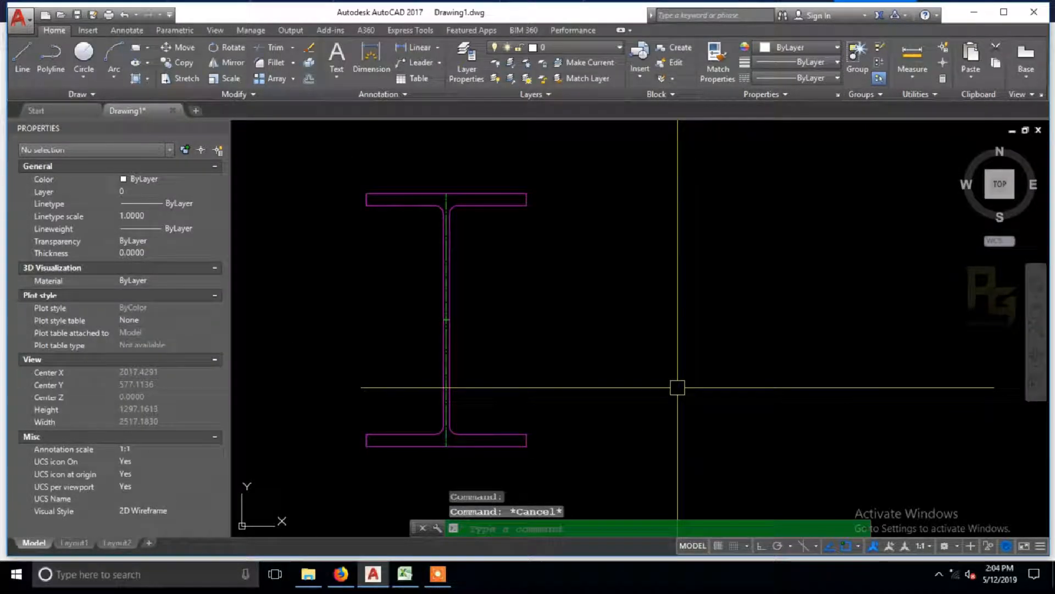
Step: Create a new drawing from the acad template and turn the grid off
{"action": "key", "text": "ctrl+n"}
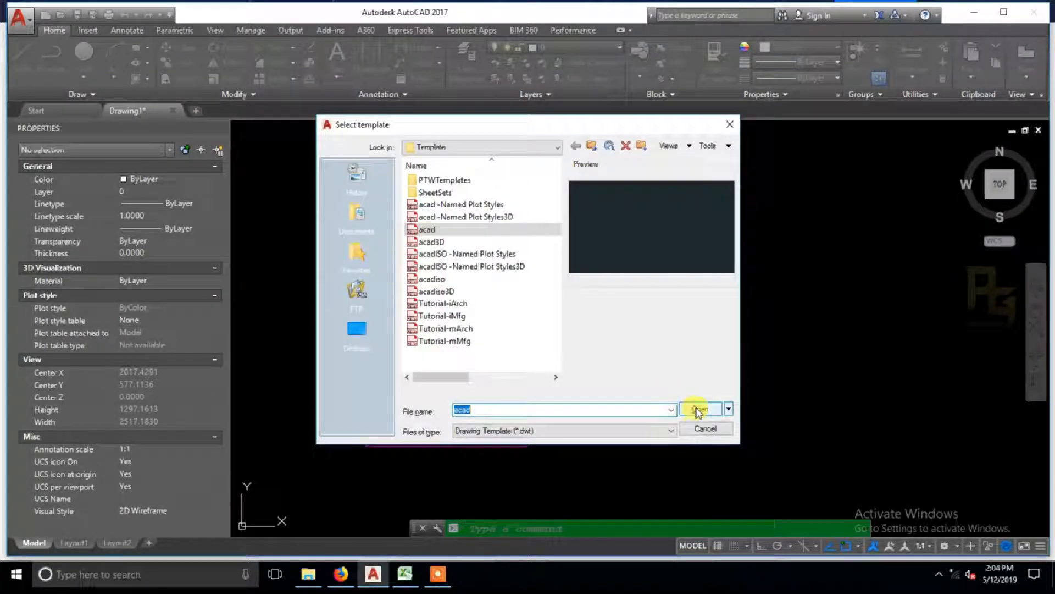
{"action": "left_click", "coordinate": [697, 406]}
{"action": "key", "text": "F7"}
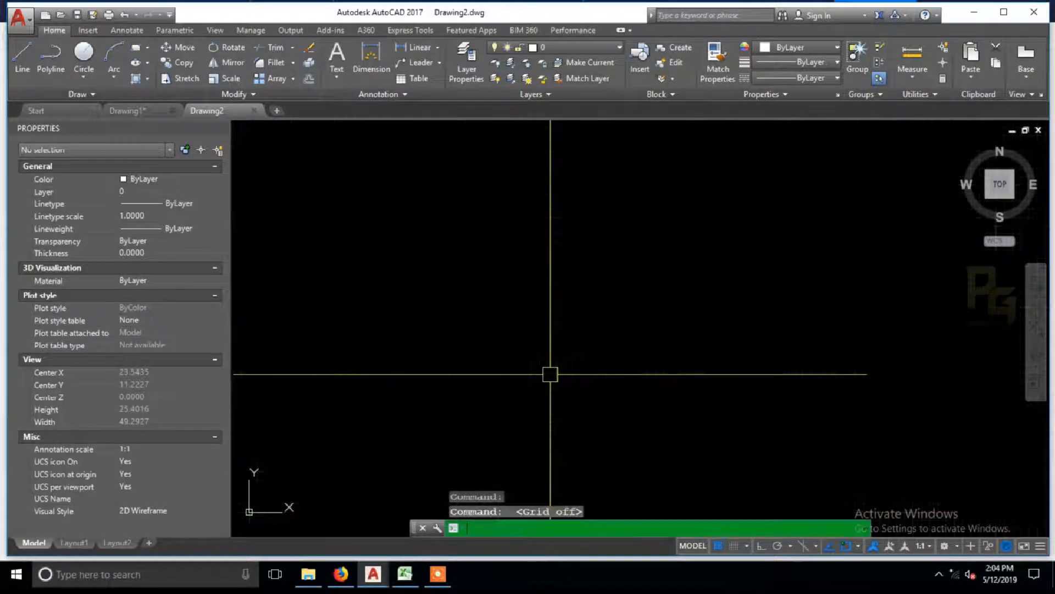
{"action": "middle_click_drag", "start_coordinate": [557, 351], "coordinate": [542, 372]}
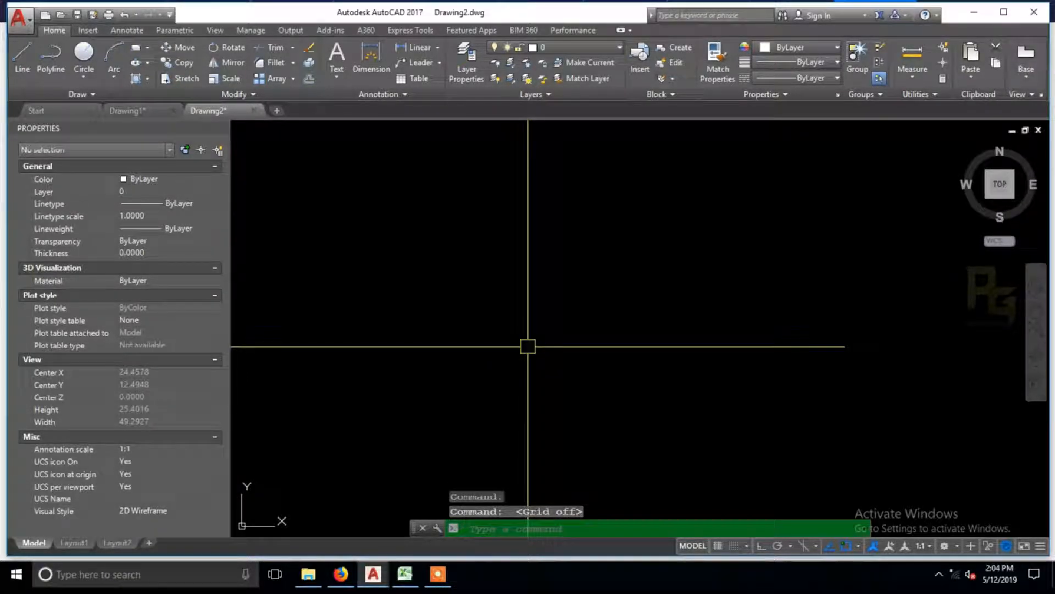
{"action": "key", "text": "Escape"}
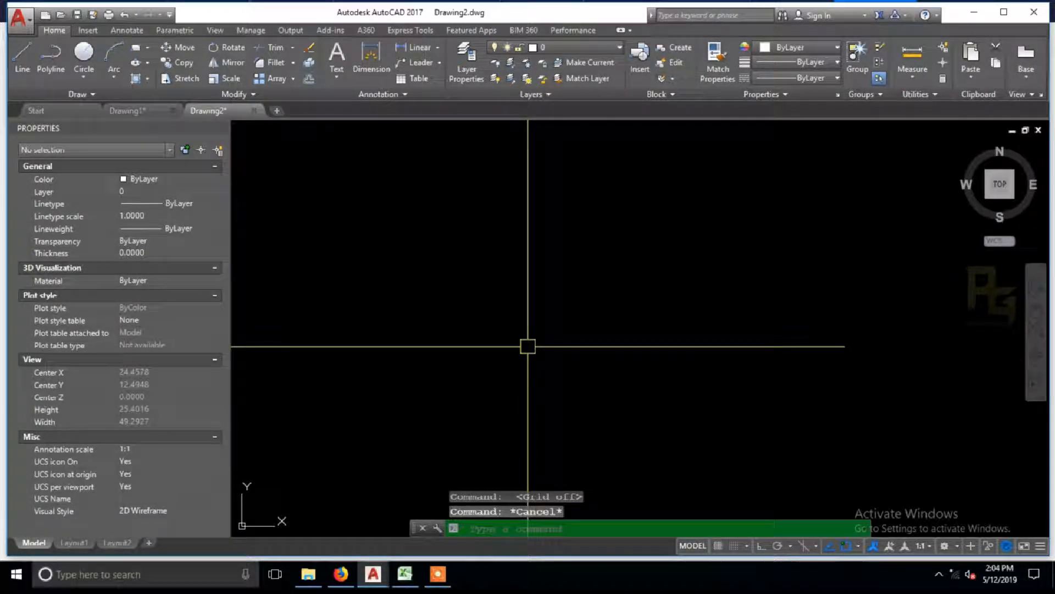
Step: Draw a horizontal rectangle 200 wide and 25 high for the bottom flange
{"action": "key", "text": "Return"}
{"action": "type", "text": "RE"}
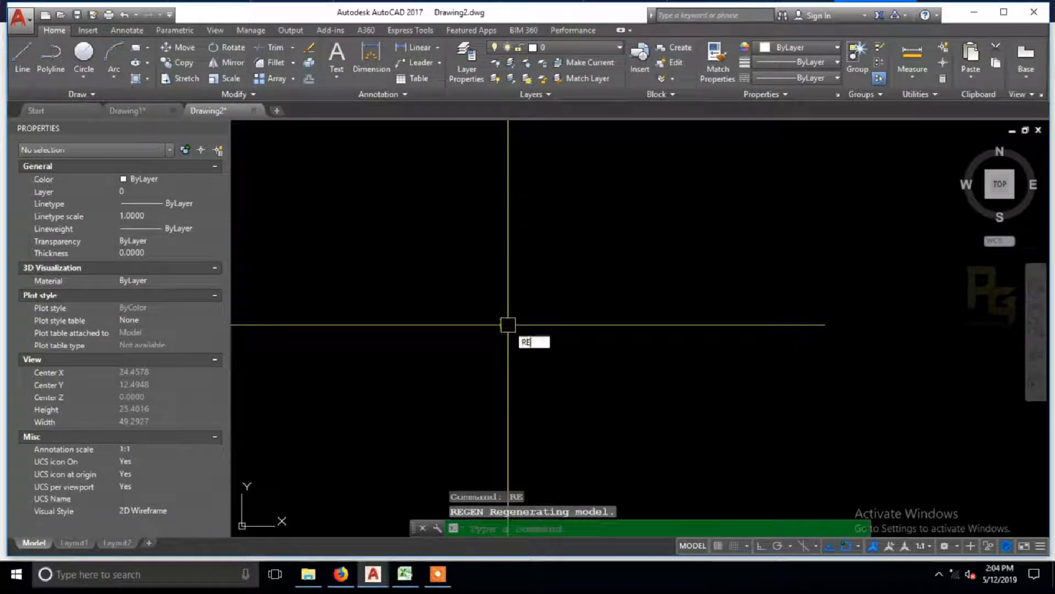
{"action": "type", "text": "C"}
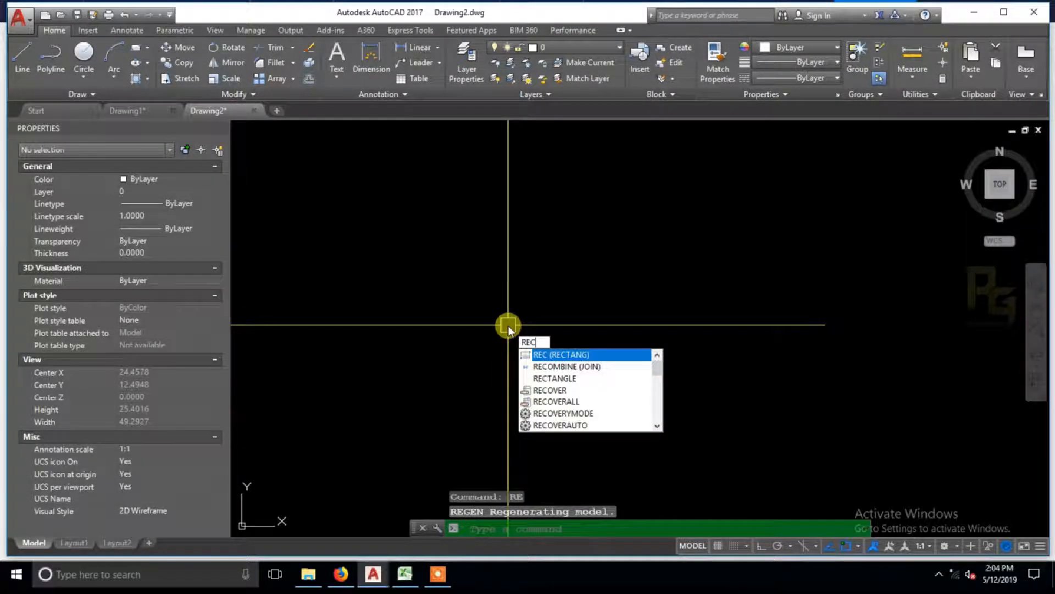
{"action": "key", "text": "Return"}
{"action": "left_click", "coordinate": [514, 334]}
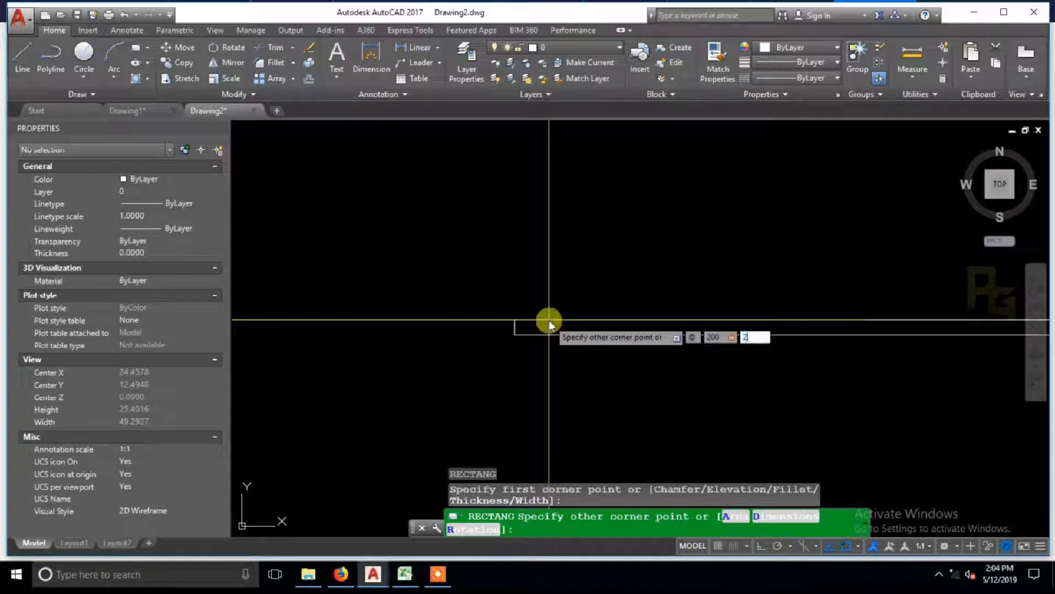
{"action": "key", "text": "Return"}
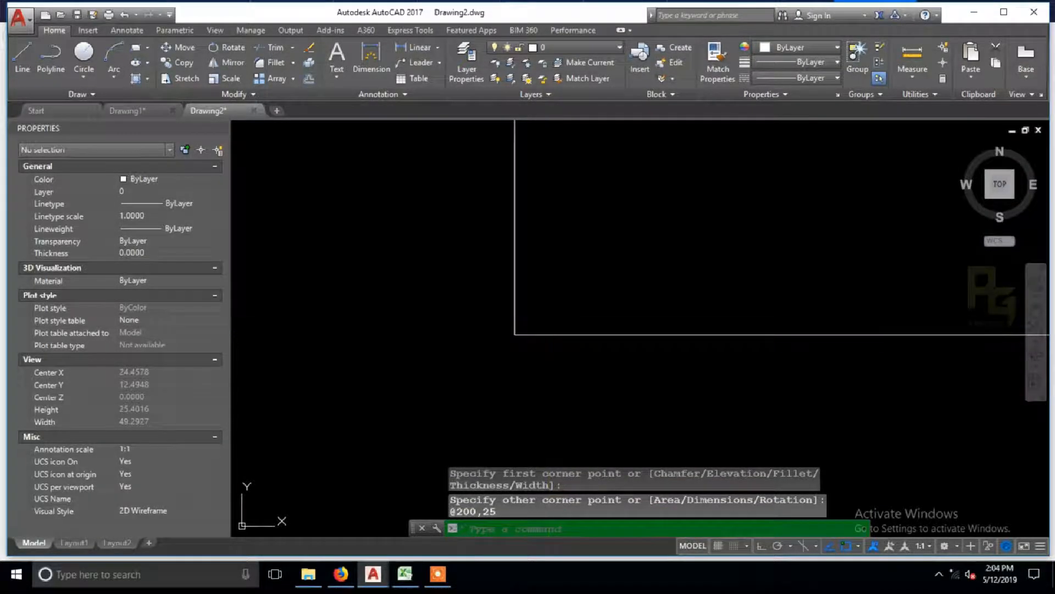
Step: Rotate a copy of the 200 by 25 rectangle by 90 degrees, keeping the horizontal original
{"action": "middle_click", "coordinate": [556, 316]}
{"action": "middle_click", "coordinate": [556, 316]}
{"action": "left_click", "coordinate": [595, 301]}
{"action": "left_click", "coordinate": [586, 280]}
{"action": "middle_click_drag", "start_coordinate": [620, 317], "coordinate": [607, 348]}
{"action": "type", "text": "RO"}
{"action": "key", "text": "Return"}
{"action": "left_click", "coordinate": [608, 308]}
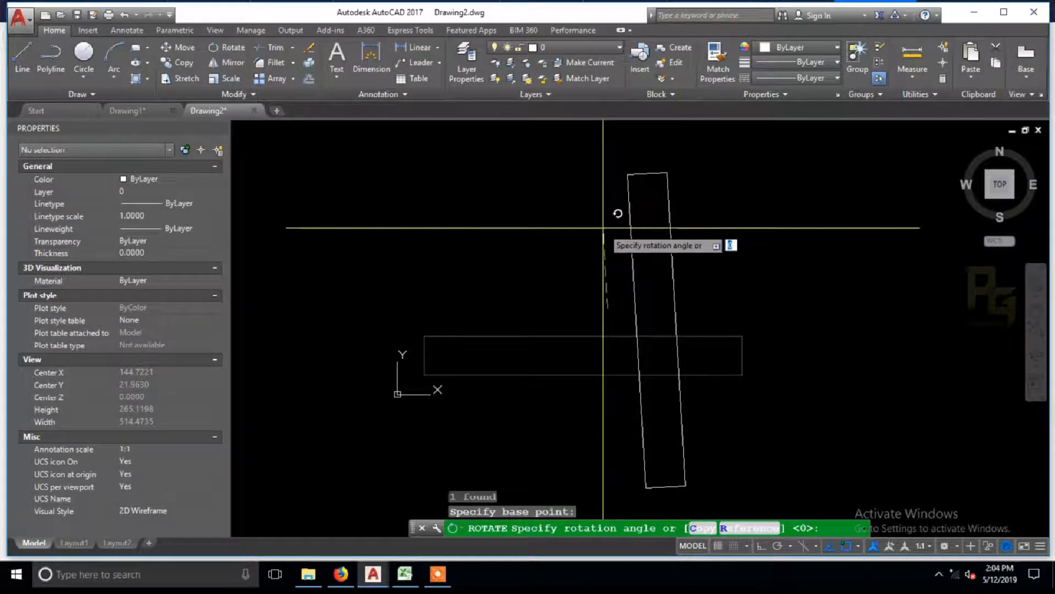
{"action": "left_click", "coordinate": [603, 223]}
Step: Move the vertical rectangle by its bottom midpoint onto the midpoint of the horizontal rectangle's top edge
{"action": "scroll", "coordinate": [658, 245], "scroll_direction": "down", "scroll_amount": 4}
{"action": "left_click", "coordinate": [698, 252]}
{"action": "left_click", "coordinate": [635, 236]}
{"action": "scroll", "coordinate": [653, 306], "scroll_direction": "up", "scroll_amount": 4}
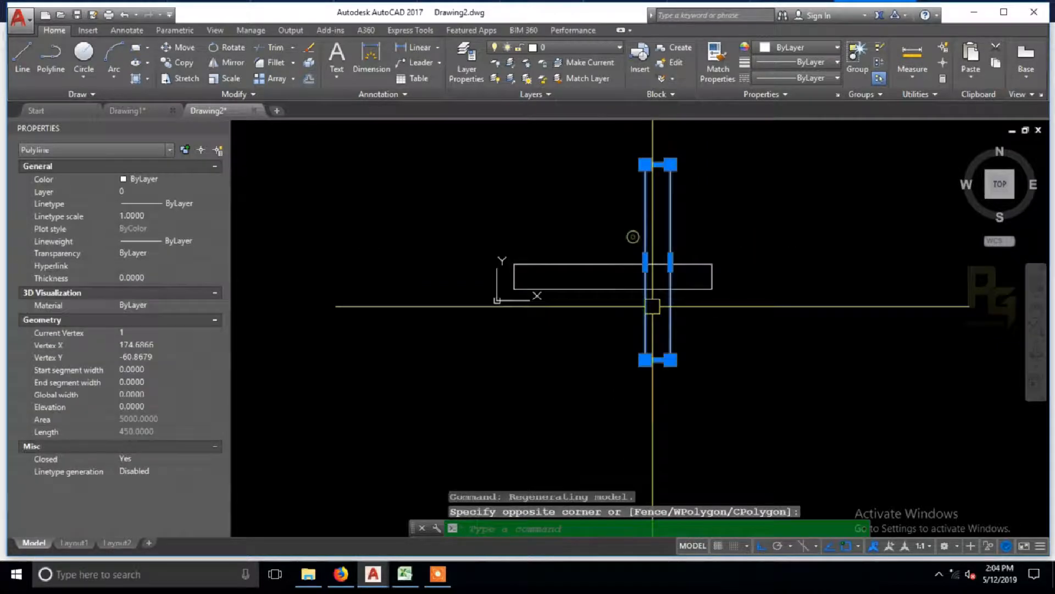
{"action": "type", "text": "M"}
{"action": "key", "text": "Return"}
{"action": "left_click", "coordinate": [659, 391]}
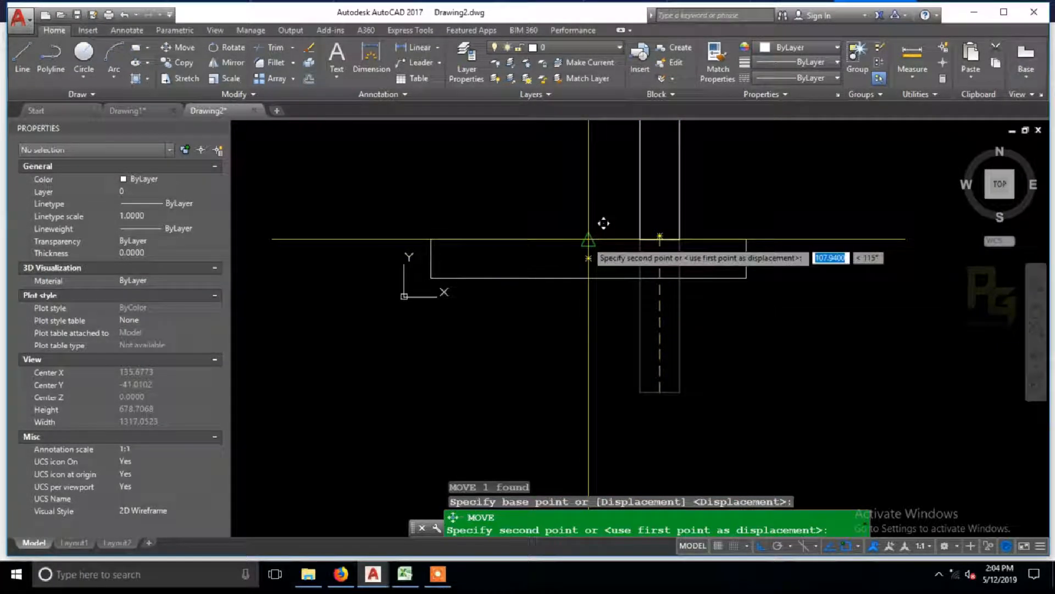
{"action": "left_click", "coordinate": [588, 239]}
Step: Mirror the bottom flange rectangle about the web's mid-height to create the top flange, keeping the original
{"action": "scroll", "coordinate": [588, 384], "scroll_direction": "down", "scroll_amount": 4}
{"action": "left_click", "coordinate": [633, 328]}
{"action": "type", "text": "MI"}
{"action": "key", "text": "Return"}
{"action": "left_click", "coordinate": [598, 268]}
{"action": "left_click", "coordinate": [629, 274]}
{"action": "key", "text": "Return"}
Step: Place a construction line offset 250 above the bottom flange's lower edge
{"action": "type", "text": "XL"}
{"action": "key", "text": "Return"}
{"action": "type", "text": "O"}
{"action": "type", "text": "2"}
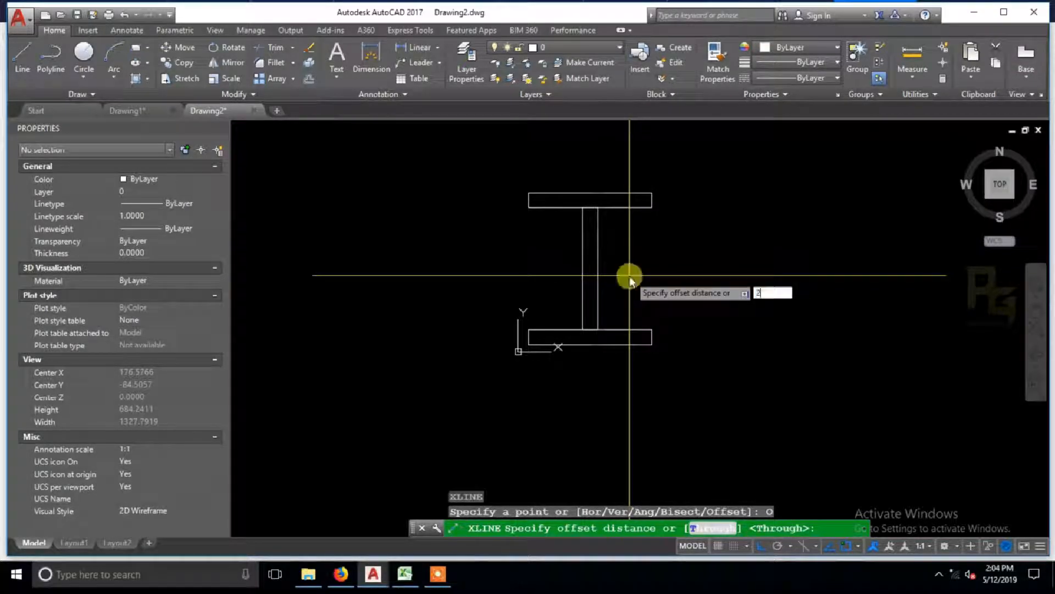
{"action": "type", "text": "50"}
{"action": "key", "text": "Return"}
{"action": "left_click", "coordinate": [623, 345]}
{"action": "left_click", "coordinate": [637, 273]}
{"action": "key", "text": "Escape"}
Step: Erase the horizontal construction line at the top flange
{"action": "type", "text": "S"}
{"action": "key", "text": "Return"}
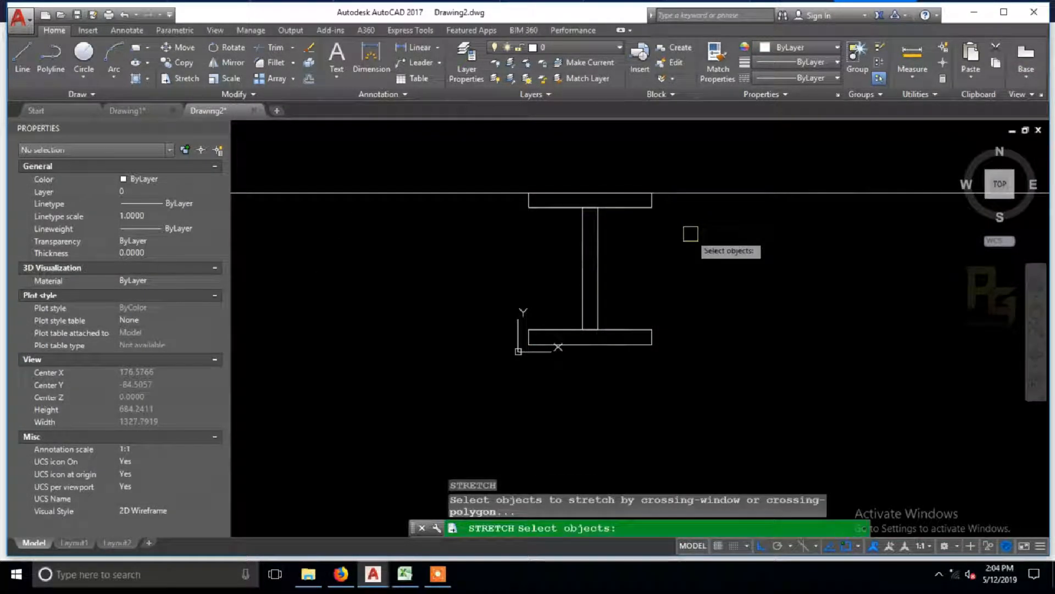
{"action": "left_click", "coordinate": [704, 187]}
{"action": "left_click", "coordinate": [684, 219]}
{"action": "key", "text": "Delete"}
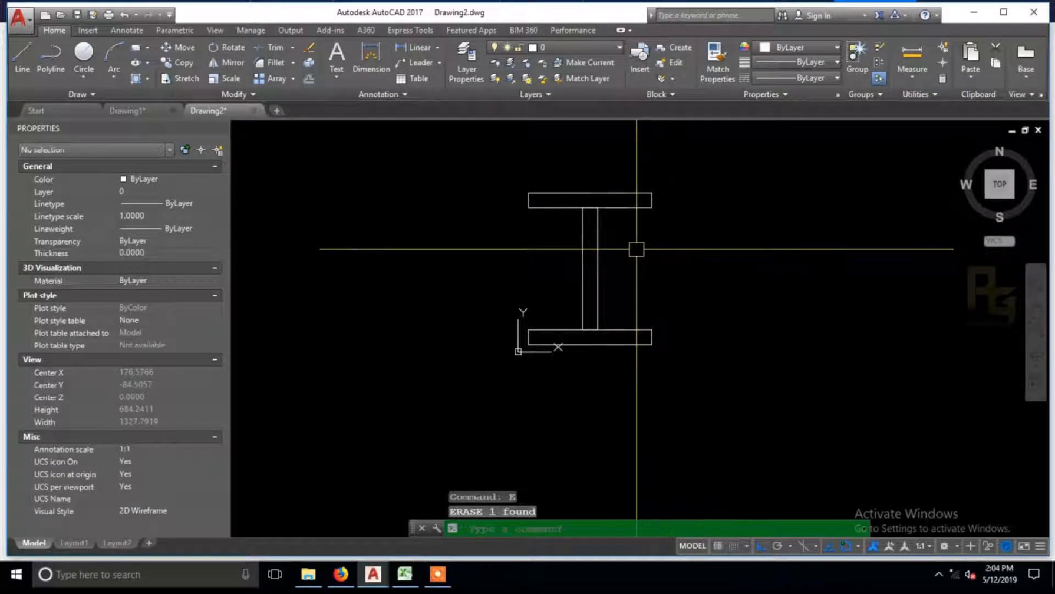
Step: Trim the overlapping edges between the web and both flanges to leave an open I-section outline
{"action": "type", "text": "TR"}
{"action": "key", "text": "Return"}
{"action": "left_click", "coordinate": [625, 153]}
{"action": "left_click", "coordinate": [545, 367]}
{"action": "scroll", "coordinate": [585, 318], "scroll_direction": "up", "scroll_amount": 5}
{"action": "key", "text": "Return"}
{"action": "left_click", "coordinate": [586, 356]}
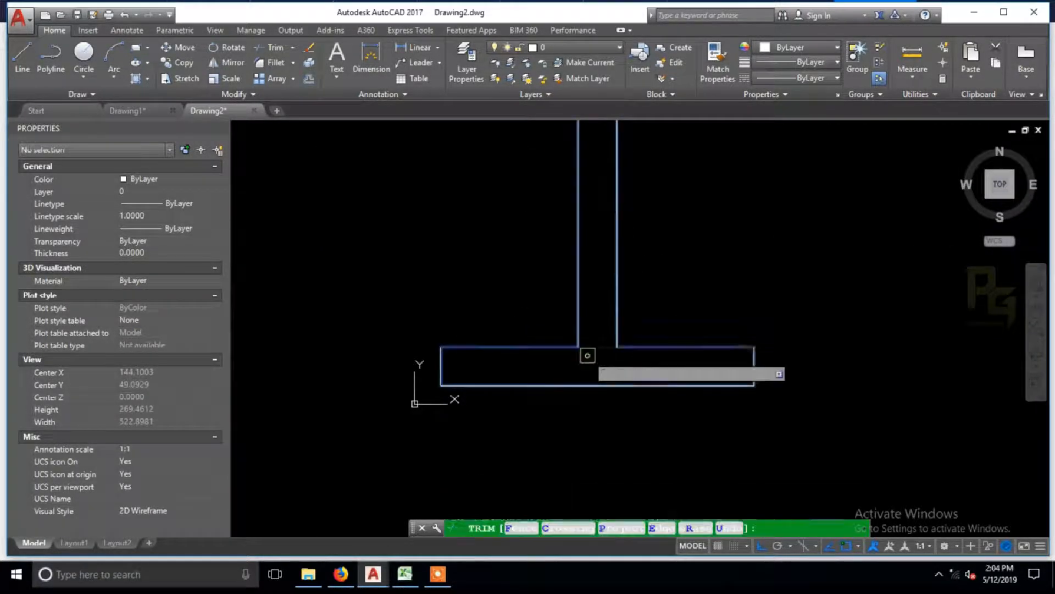
{"action": "left_click", "coordinate": [592, 324]}
{"action": "middle_click_drag", "start_coordinate": [599, 282], "coordinate": [586, 405]}
{"action": "left_click", "coordinate": [589, 217]}
{"action": "left_click", "coordinate": [584, 146]}
{"action": "key", "text": "Escape"}
Step: Copy the web's right edge from its upper end to the midpoint of the top flange's upper edge
{"action": "left_click", "coordinate": [617, 204]}
{"action": "left_click", "coordinate": [592, 190]}
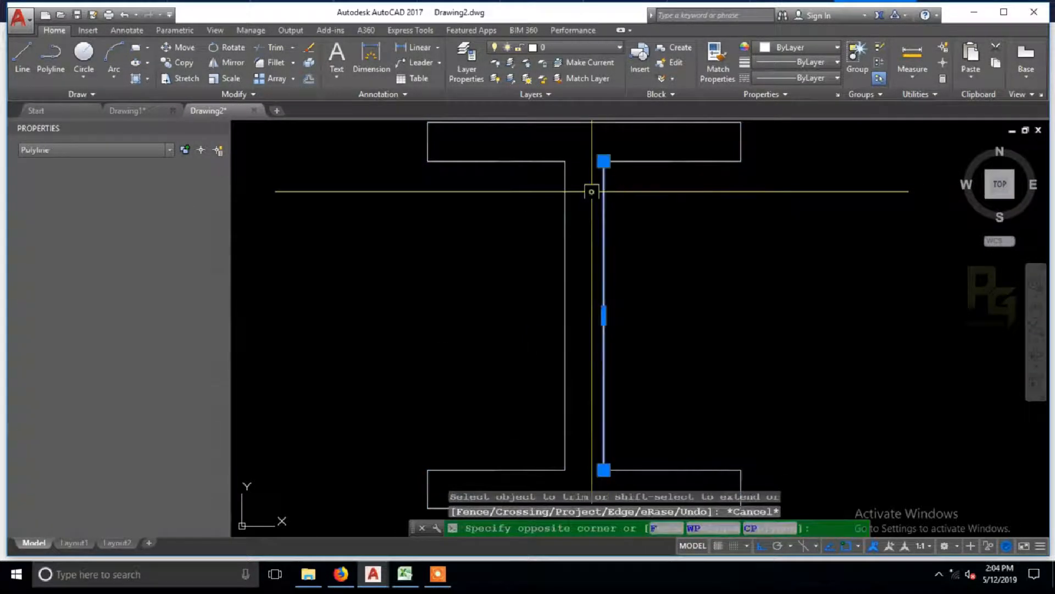
{"action": "middle_click_drag", "start_coordinate": [593, 192], "coordinate": [588, 248]}
{"action": "type", "text": "co"}
{"action": "key", "text": "Return"}
{"action": "left_click", "coordinate": [599, 216]}
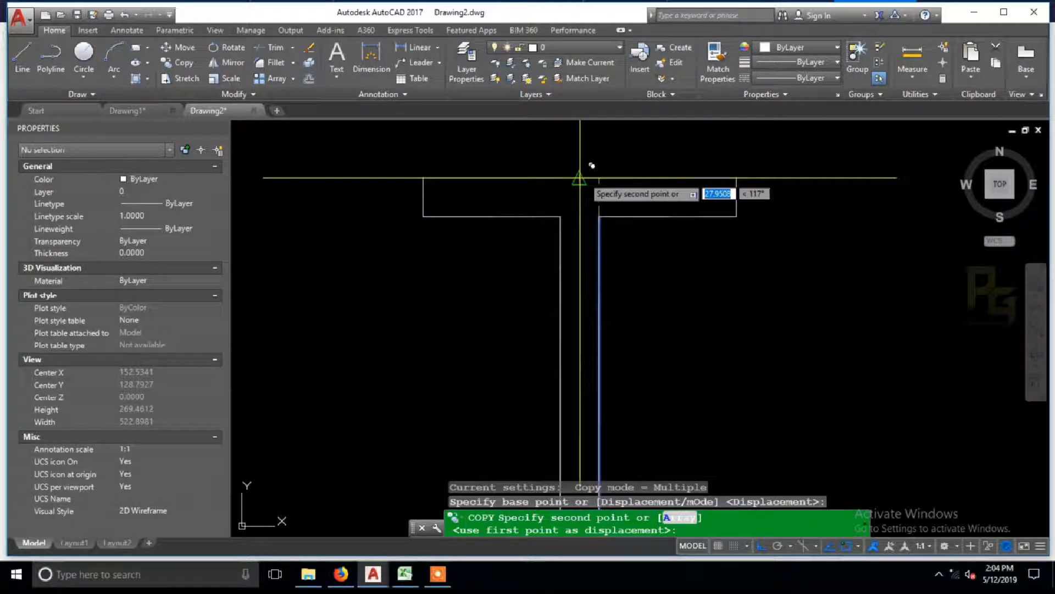
{"action": "left_click", "coordinate": [580, 178]}
{"action": "key", "text": "Escape"}
{"action": "left_click", "coordinate": [629, 203]}
{"action": "key", "text": "Escape"}
{"action": "key", "text": "Return"}
{"action": "left_click", "coordinate": [600, 215]}
{"action": "key", "text": "Return"}
{"action": "key", "text": "Escape"}
Step: Draw a horizontal line across the web between the midpoints of its two vertical edges
{"action": "middle_click_drag", "start_coordinate": [622, 304], "coordinate": [616, 220]}
{"action": "scroll", "coordinate": [616, 220], "scroll_direction": "down", "scroll_amount": 1}
{"action": "type", "text": "l"}
{"action": "key", "text": "Return"}
{"action": "left_click", "coordinate": [577, 261]}
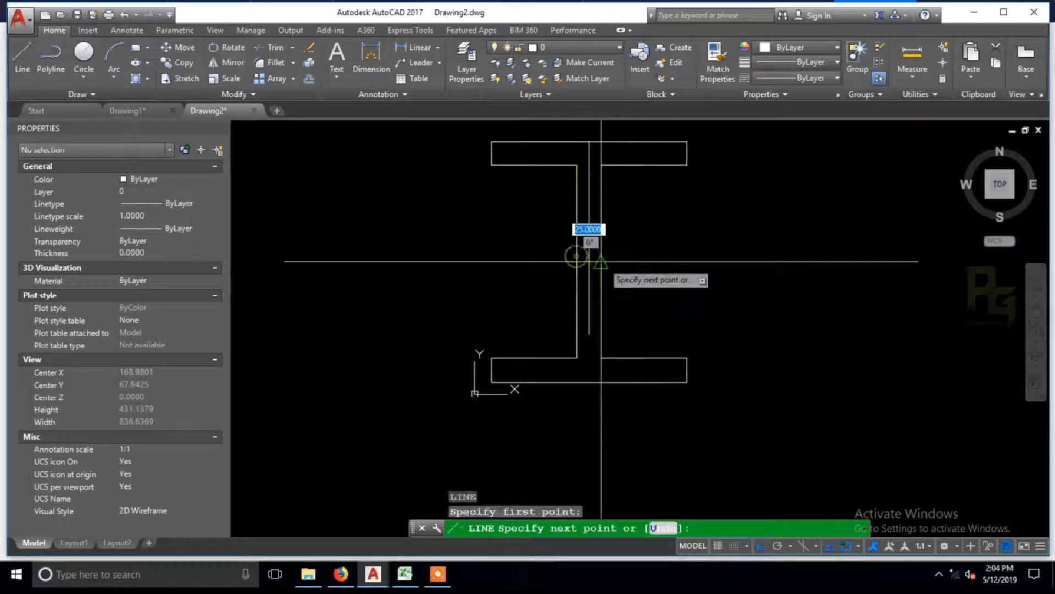
{"action": "left_click", "coordinate": [601, 261]}
{"action": "key", "text": "Escape"}
Step: Extend the vertical centre line down to the lower edge of the bottom flange
{"action": "type", "text": "ex"}
{"action": "key", "text": "Return"}
{"action": "key", "text": "Return"}
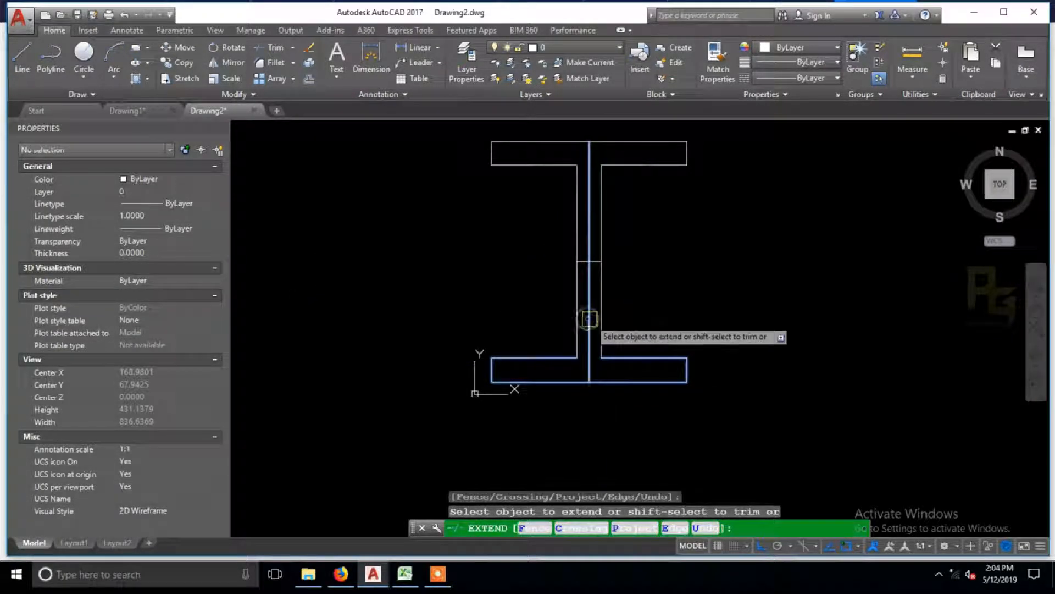
{"action": "key", "text": "Escape"}
Step: Explode the vertical and horizontal centre lines in the web
{"action": "scroll", "coordinate": [597, 284], "scroll_direction": "up", "scroll_amount": 4}
{"action": "left_click", "coordinate": [596, 273]}
{"action": "left_click", "coordinate": [578, 213]}
{"action": "scroll", "coordinate": [578, 239], "scroll_direction": "down", "scroll_amount": 4}
{"action": "middle_click_drag", "start_coordinate": [609, 247], "coordinate": [606, 288]}
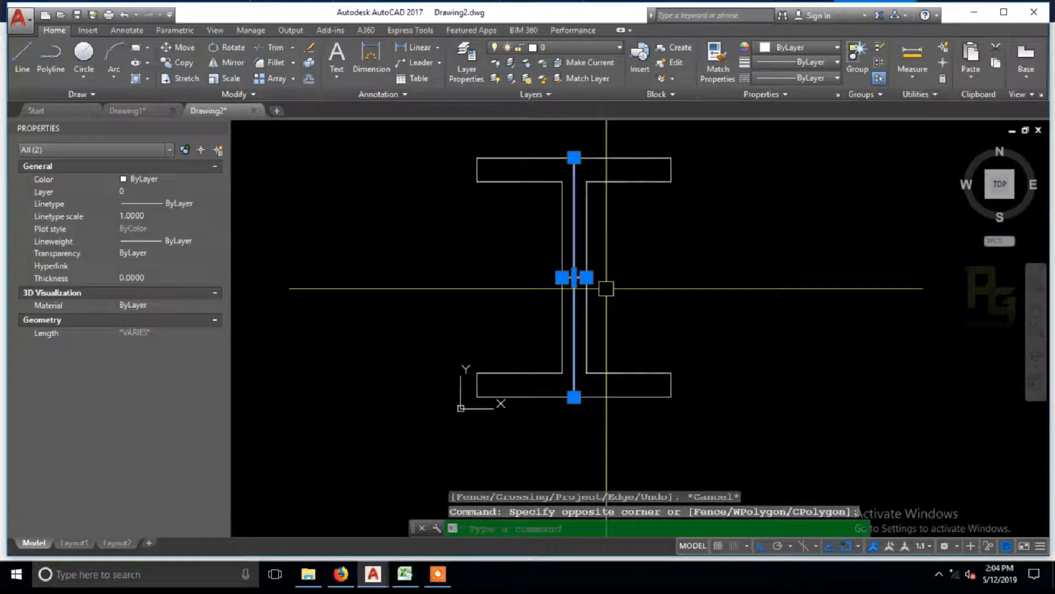
{"action": "type", "text": "x"}
{"action": "key", "text": "Return"}
{"action": "scroll", "coordinate": [607, 278], "scroll_direction": "down", "scroll_amount": 2}
{"action": "scroll", "coordinate": [608, 264], "scroll_direction": "up", "scroll_amount": 2}
{"action": "scroll", "coordinate": [611, 284], "scroll_direction": "down", "scroll_amount": 2}
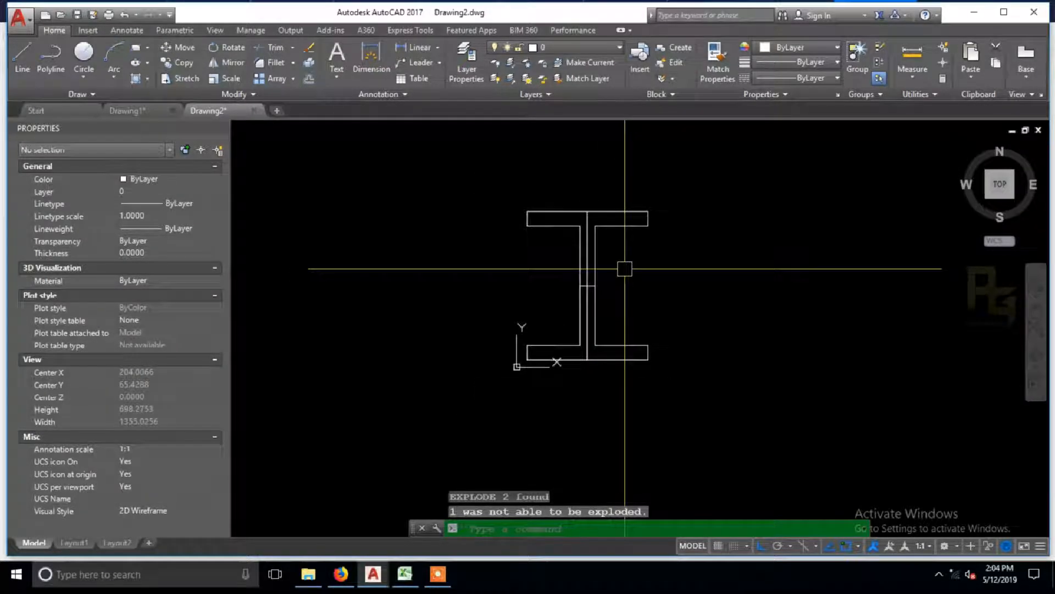
{"action": "key", "text": "Escape"}
{"action": "key", "text": "Escape"}
Step: Set the colour of the four I-section outline polylines to green
{"action": "scroll", "coordinate": [609, 237], "scroll_direction": "up", "scroll_amount": 2}
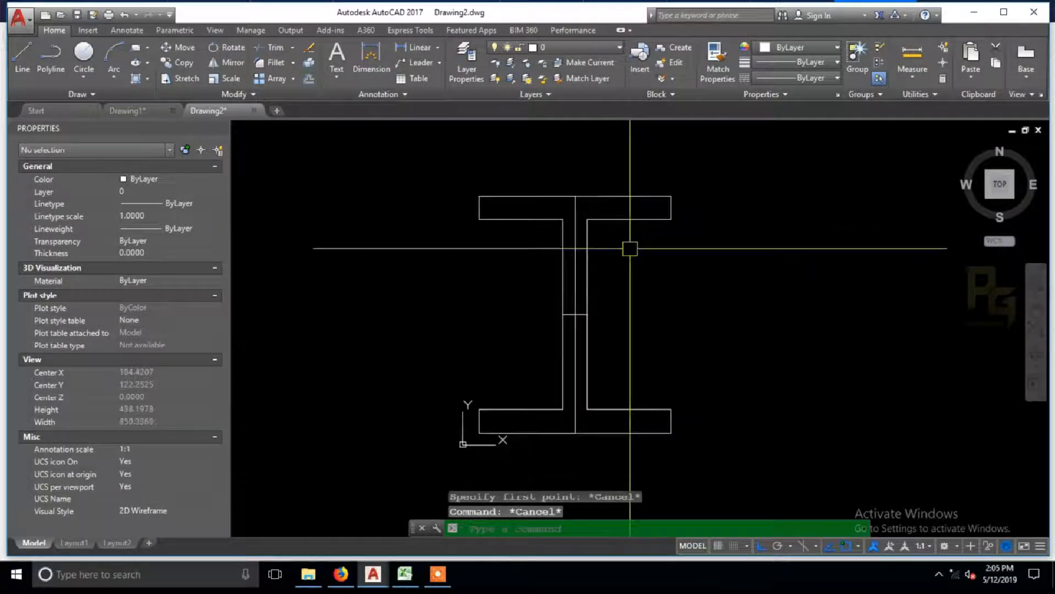
{"action": "left_click", "coordinate": [630, 248]}
{"action": "left_click", "coordinate": [612, 181]}
{"action": "left_click", "coordinate": [563, 247]}
{"action": "left_click", "coordinate": [586, 275]}
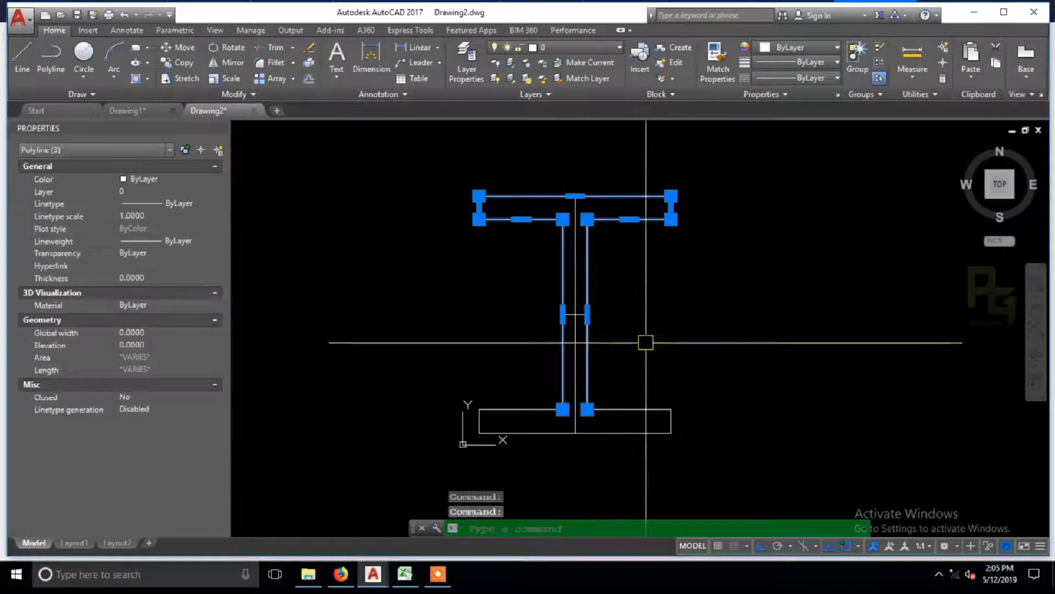
{"action": "left_click", "coordinate": [643, 406]}
{"action": "left_click", "coordinate": [612, 448]}
{"action": "left_click", "coordinate": [167, 180]}
{"action": "left_click", "coordinate": [170, 178]}
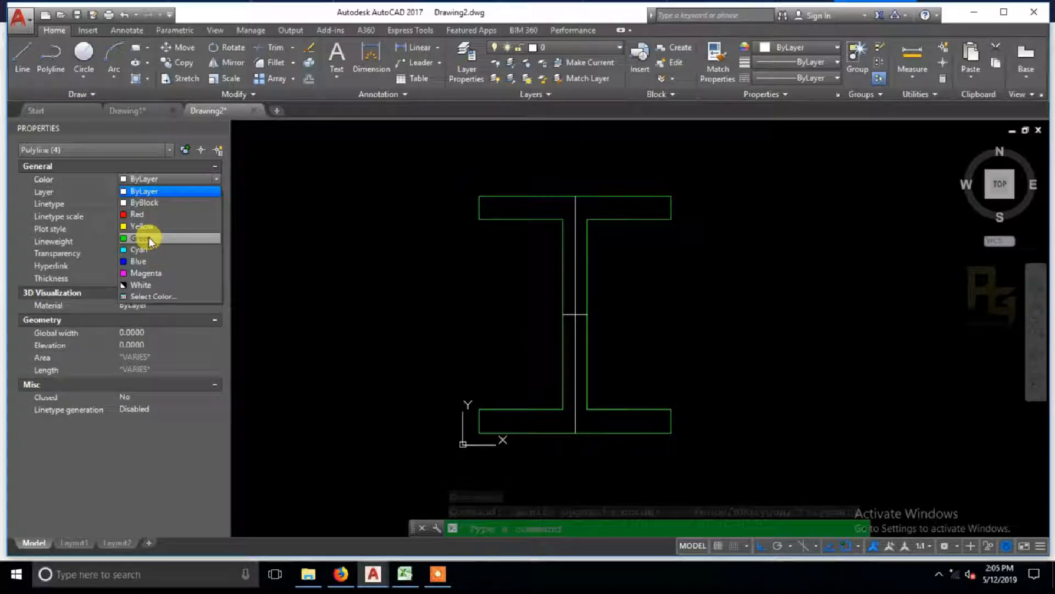
{"action": "left_click", "coordinate": [150, 241]}
{"action": "key", "text": "Escape"}
Step: Set the colour of the vertical and horizontal centre lines to magenta
{"action": "scroll", "coordinate": [572, 323], "scroll_direction": "up", "scroll_amount": 6}
{"action": "left_click", "coordinate": [562, 304]}
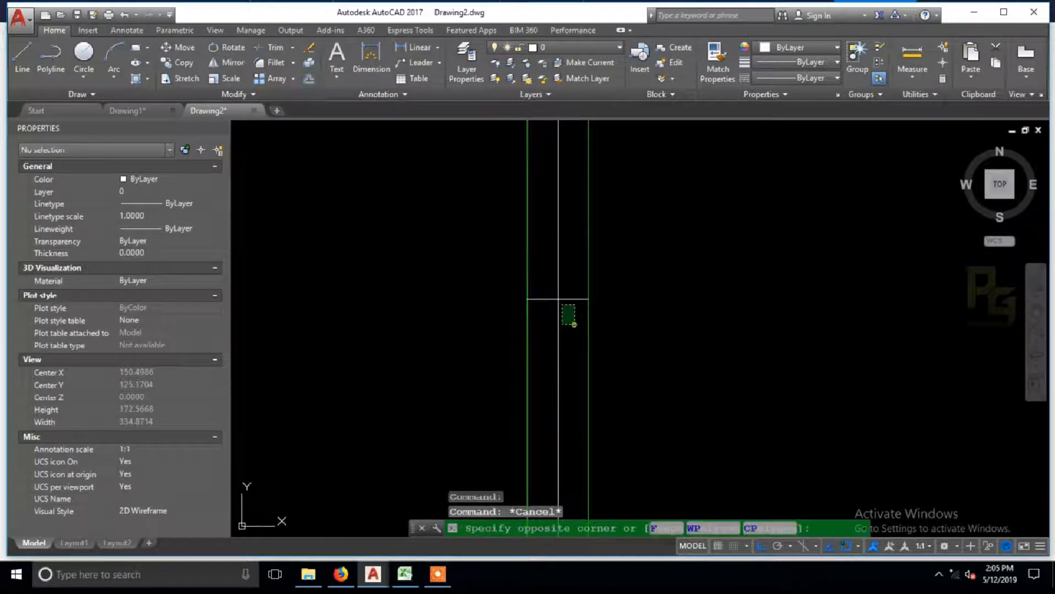
{"action": "left_click", "coordinate": [552, 289]}
{"action": "scroll", "coordinate": [552, 289], "scroll_direction": "down", "scroll_amount": 4}
{"action": "left_click", "coordinate": [172, 191]}
{"action": "left_click", "coordinate": [177, 177]}
{"action": "left_click", "coordinate": [177, 177]}
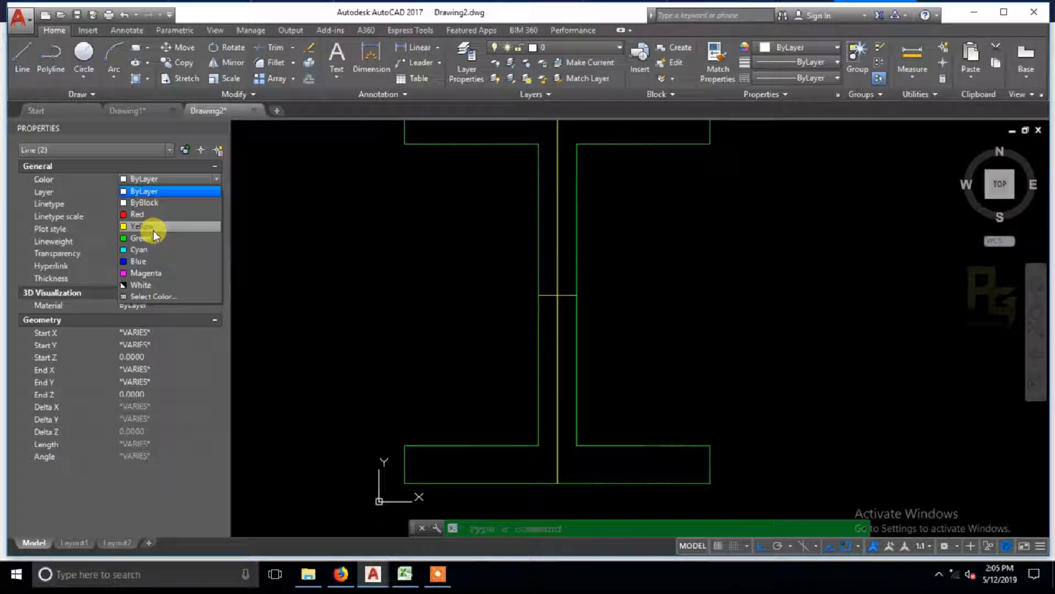
{"action": "left_click", "coordinate": [146, 273]}
{"action": "key", "text": "Escape"}
{"action": "key", "text": "Escape"}
Step: Set the linetype of both magenta centre lines to Continuous
{"action": "scroll", "coordinate": [549, 319], "scroll_direction": "up", "scroll_amount": 4}
{"action": "left_click", "coordinate": [576, 294]}
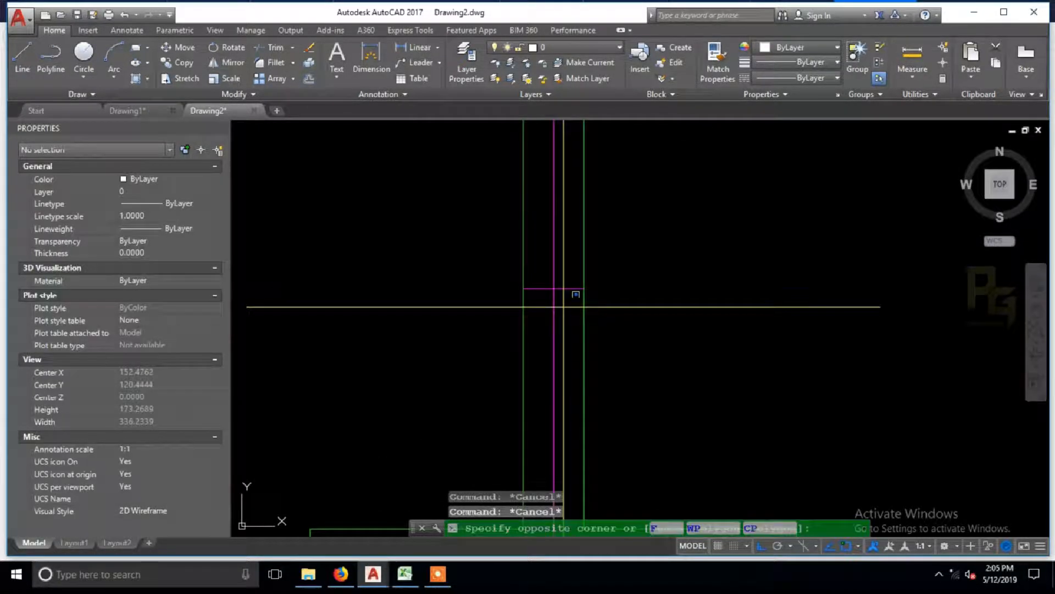
{"action": "left_click", "coordinate": [539, 274]}
{"action": "left_click", "coordinate": [196, 203]}
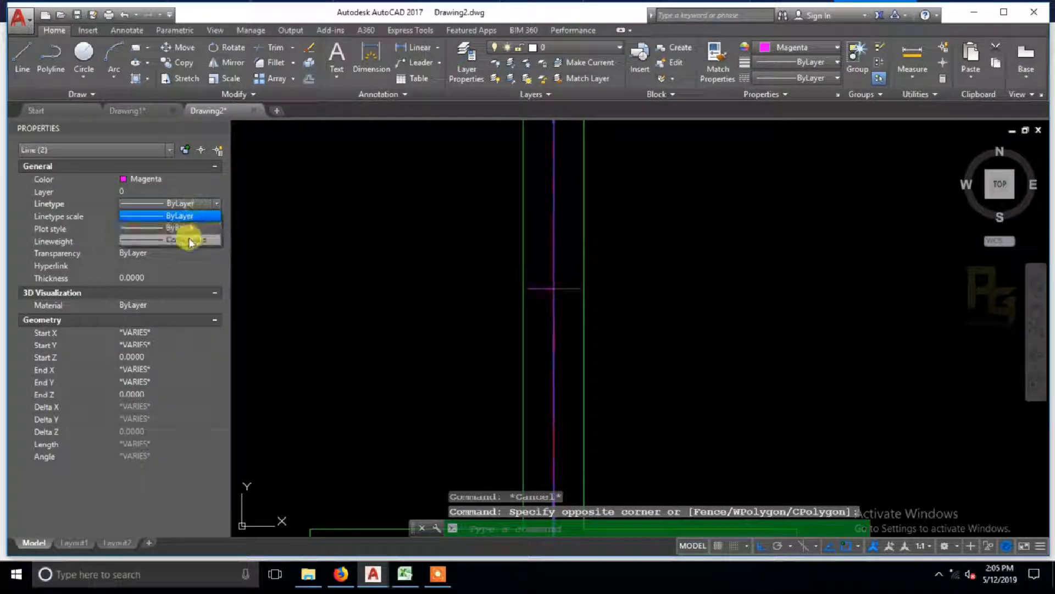
{"action": "left_click", "coordinate": [199, 239]}
{"action": "key", "text": "Escape"}
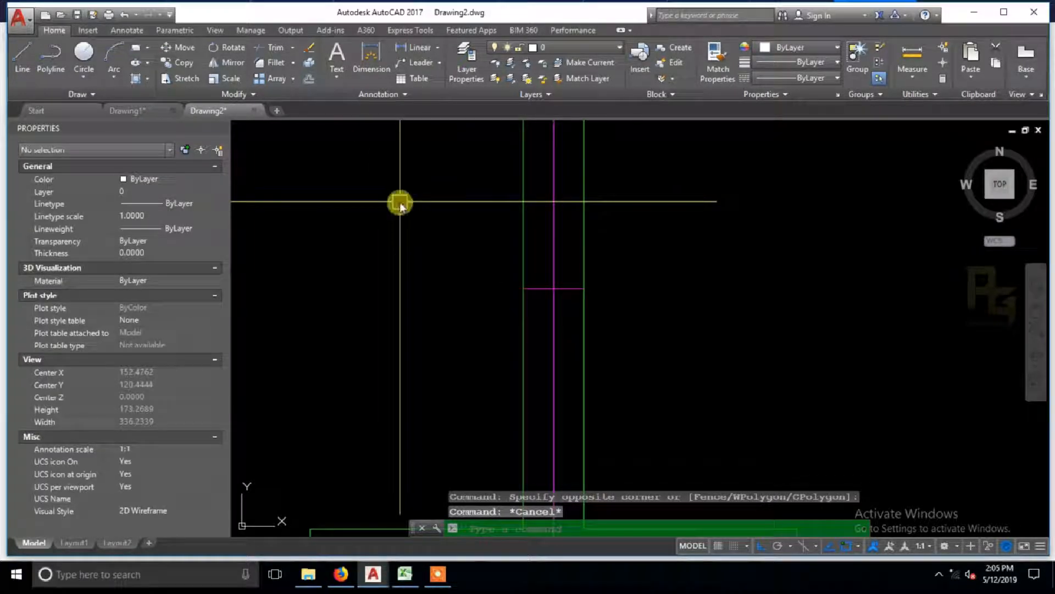
Step: Load the CENTER linetype from acad.lin through the layer properties
{"action": "type", "text": "LA"}
{"action": "key", "text": "Return"}
{"action": "left_click", "coordinate": [559, 205]}
{"action": "left_click", "coordinate": [551, 356]}
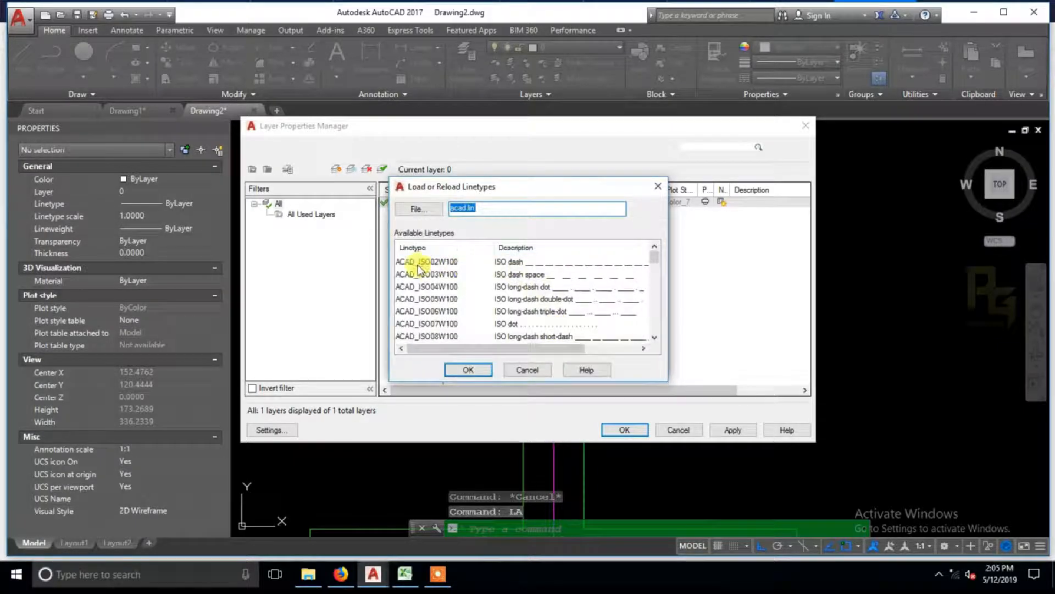
{"action": "key", "text": "c"}
{"action": "left_click", "coordinate": [468, 369]}
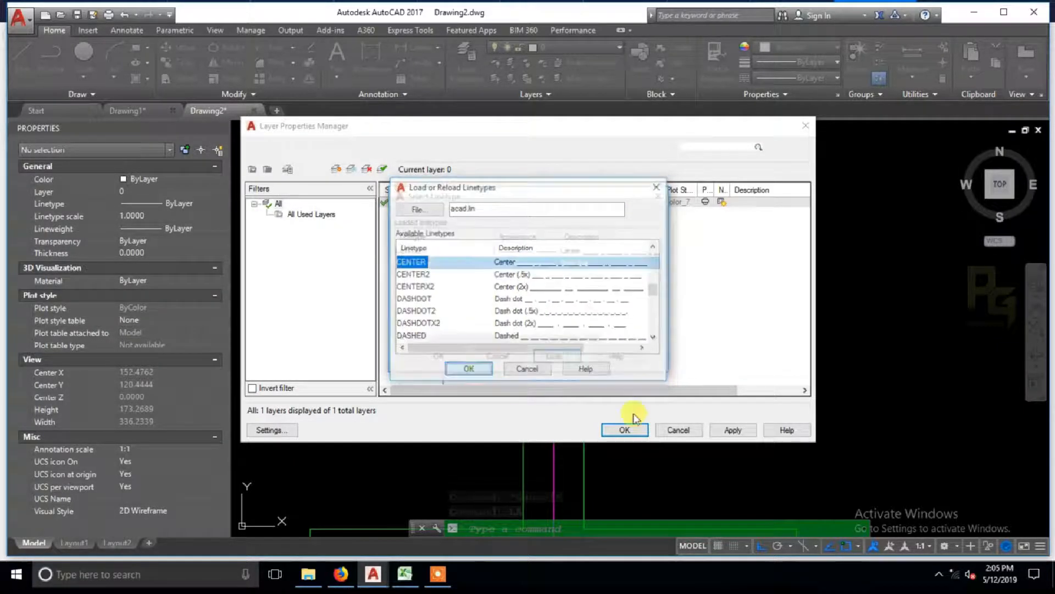
{"action": "left_click", "coordinate": [438, 356]}
{"action": "left_click", "coordinate": [627, 428]}
Step: Assign the CENTER linetype to both magenta centre lines
{"action": "left_click", "coordinate": [568, 314]}
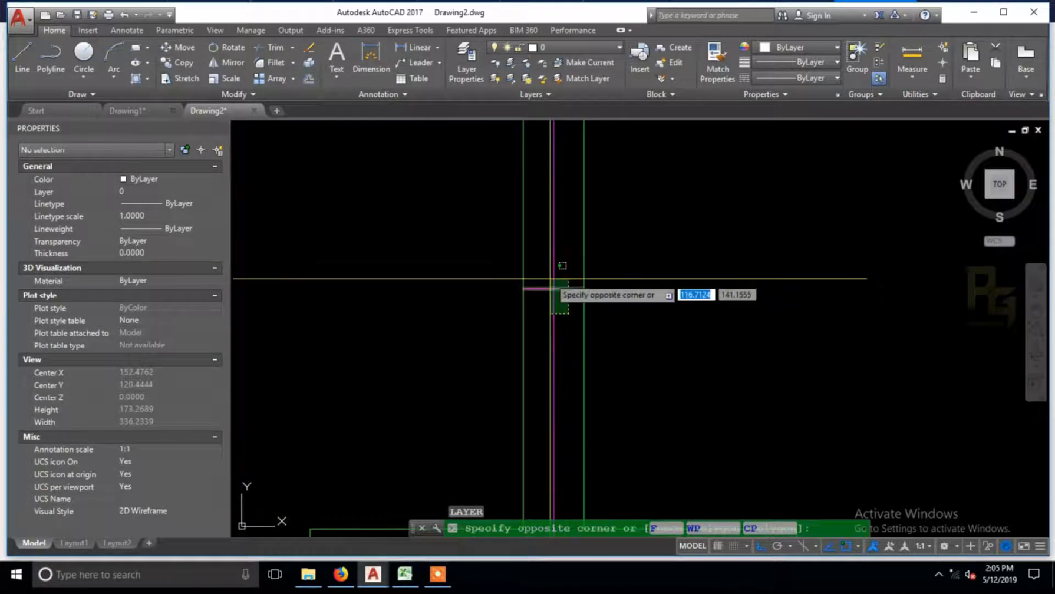
{"action": "left_click", "coordinate": [547, 271]}
{"action": "left_click", "coordinate": [198, 202]}
{"action": "left_click", "coordinate": [200, 203]}
{"action": "left_click", "coordinate": [185, 237]}
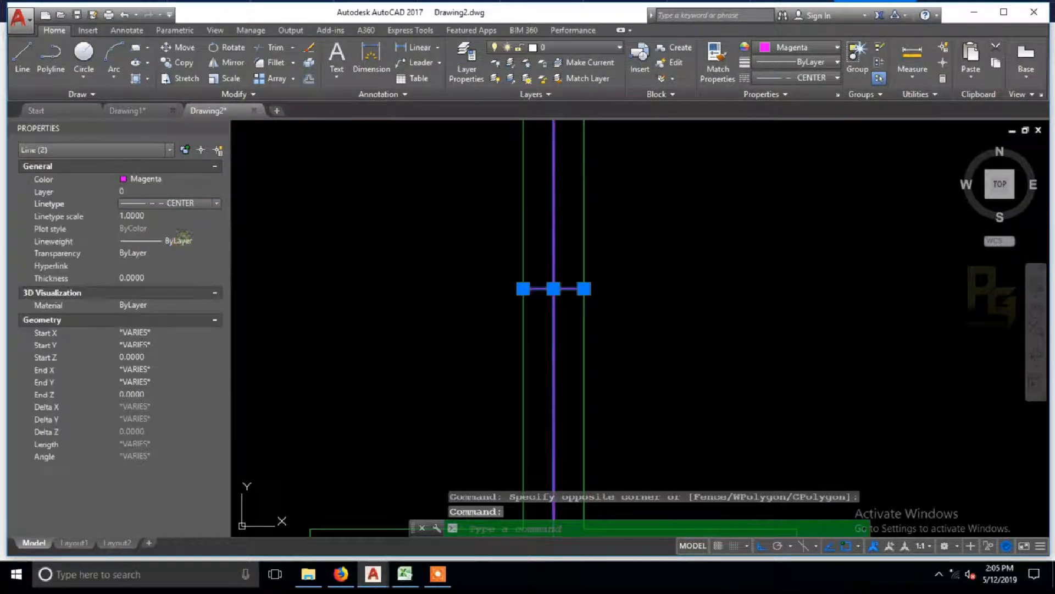
{"action": "key", "text": "Escape"}
Step: Set the drawing's global linetype scale factor to 50
{"action": "scroll", "coordinate": [614, 317], "scroll_direction": "down", "scroll_amount": 3}
{"action": "type", "text": "line"}
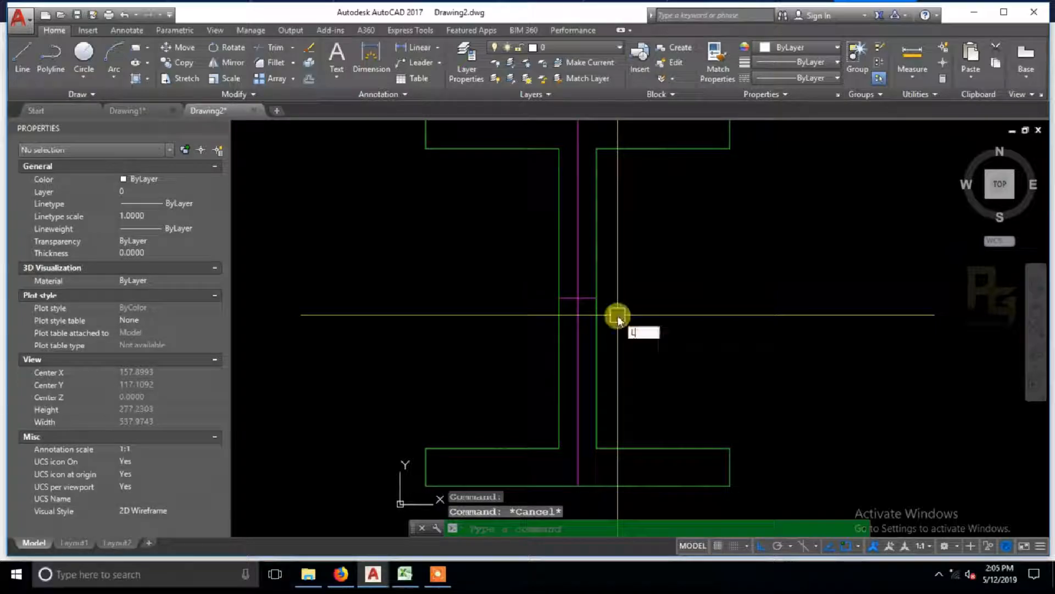
{"action": "type", "text": "type scale"}
{"action": "key", "text": "Return"}
{"action": "type", "text": "50"}
{"action": "key", "text": "Return"}
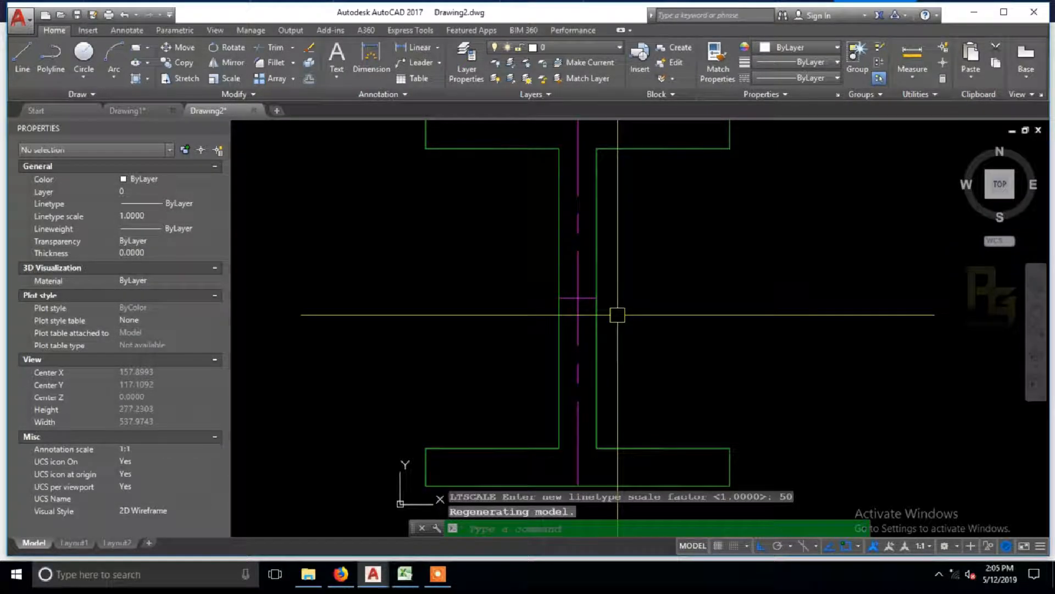
Step: Set the drawing's global linetype scale factor to 25
{"action": "scroll", "coordinate": [617, 314], "scroll_direction": "down", "scroll_amount": 2}
{"action": "key", "text": "Return"}
{"action": "type", "text": "25"}
{"action": "key", "text": "Return"}
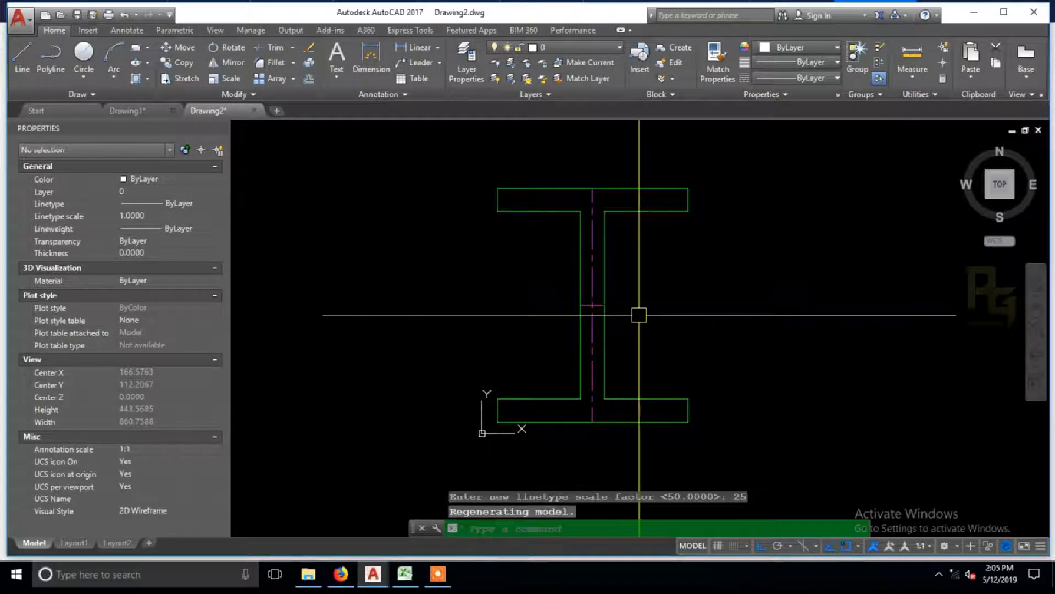
Step: Join the four green outline polylines into one closed I-section polyline
{"action": "middle_click_drag", "start_coordinate": [639, 314], "coordinate": [619, 313]}
{"action": "type", "text": "p"}
{"action": "key", "text": "Return"}
{"action": "left_click_drag", "start_coordinate": [593, 320], "coordinate": [584, 306]}
{"action": "key", "text": "Escape"}
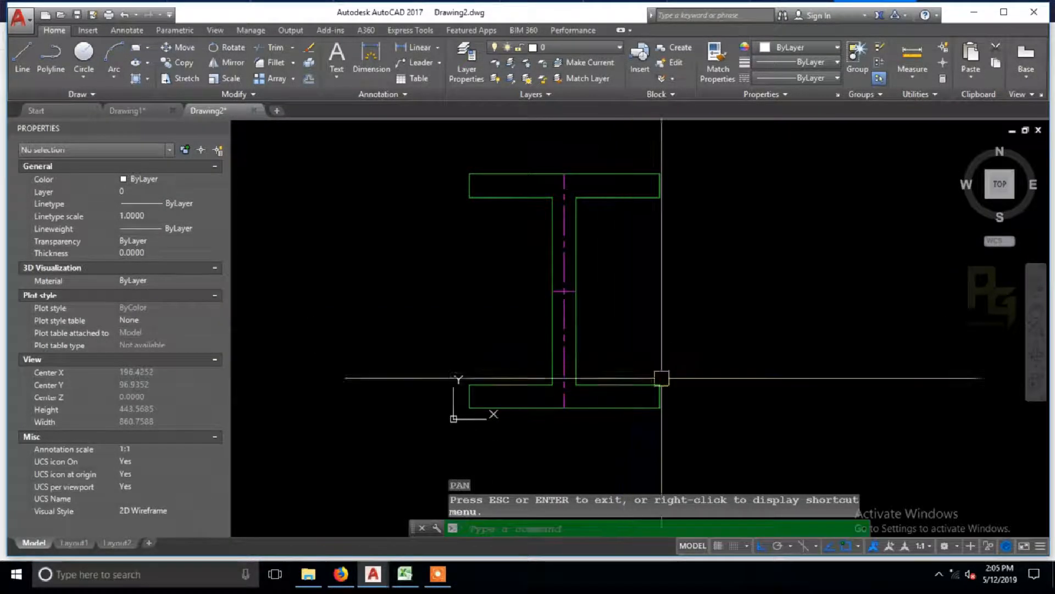
{"action": "type", "text": "j"}
{"action": "key", "text": "Return"}
{"action": "left_click", "coordinate": [681, 443]}
{"action": "left_click", "coordinate": [573, 354]}
{"action": "left_click", "coordinate": [549, 363]}
{"action": "left_click", "coordinate": [518, 226]}
{"action": "left_click", "coordinate": [497, 176]}
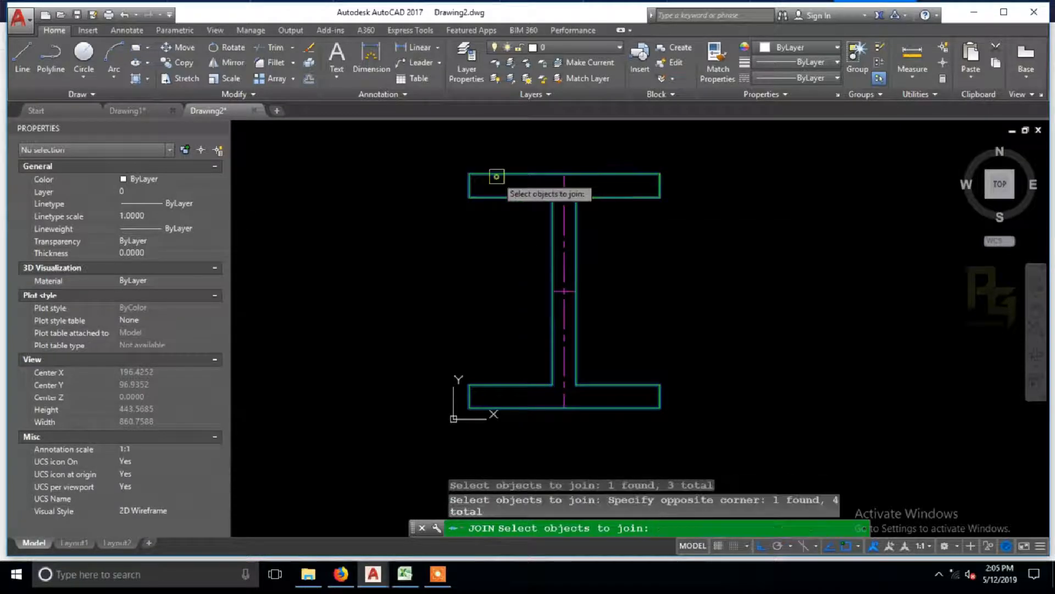
{"action": "key", "text": "Return"}
{"action": "left_click", "coordinate": [518, 196]}
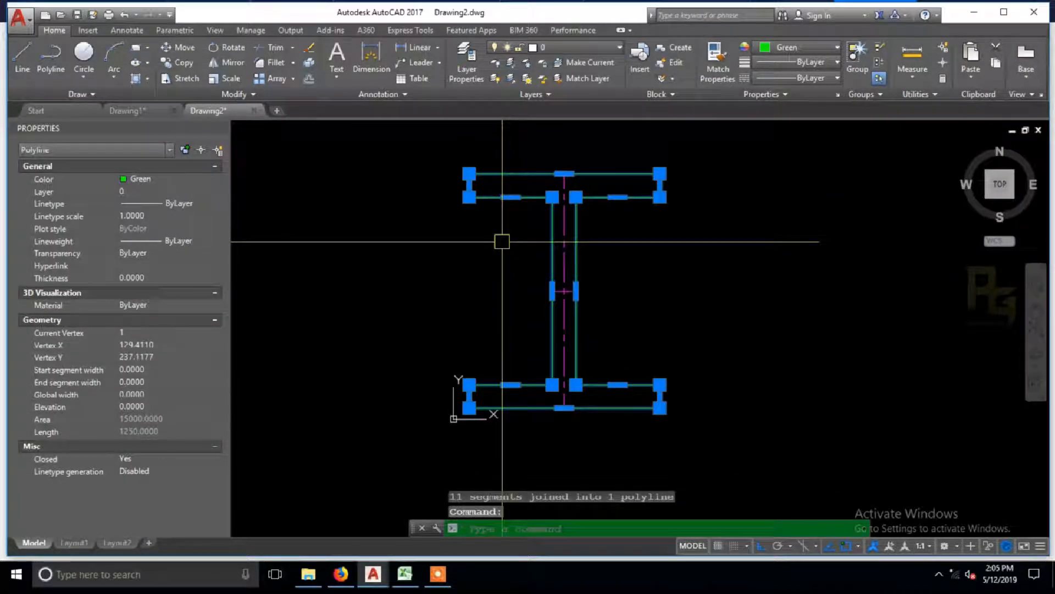
{"action": "key", "text": "Escape"}
{"action": "left_click", "coordinate": [707, 436]}
{"action": "key", "text": "Escape"}
Step: Fillet the four inner corners between the web and both flanges with a 25 radius, using the Multiple option
{"action": "type", "text": "f"}
{"action": "key", "text": "Return"}
{"action": "type", "text": "r"}
{"action": "key", "text": "Return"}
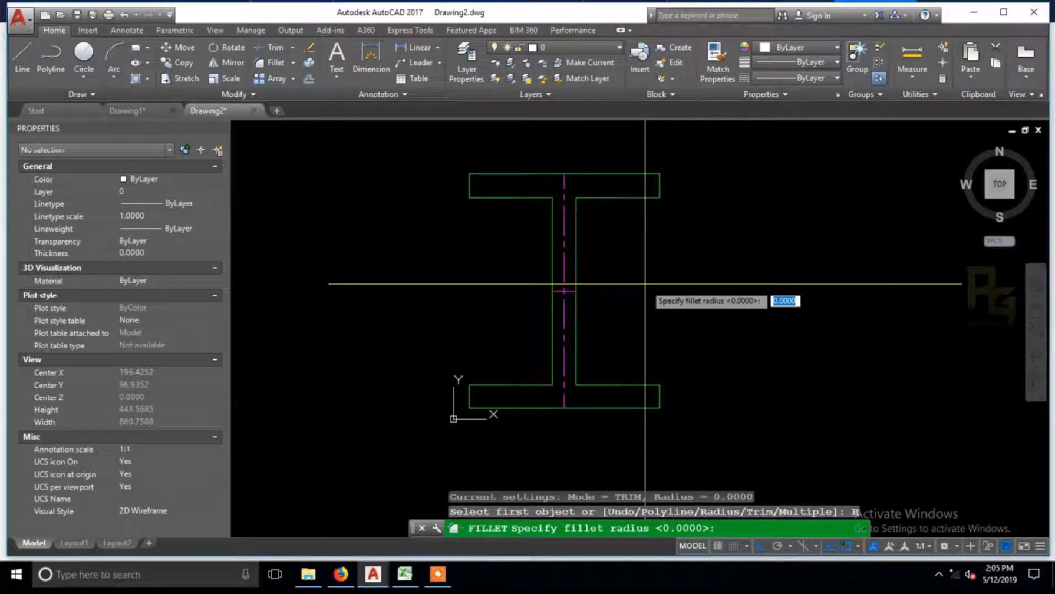
{"action": "type", "text": "25"}
{"action": "key", "text": "Return"}
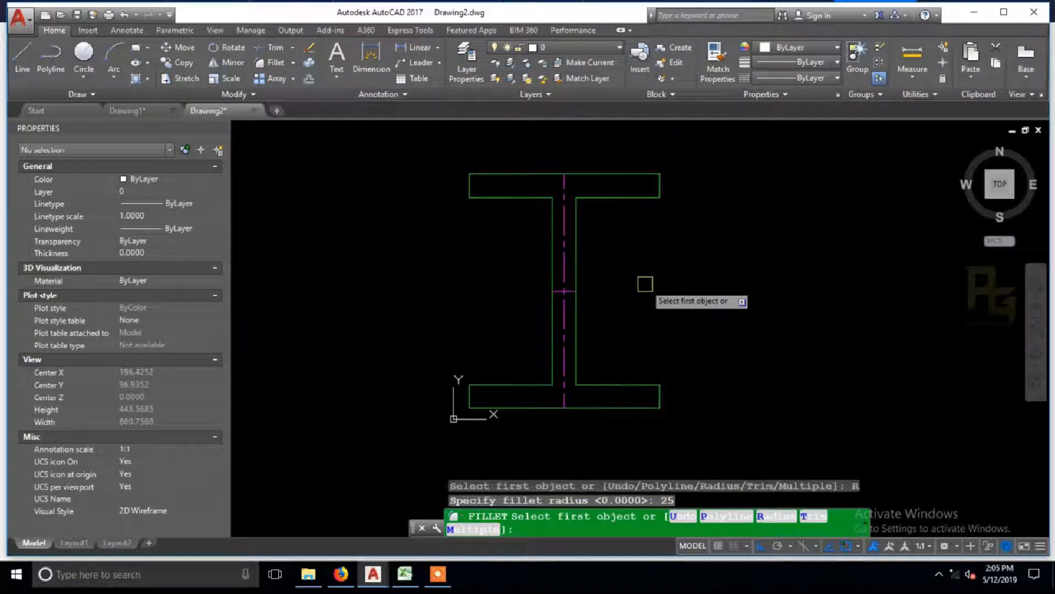
{"action": "type", "text": "m"}
{"action": "key", "text": "Return"}
{"action": "left_click", "coordinate": [576, 360]}
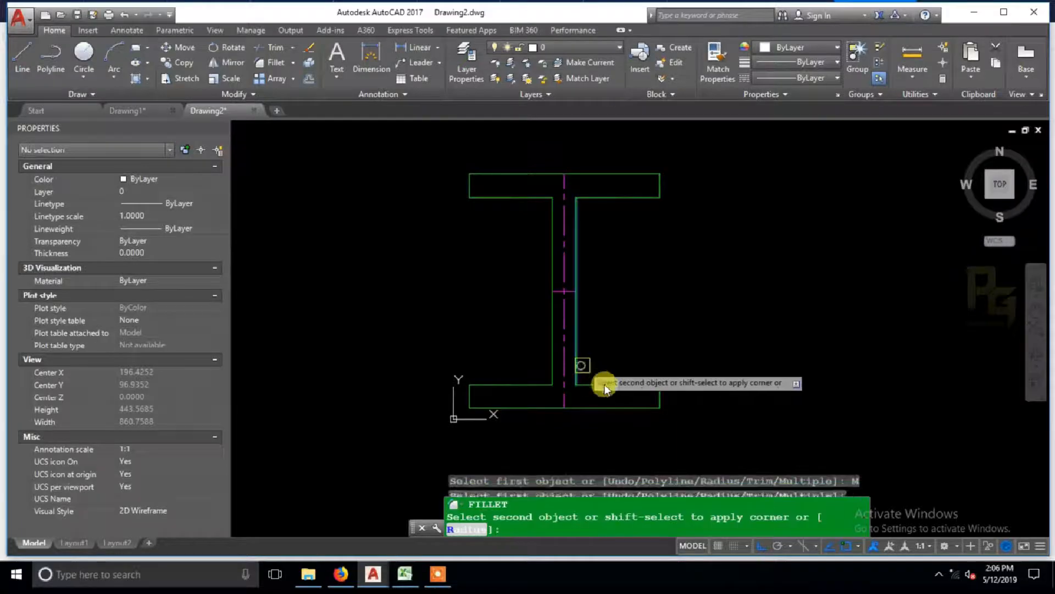
{"action": "left_click", "coordinate": [610, 389]}
{"action": "left_click", "coordinate": [541, 384]}
{"action": "left_click", "coordinate": [553, 360]}
{"action": "left_click", "coordinate": [553, 242]}
{"action": "left_click", "coordinate": [536, 198]}
{"action": "left_click", "coordinate": [605, 198]}
{"action": "left_click", "coordinate": [577, 224]}
{"action": "key", "text": "Escape"}
Step: Convert the outline and both centre lines into a block named DY_COLUMN with its base point at the web's centre
{"action": "scroll", "coordinate": [698, 357], "scroll_direction": "down", "scroll_amount": 2}
{"action": "left_click", "coordinate": [554, 219]}
{"action": "left_click", "coordinate": [705, 396]}
{"action": "scroll", "coordinate": [664, 303], "scroll_direction": "up", "scroll_amount": 2}
{"action": "type", "text": "b"}
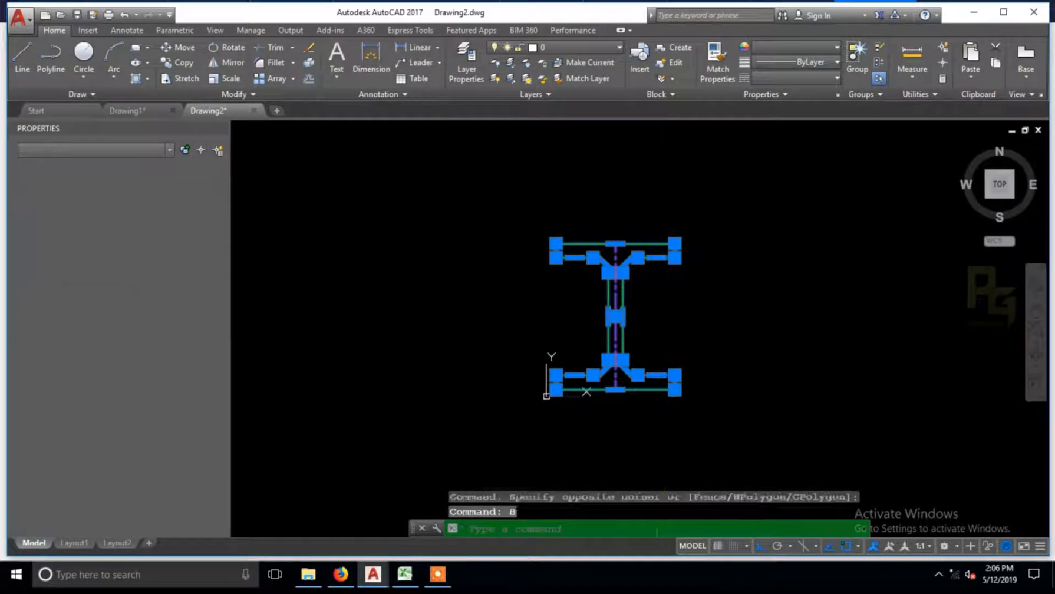
{"action": "key", "text": "Return"}
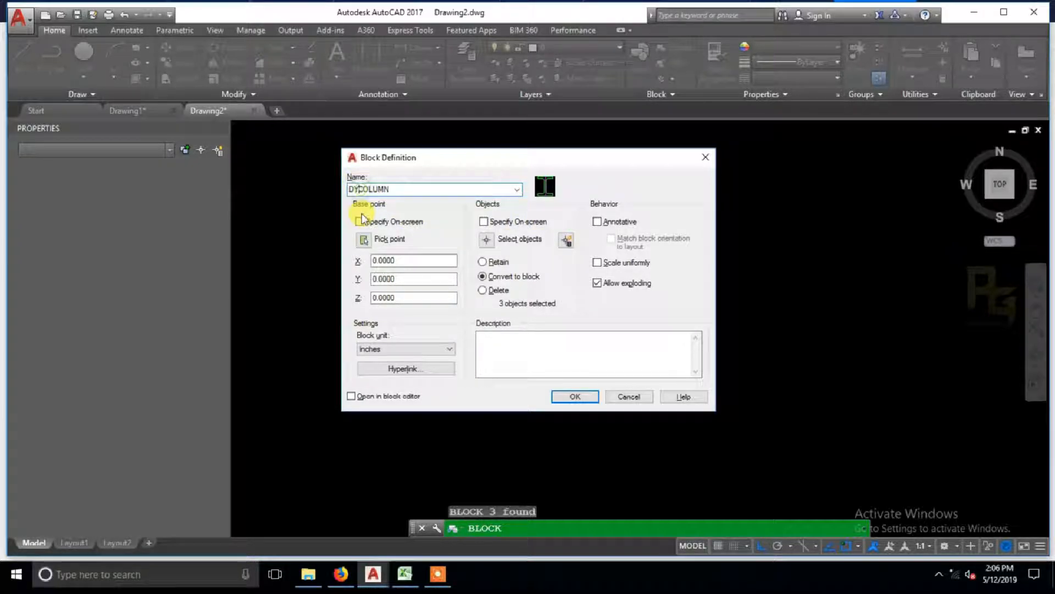
{"action": "left_click", "coordinate": [364, 241]}
{"action": "scroll", "coordinate": [610, 311], "scroll_direction": "up", "scroll_amount": 3}
{"action": "left_click", "coordinate": [632, 328]}
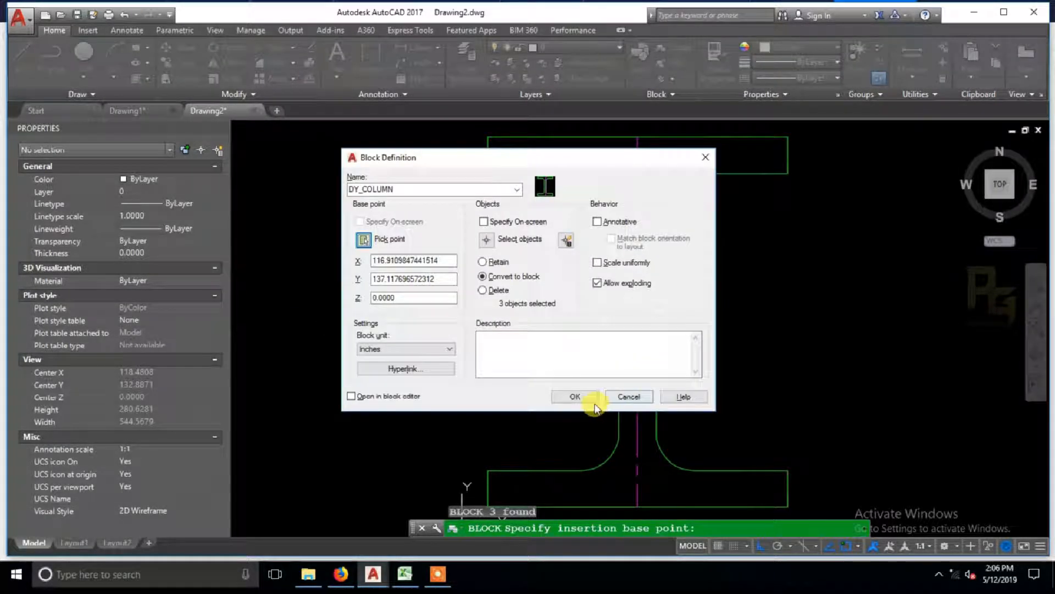
{"action": "left_click", "coordinate": [590, 399]}
Step: Select the DY_COLUMN block, expand its Misc properties and open it in the Block Editor
{"action": "left_click", "coordinate": [682, 350]}
{"action": "left_click", "coordinate": [583, 293]}
{"action": "scroll", "coordinate": [582, 293], "scroll_direction": "down", "scroll_amount": 4}
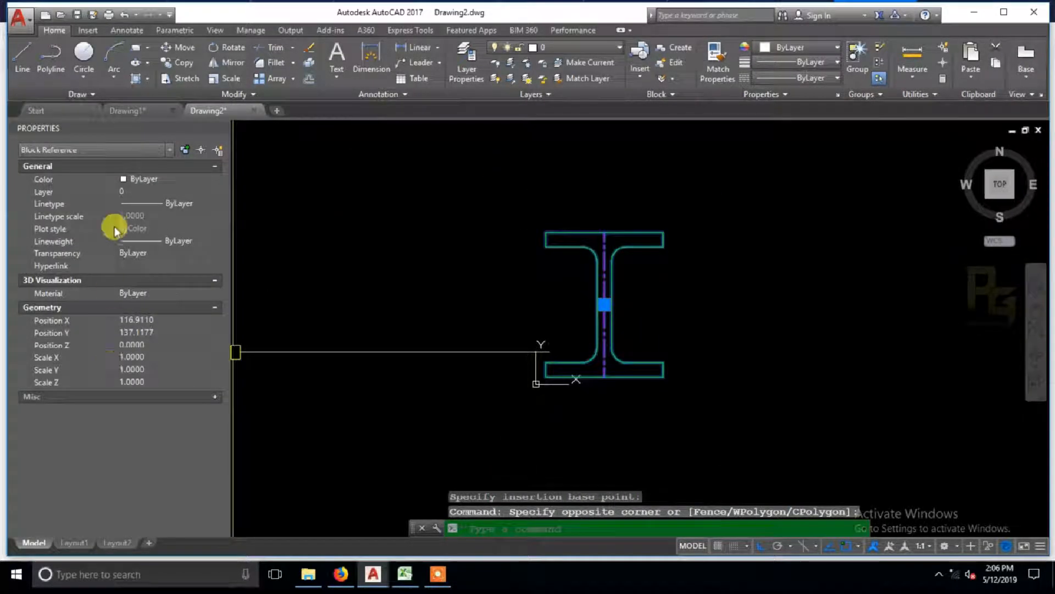
{"action": "left_click", "coordinate": [213, 393]}
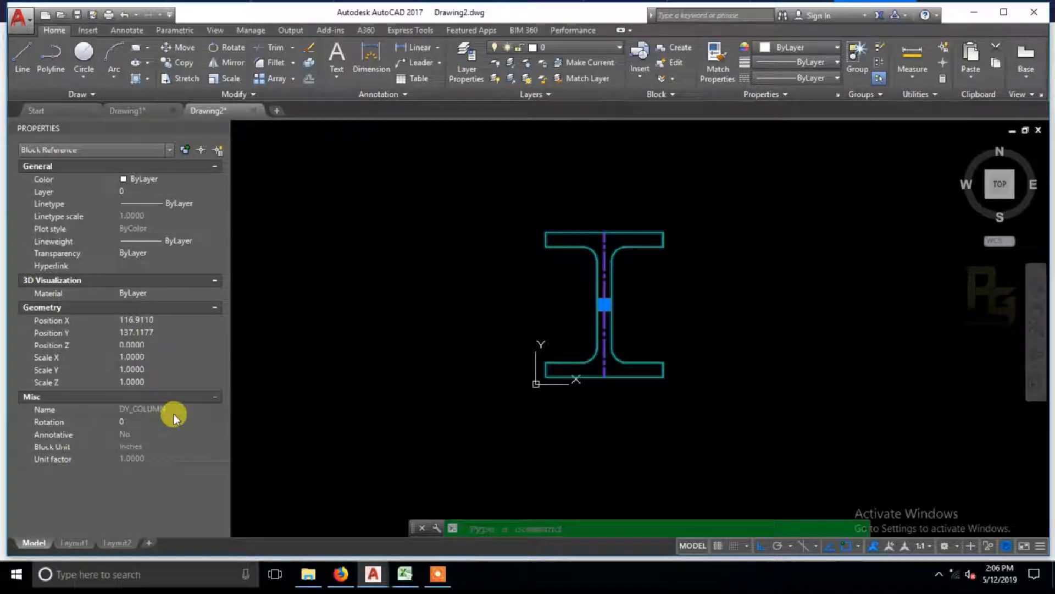
{"action": "right_click", "coordinate": [549, 281]}
{"action": "left_click", "coordinate": [586, 219]}
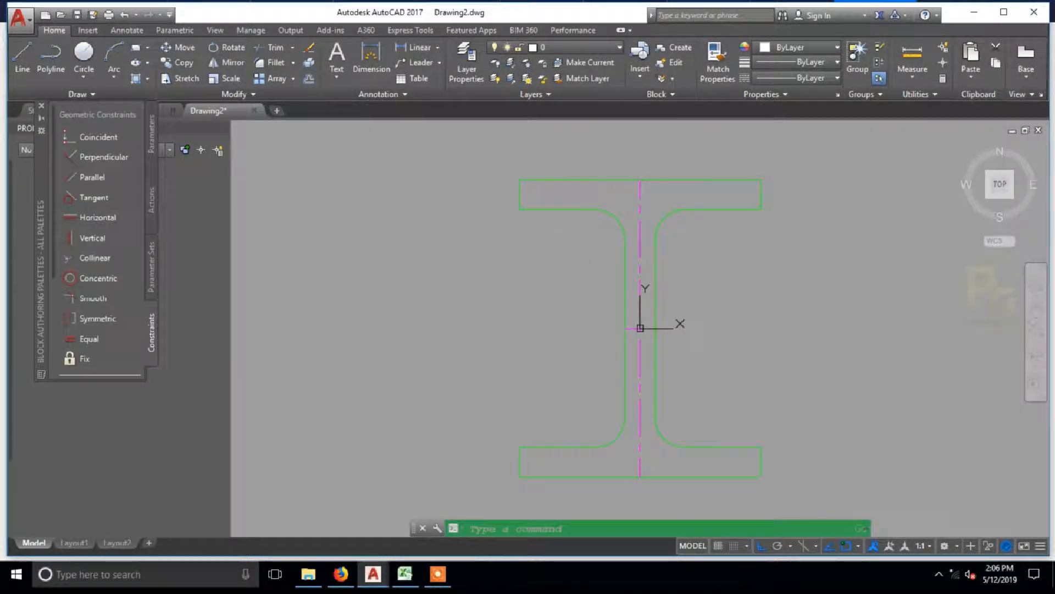
{"action": "mouse_move", "coordinate": [544, 254]}
{"action": "middle_mouse_down"}
{"action": "mouse_move", "coordinate": [507, 239]}
{"action": "mouse_move", "coordinate": [511, 250]}
{"action": "middle_mouse_up"}
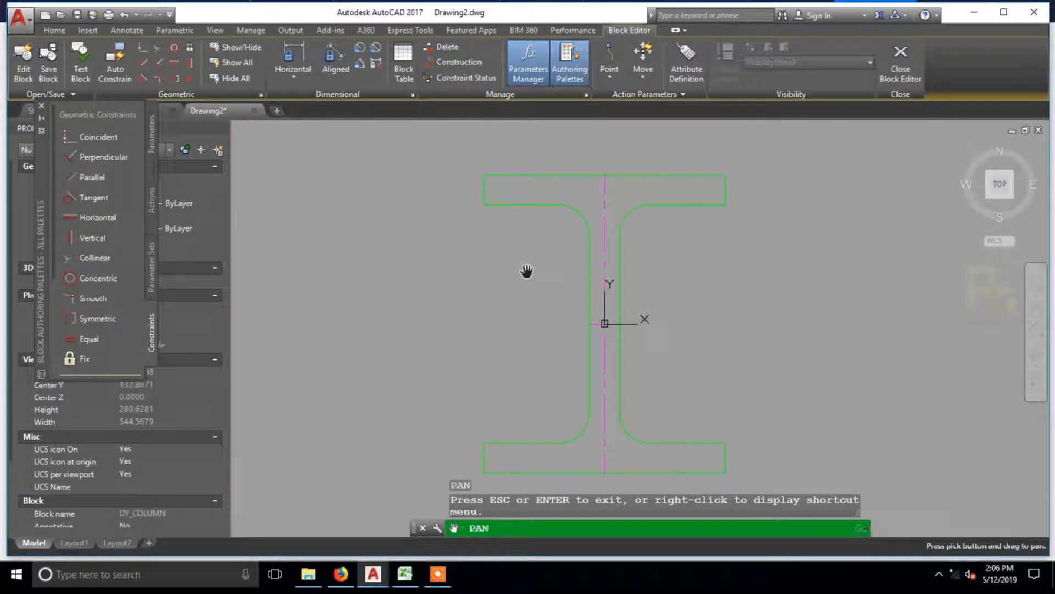
{"action": "key", "text": "Escape"}
{"action": "left_click", "coordinate": [576, 222]}
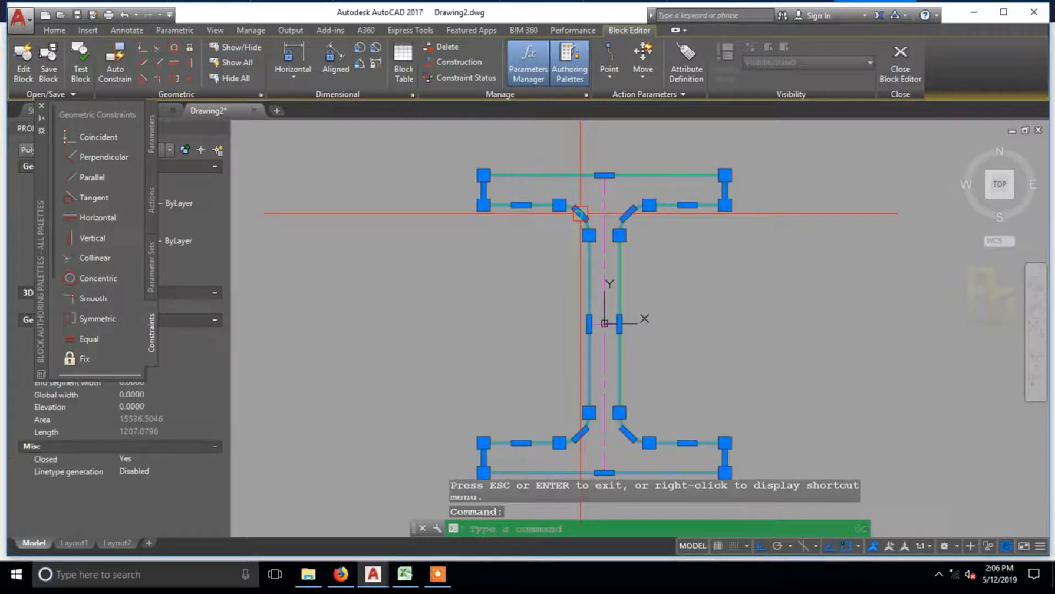
{"action": "key", "text": "Escape"}
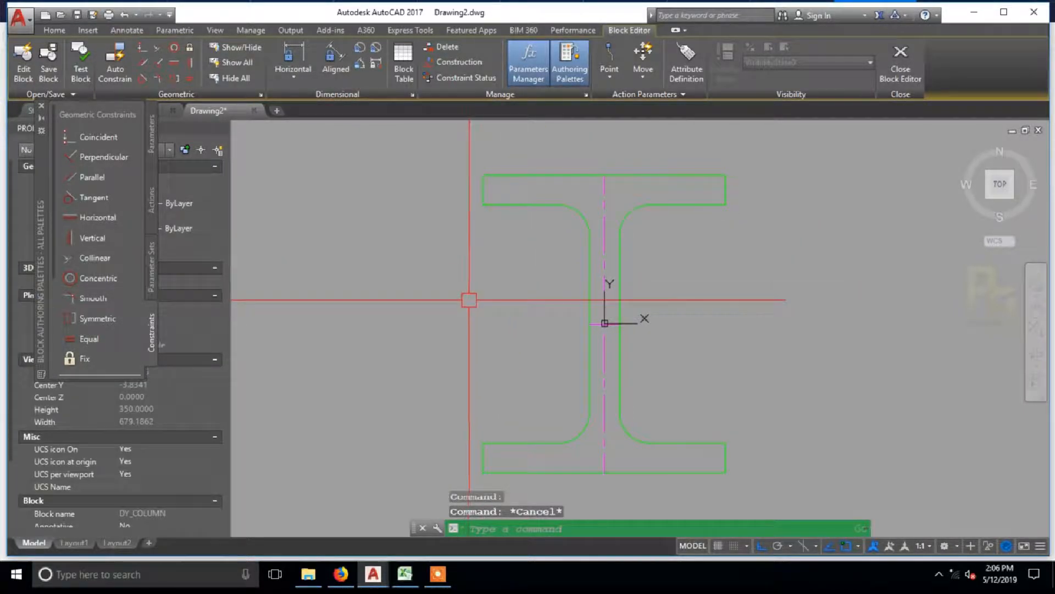
Step: Apply an Equal constraint to the top flange's two end edges and enable all types in the constraint bar display settings
{"action": "left_click", "coordinate": [109, 349]}
{"action": "left_click", "coordinate": [477, 191]}
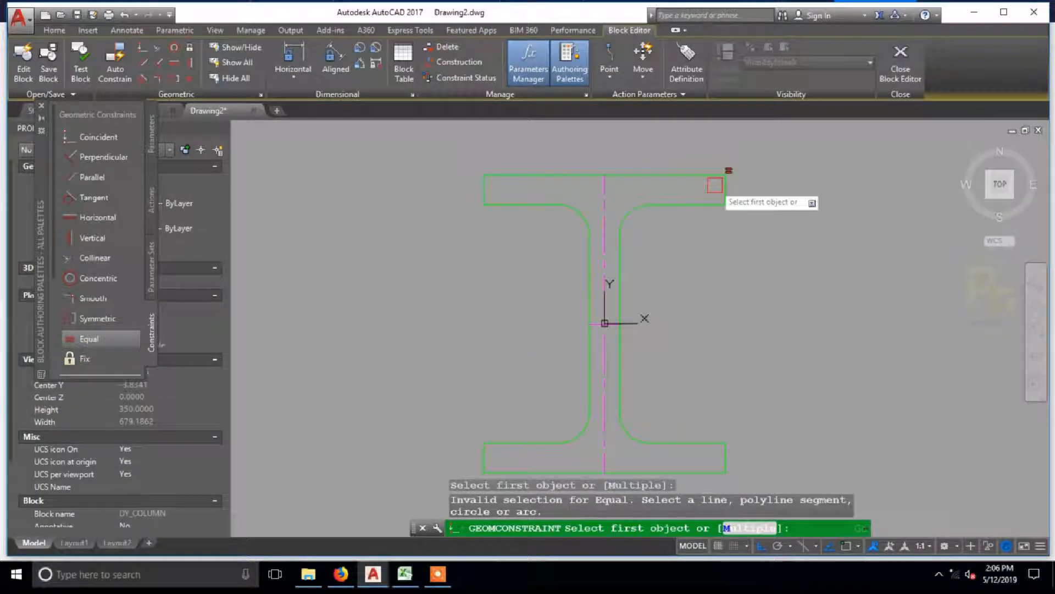
{"action": "left_click", "coordinate": [722, 191]}
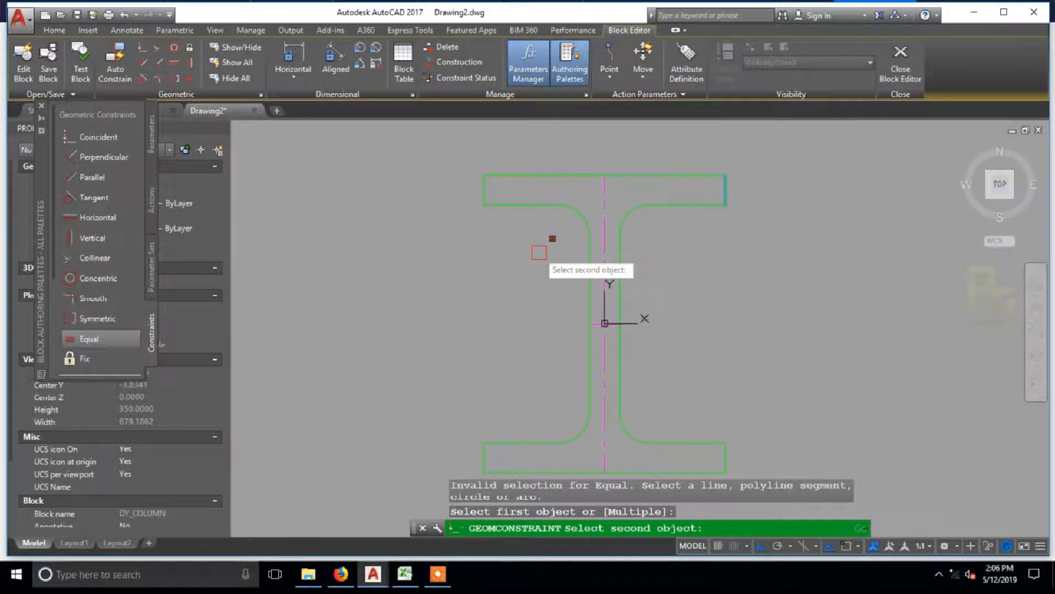
{"action": "left_click", "coordinate": [485, 191]}
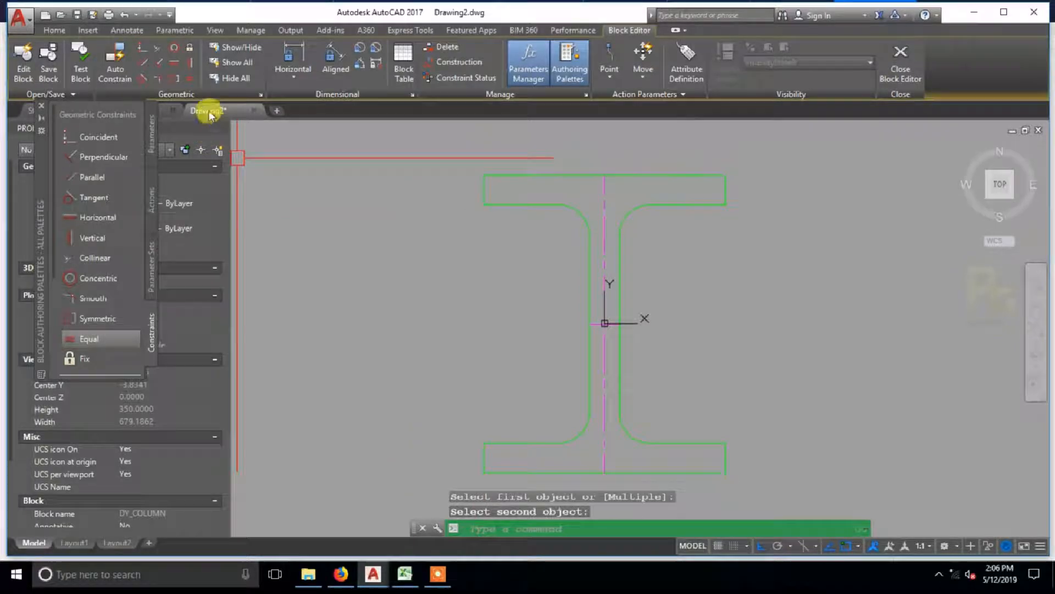
{"action": "left_click", "coordinate": [260, 95]}
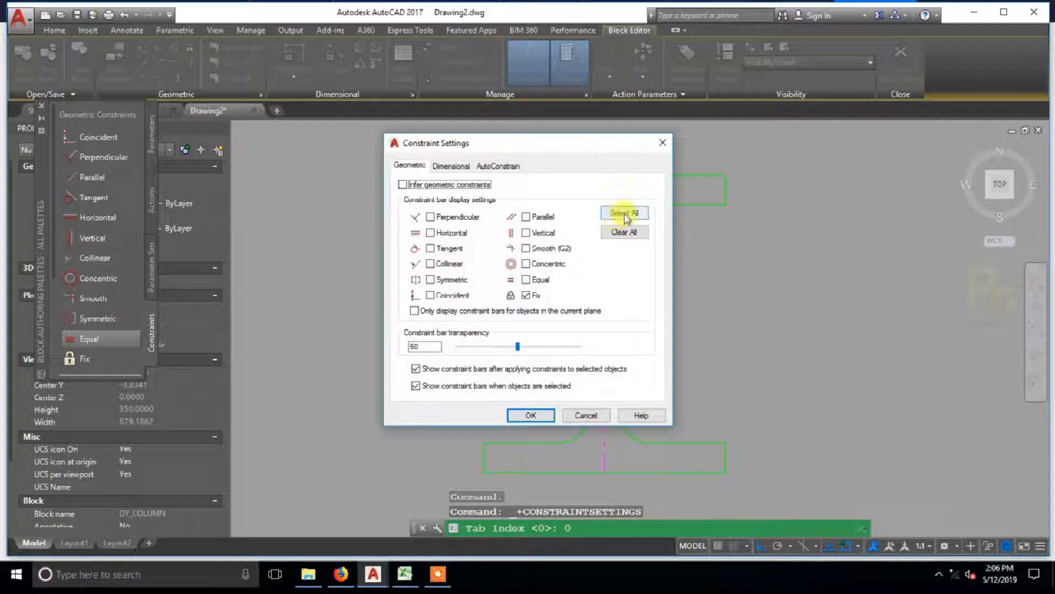
{"action": "left_click", "coordinate": [543, 416]}
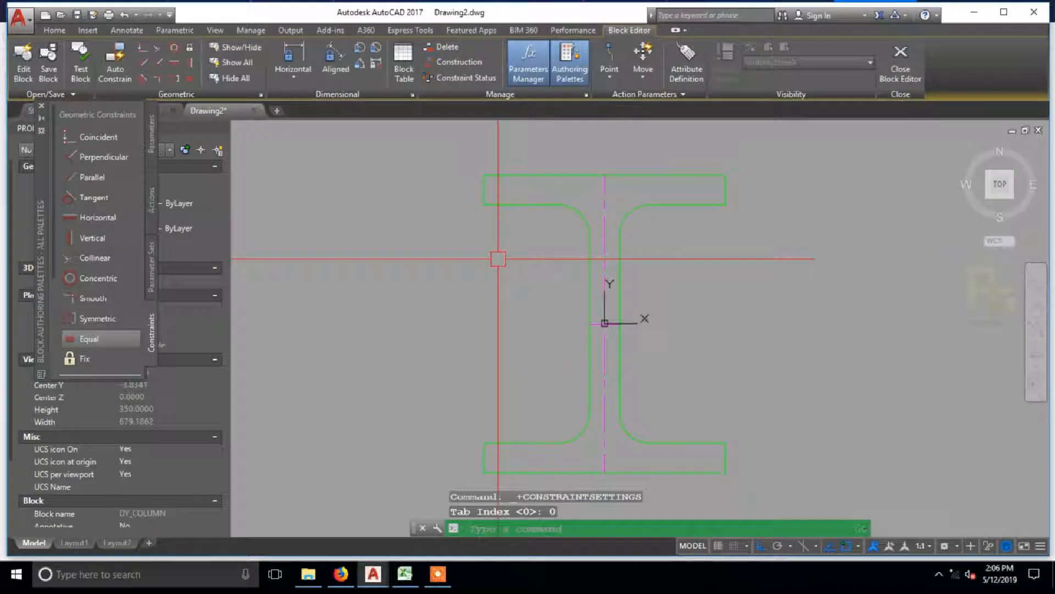
{"action": "left_click", "coordinate": [106, 339]}
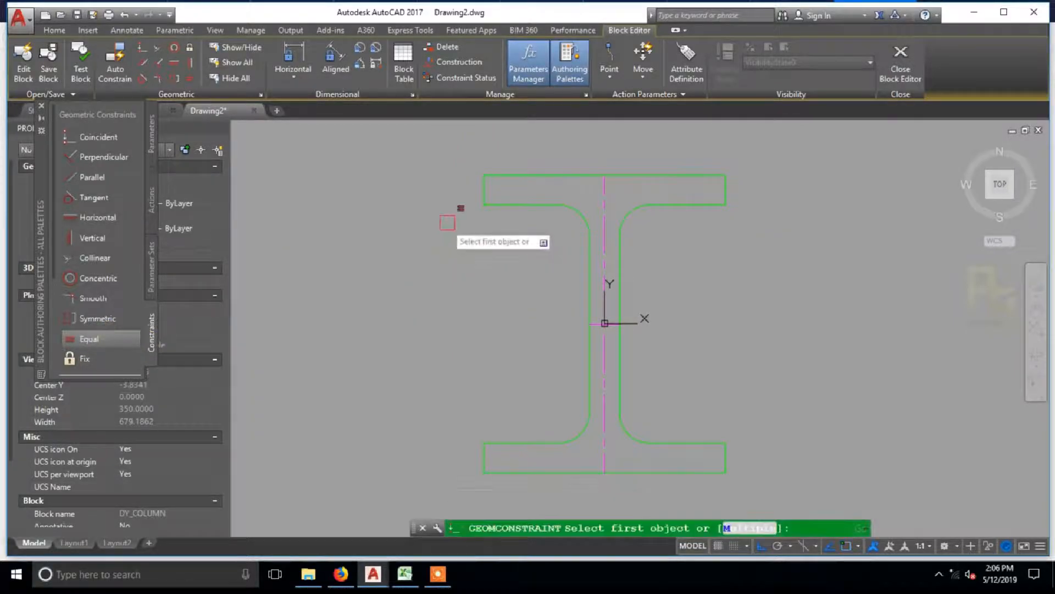
{"action": "left_click", "coordinate": [482, 193]}
{"action": "left_click", "coordinate": [721, 189]}
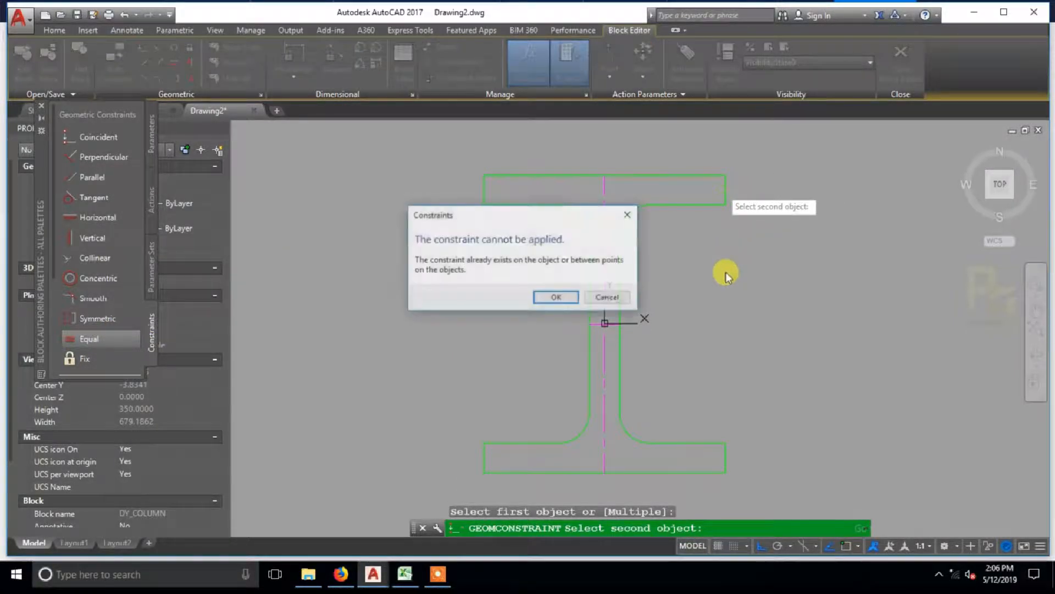
{"action": "left_click", "coordinate": [607, 296]}
Step: Apply Equal constraints to the bottom flange's two end edges and to the two sides of the web
{"action": "key", "text": "Return"}
{"action": "left_click", "coordinate": [502, 388]}
{"action": "left_click", "coordinate": [711, 389]}
{"action": "middle_click_drag", "start_coordinate": [697, 282], "coordinate": [701, 334]}
{"action": "key", "text": "Return"}
{"action": "left_click", "coordinate": [607, 256]}
{"action": "left_click", "coordinate": [632, 257]}
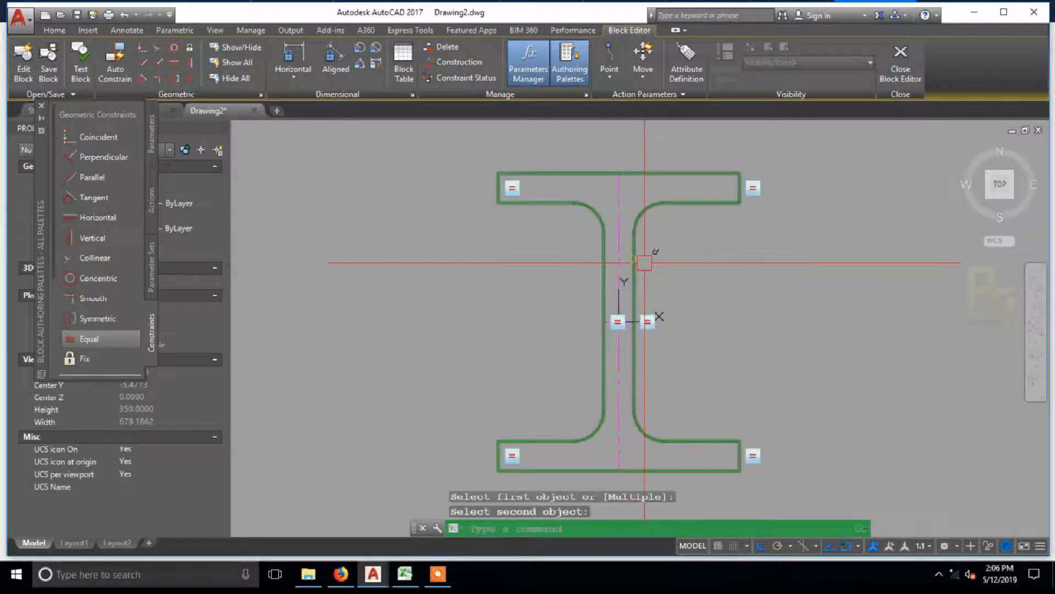
Step: Constrain the outer edges of both flanges equal, and make the bottom flange's two inner edges equal
{"action": "key", "text": "Return"}
{"action": "left_click", "coordinate": [700, 173]}
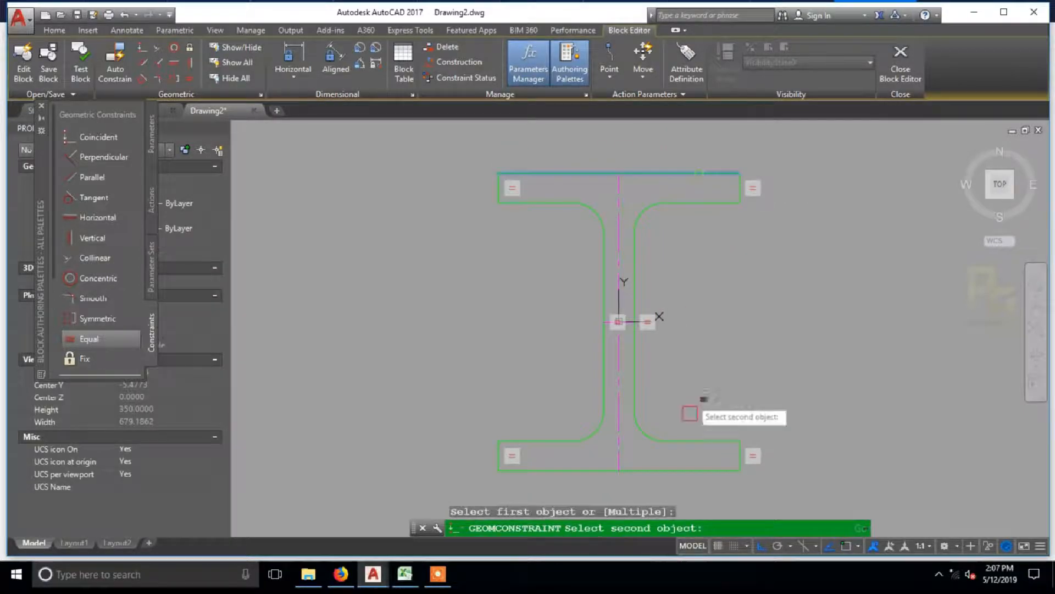
{"action": "left_click", "coordinate": [693, 474]}
{"action": "key", "text": "Return"}
{"action": "left_click", "coordinate": [720, 440]}
{"action": "left_click", "coordinate": [552, 439]}
Step: Constrain the top flange's inner edges equal to each other and to the bottom flange's inner edges on both sides
{"action": "key", "text": "Return"}
{"action": "left_click", "coordinate": [546, 439]}
{"action": "left_click", "coordinate": [550, 203]}
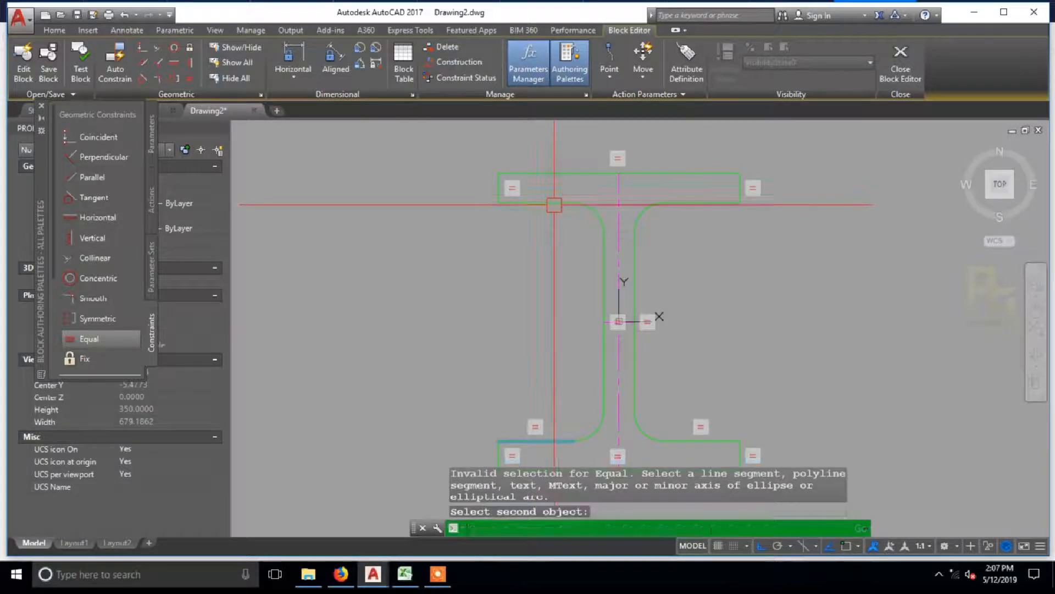
{"action": "left_click", "coordinate": [706, 203]}
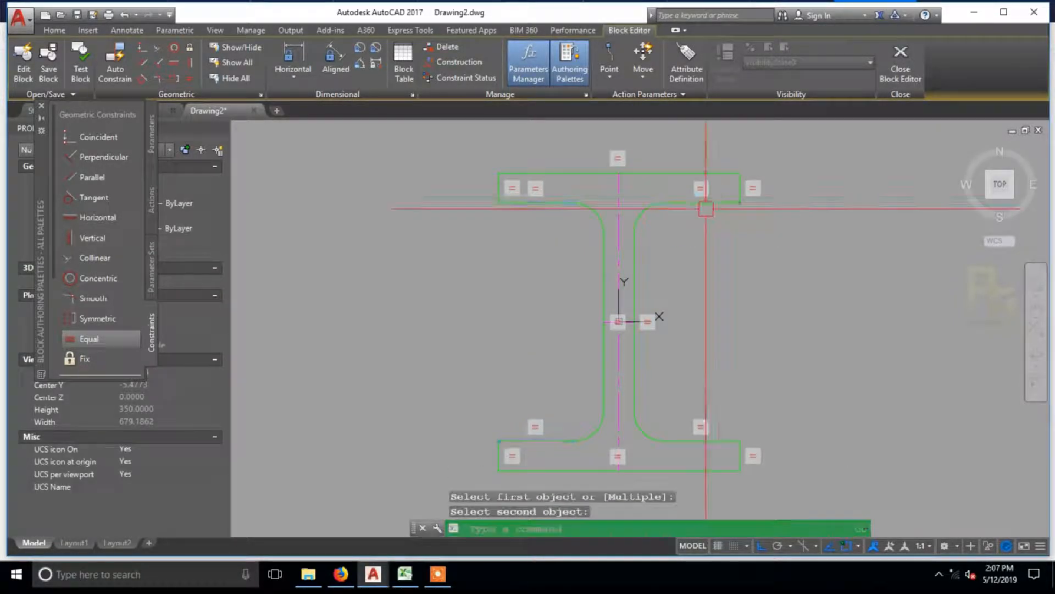
{"action": "key", "text": "Return"}
{"action": "left_click", "coordinate": [715, 203]}
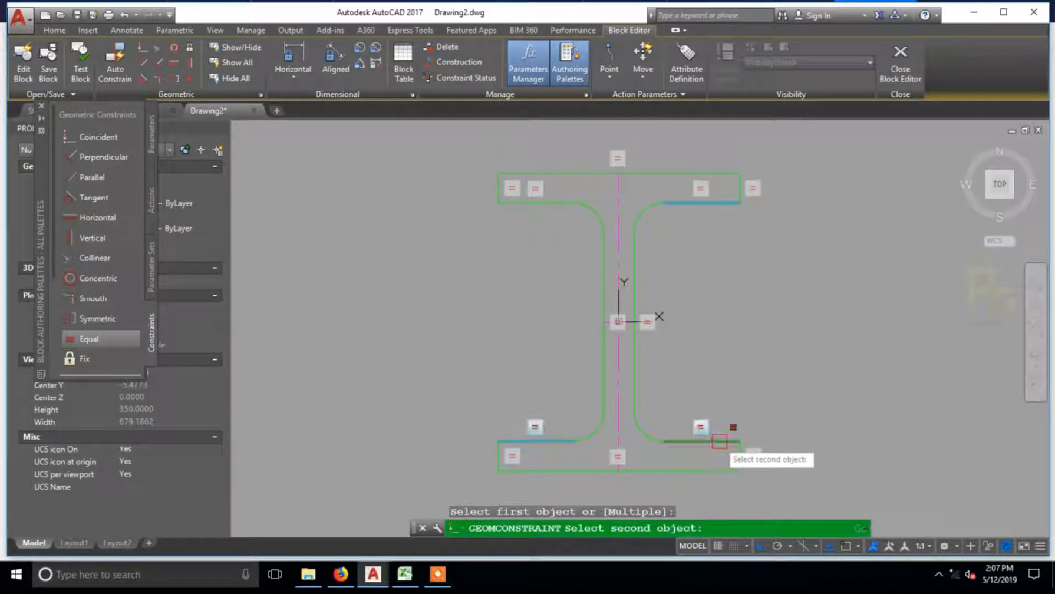
{"action": "left_click", "coordinate": [719, 442]}
{"action": "key", "text": "Return"}
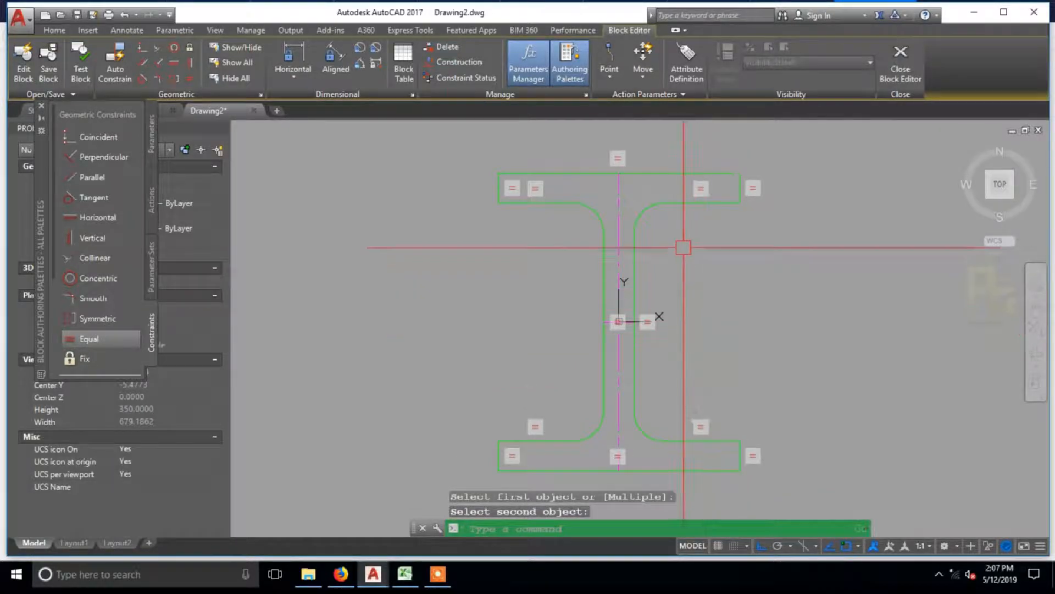
{"action": "left_click", "coordinate": [680, 202]}
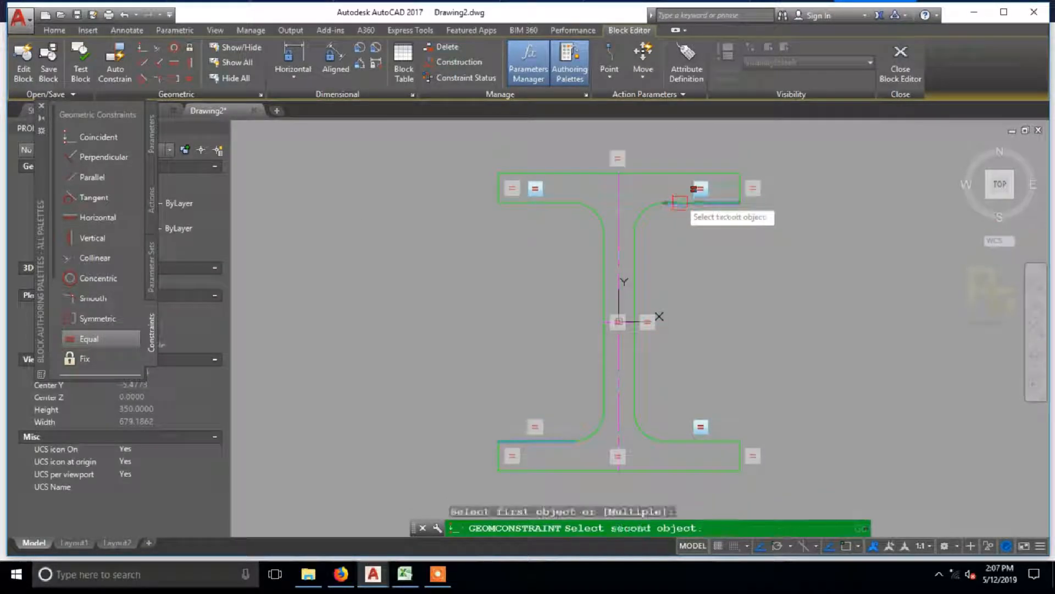
{"action": "left_click", "coordinate": [689, 442]}
{"action": "key", "text": "Escape"}
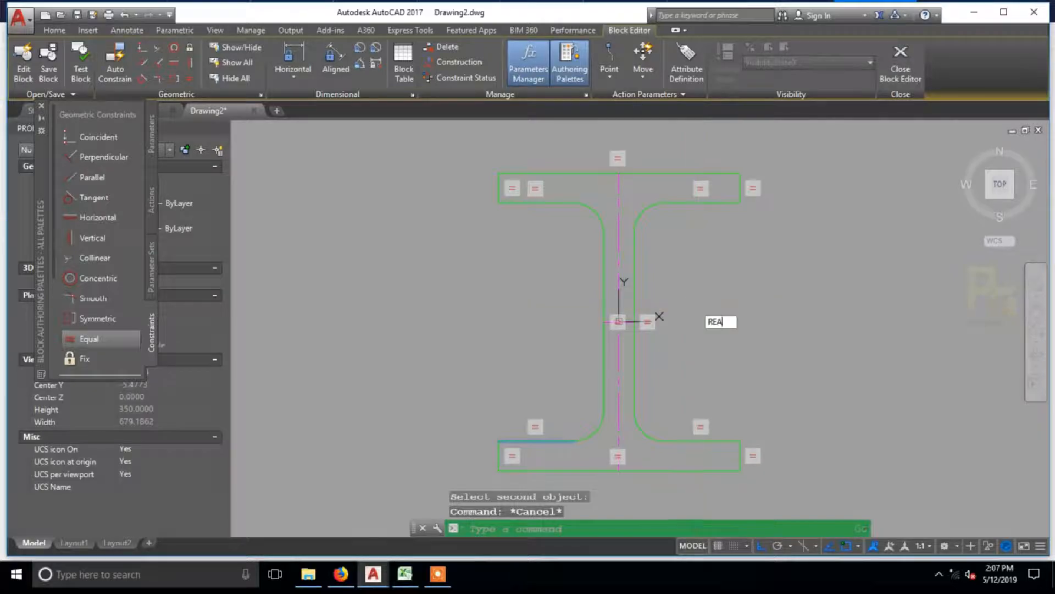
Step: Regenerate the block drawing with REGENALL
{"action": "key", "text": "Return"}
{"action": "key", "text": "Escape"}
{"action": "key", "text": "Escape"}
{"action": "middle_click_drag", "start_coordinate": [702, 306], "coordinate": [678, 310]}
{"action": "key", "text": "Return"}
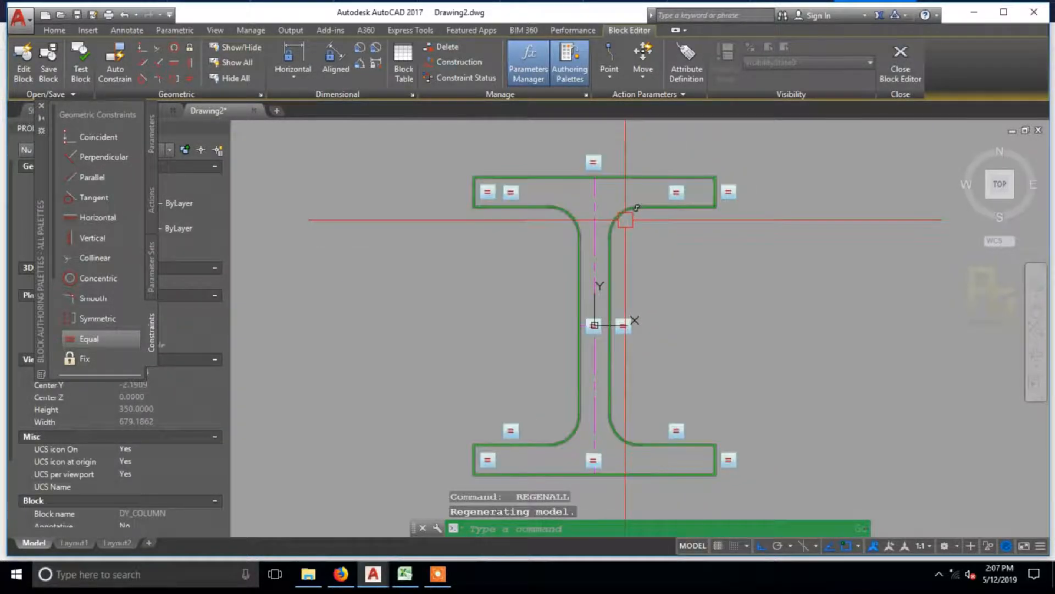
Step: Apply Equal constraints to link the four fillet arcs between the web and the flanges
{"action": "left_click", "coordinate": [164, 337]}
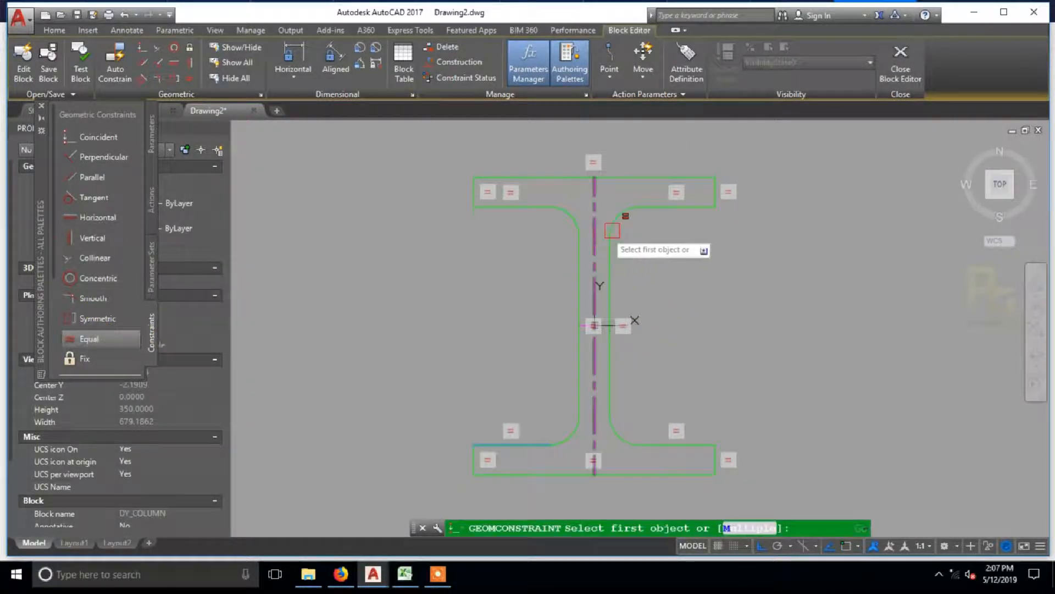
{"action": "left_click", "coordinate": [566, 223]}
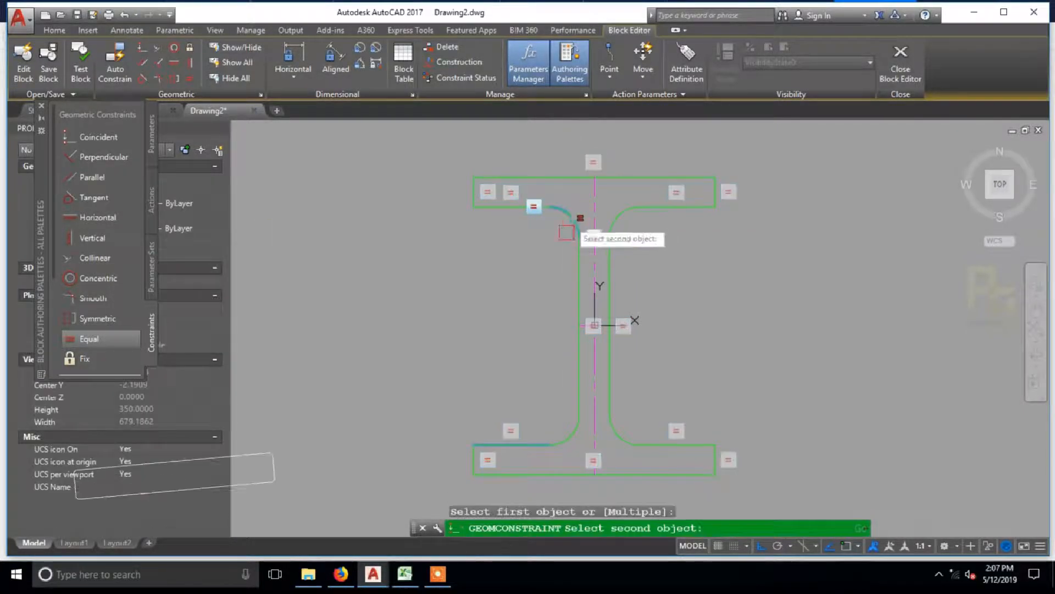
{"action": "left_click", "coordinate": [622, 437]}
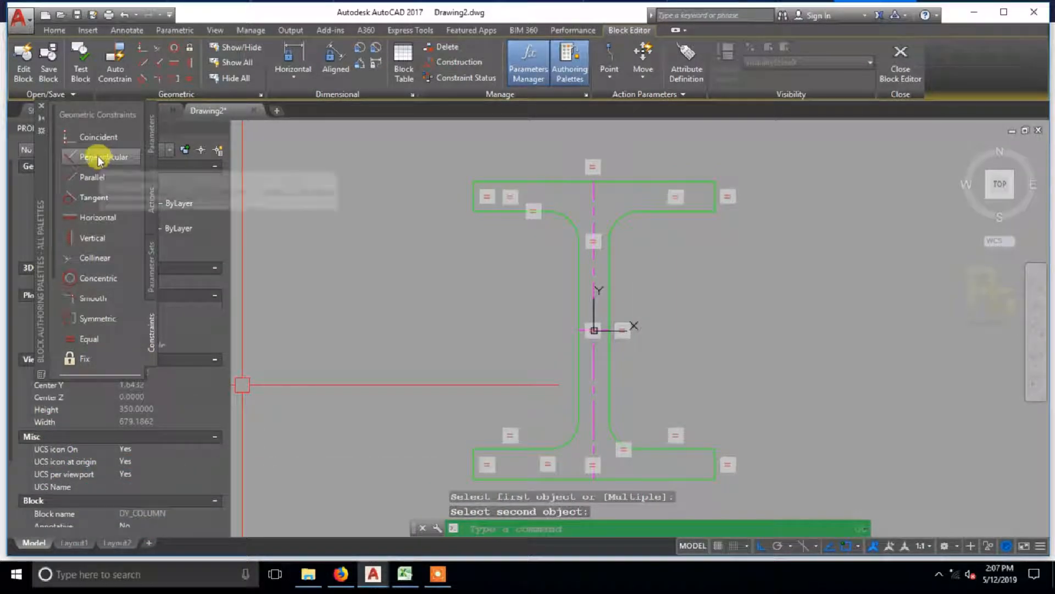
Step: Constrain the short centre line across the web as horizontal and the long centre line as vertical
{"action": "left_click", "coordinate": [98, 217]}
{"action": "scroll", "coordinate": [572, 335], "scroll_direction": "up", "scroll_amount": 6}
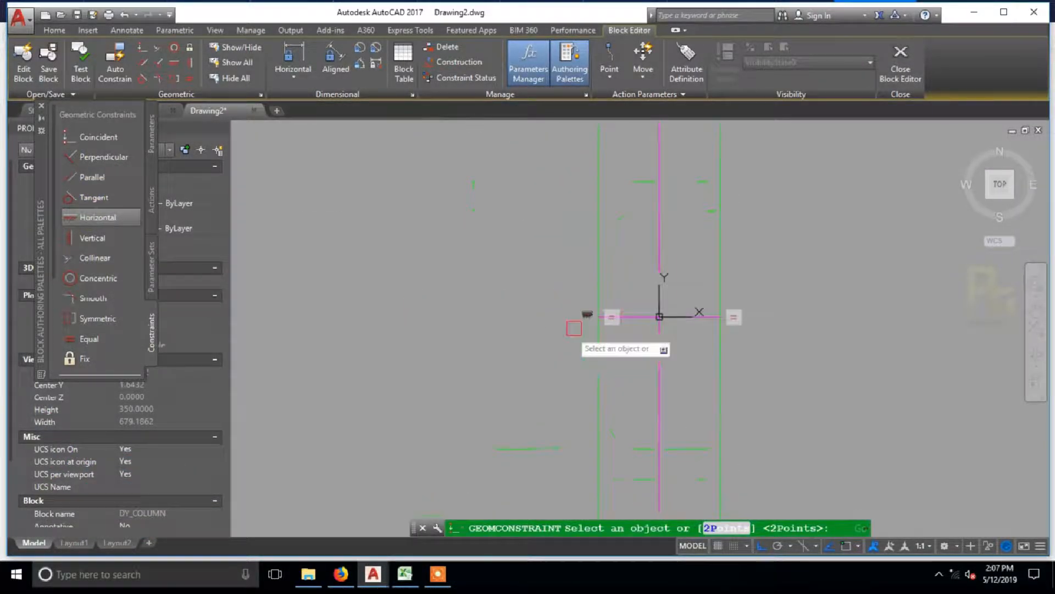
{"action": "left_click", "coordinate": [90, 238]}
{"action": "left_click", "coordinate": [660, 220]}
{"action": "scroll", "coordinate": [650, 229], "scroll_direction": "down", "scroll_amount": 5}
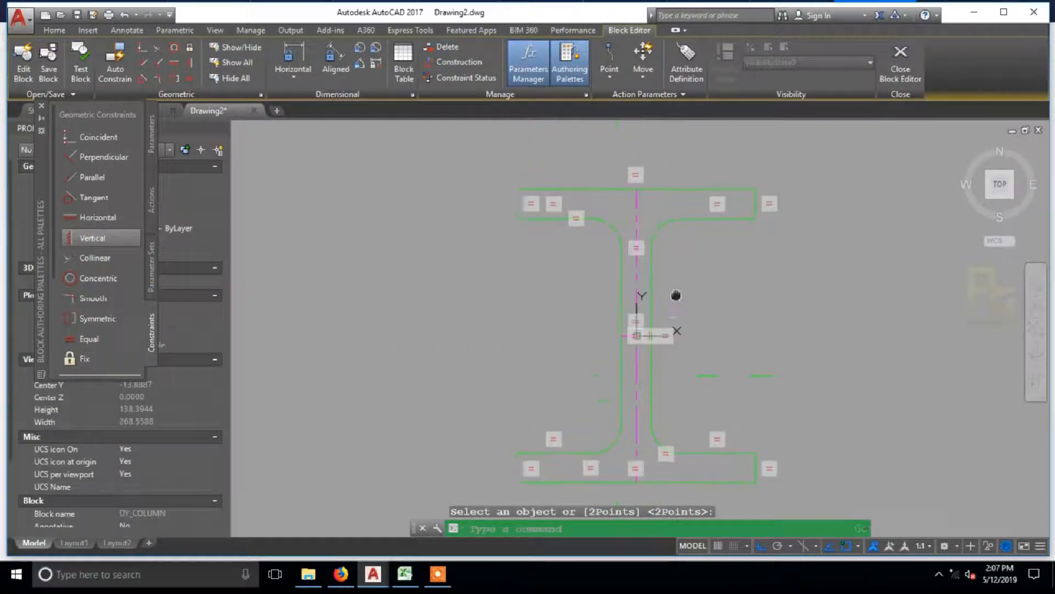
Step: Apply a Parallel constraint between the top flange's two end edges
{"action": "left_click", "coordinate": [80, 177]}
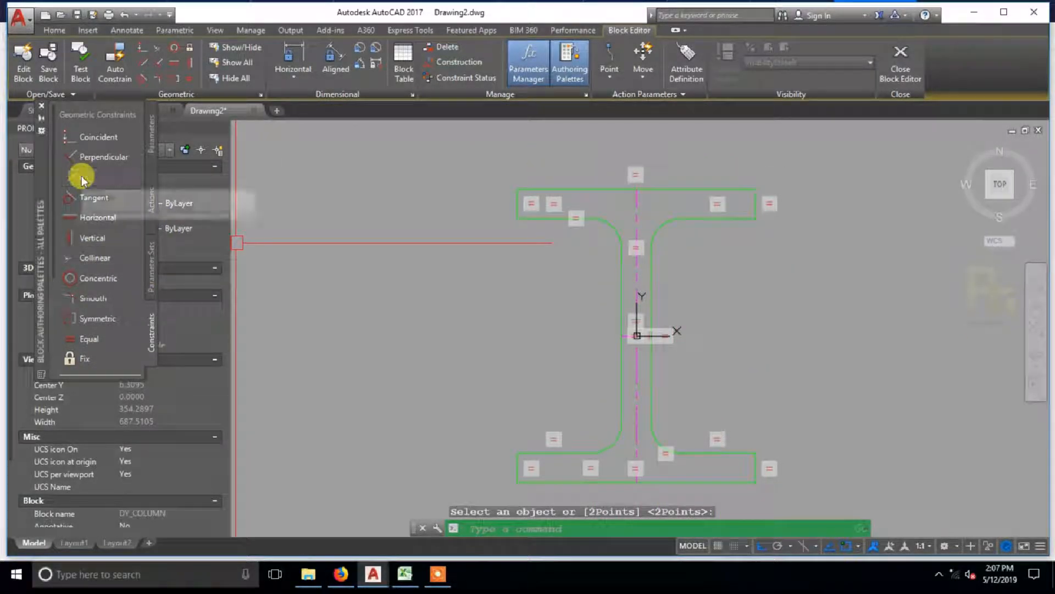
{"action": "scroll", "coordinate": [627, 184], "scroll_direction": "up", "scroll_amount": 3}
{"action": "left_click", "coordinate": [449, 198]}
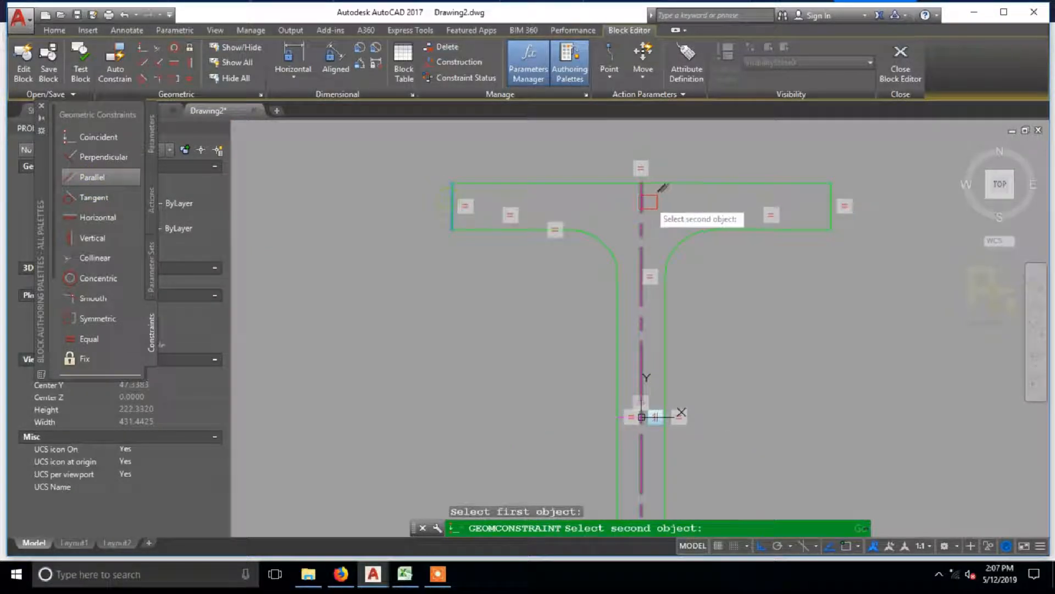
{"action": "left_click", "coordinate": [827, 198]}
Step: Constrain the right end edges of both flanges parallel, and the bottom flange's two end edges parallel
{"action": "key", "text": "space"}
{"action": "left_click", "coordinate": [829, 200]}
{"action": "scroll", "coordinate": [829, 199], "scroll_direction": "down", "scroll_amount": 2}
{"action": "middle_click_drag", "start_coordinate": [811, 251], "coordinate": [785, 205]}
{"action": "scroll", "coordinate": [838, 397], "scroll_direction": "up", "scroll_amount": 2}
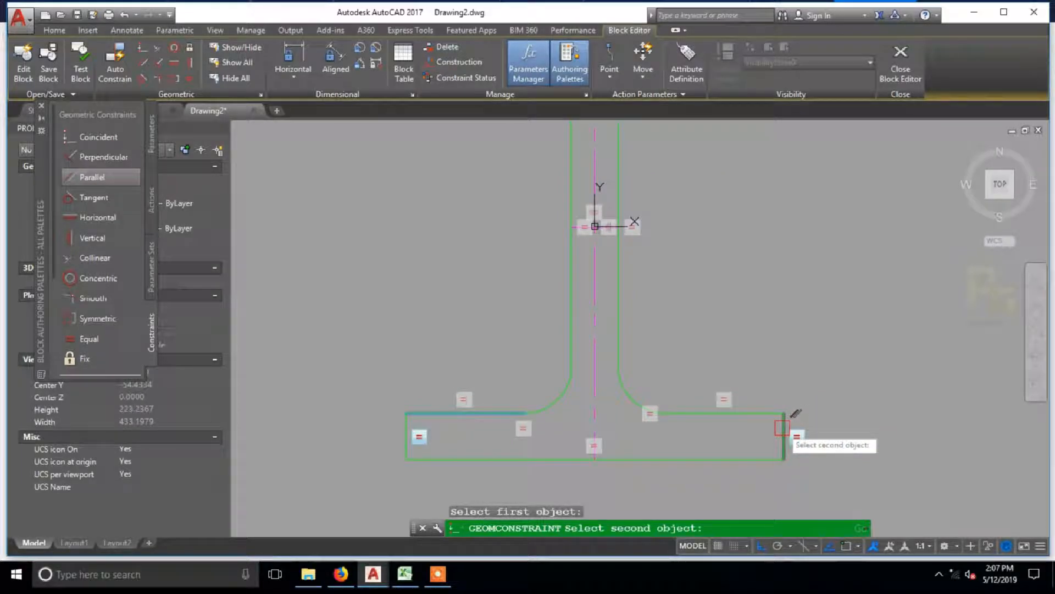
{"action": "left_click", "coordinate": [783, 428]}
{"action": "key", "text": "space"}
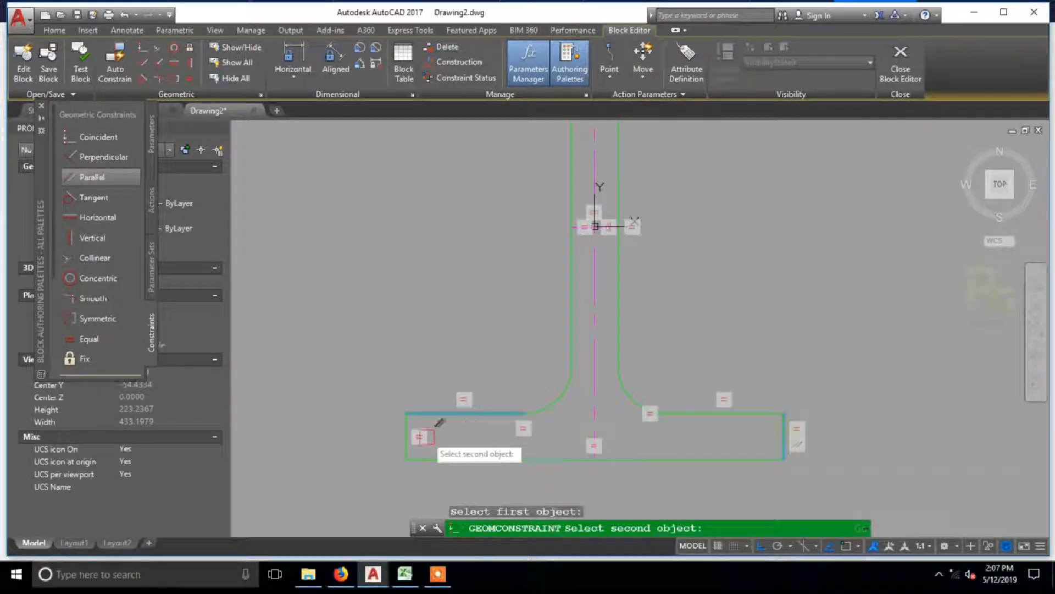
{"action": "left_click", "coordinate": [407, 434]}
{"action": "scroll", "coordinate": [479, 370], "scroll_direction": "down", "scroll_amount": 3}
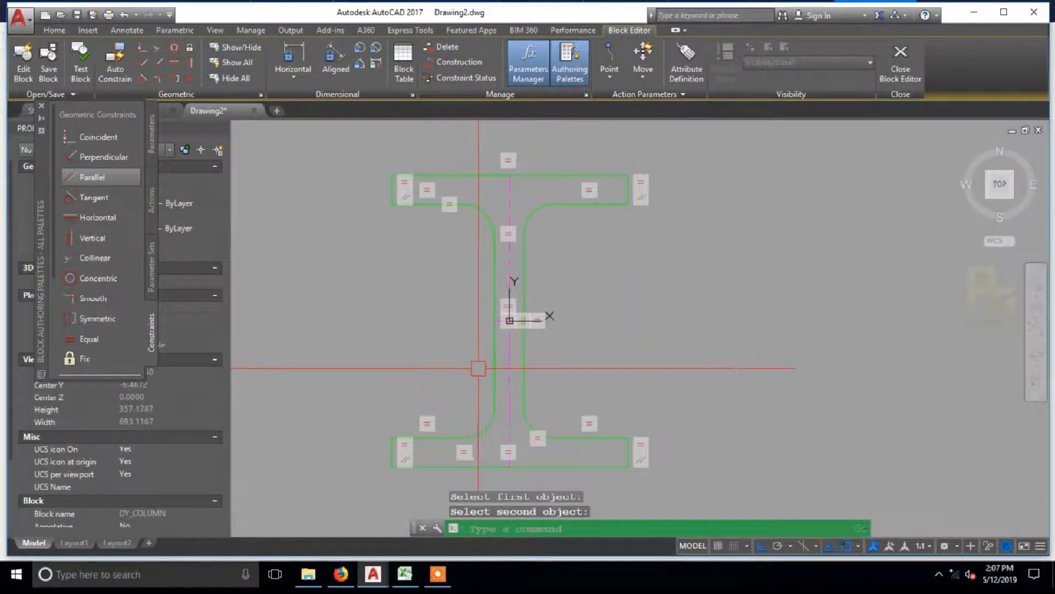
Step: Constrain the two sides of the web parallel, and make the web's right side parallel to the bottom flange's right end edge
{"action": "key", "text": "space"}
{"action": "left_click", "coordinate": [495, 355]}
{"action": "left_click", "coordinate": [525, 360]}
{"action": "key", "text": "space"}
{"action": "left_click", "coordinate": [526, 363]}
{"action": "scroll", "coordinate": [635, 454], "scroll_direction": "up", "scroll_amount": 4}
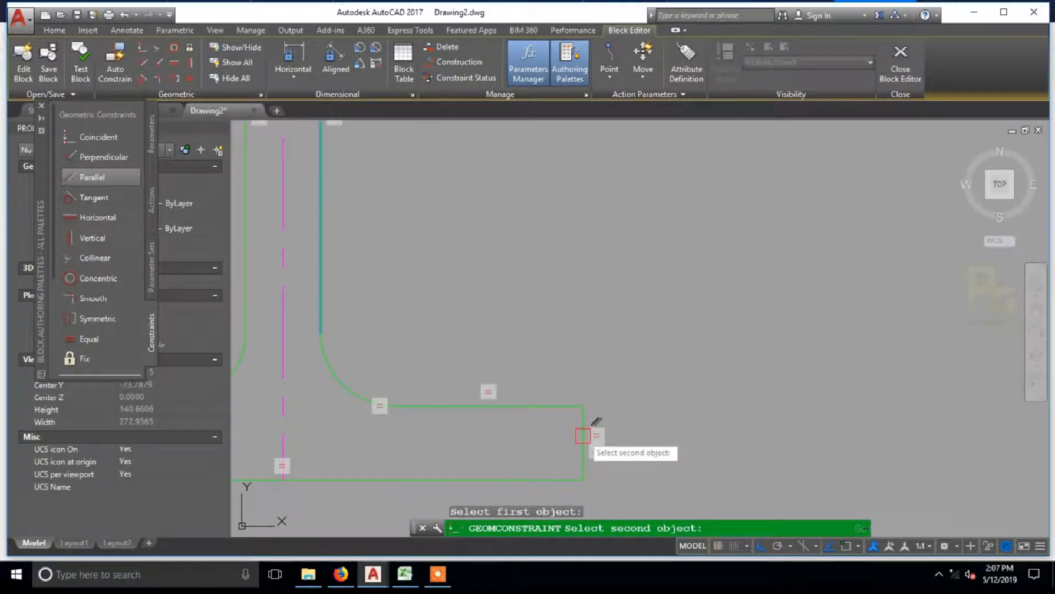
{"action": "left_click", "coordinate": [583, 436]}
{"action": "scroll", "coordinate": [605, 369], "scroll_direction": "down", "scroll_amount": 4}
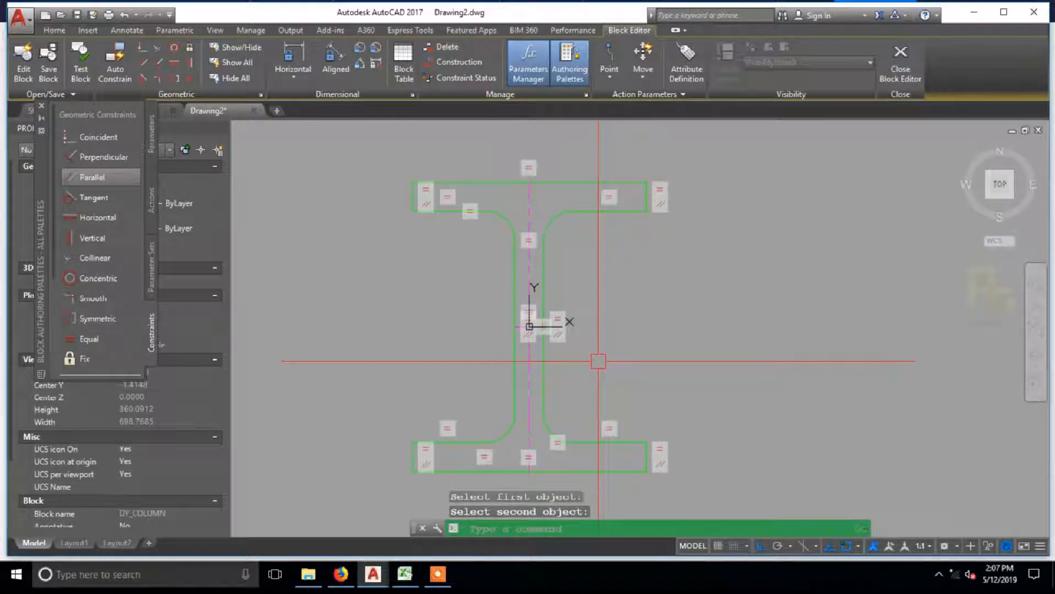
Step: Apply Parallel constraints linking the outer edges of both flanges with their right-hand inner edges
{"action": "key", "text": "space"}
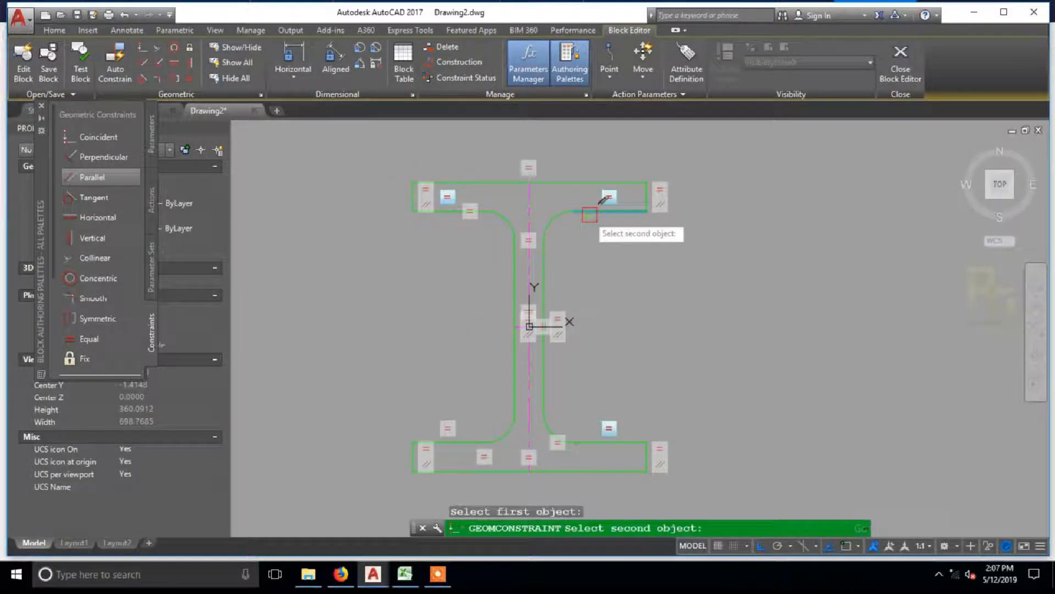
{"action": "left_click", "coordinate": [586, 182]}
{"action": "key", "text": "space"}
{"action": "left_click", "coordinate": [623, 214]}
{"action": "left_click", "coordinate": [620, 446]}
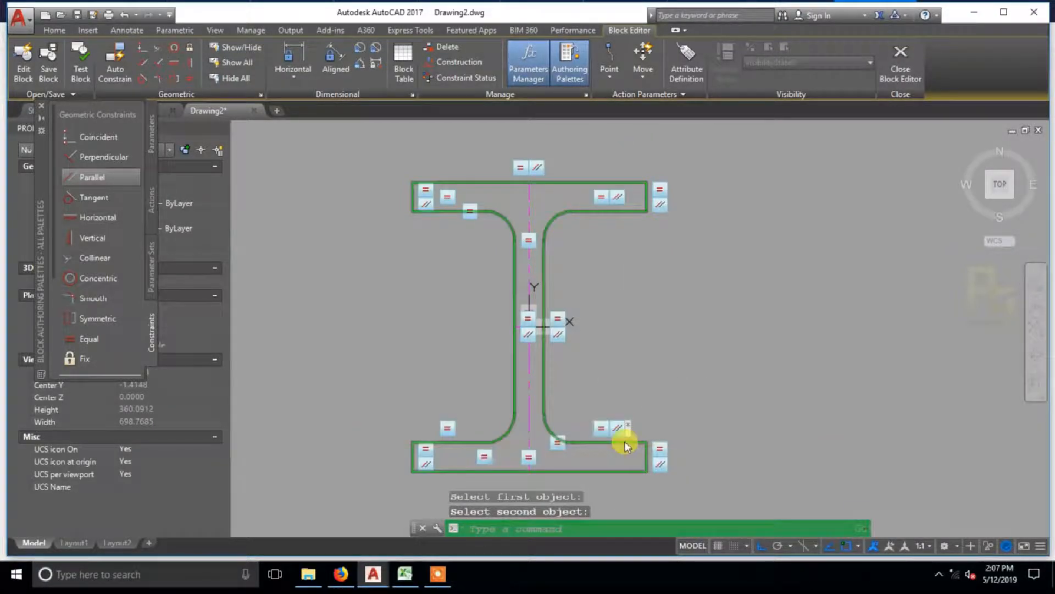
{"action": "key", "text": "space"}
{"action": "left_click", "coordinate": [621, 444]}
{"action": "left_click", "coordinate": [620, 471]}
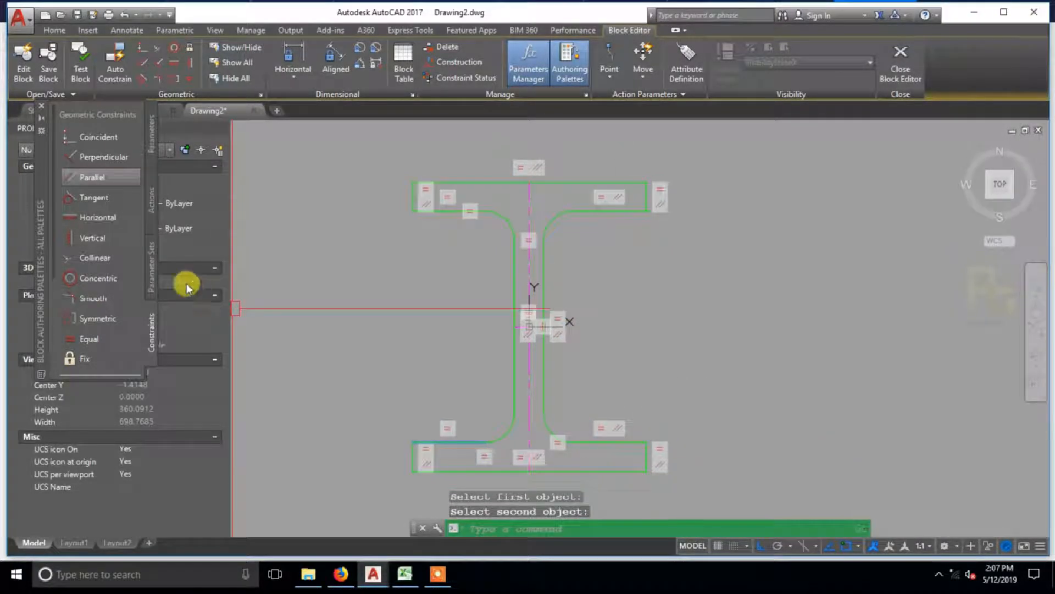
Step: Apply a Collinear constraint to the top flange's two inner edges on either side of the web
{"action": "left_click", "coordinate": [94, 257]}
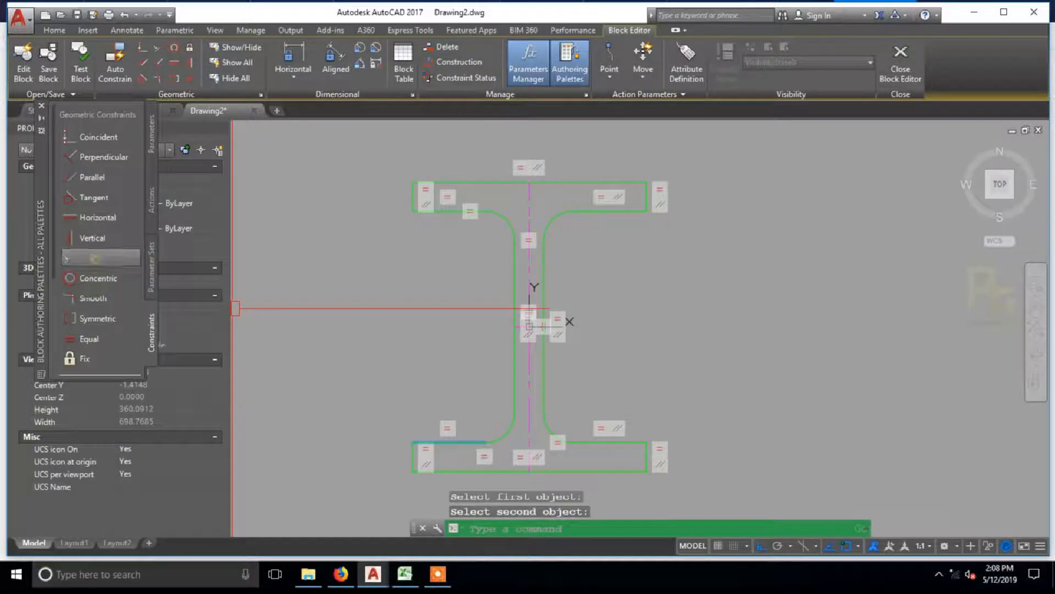
{"action": "left_click", "coordinate": [603, 213]}
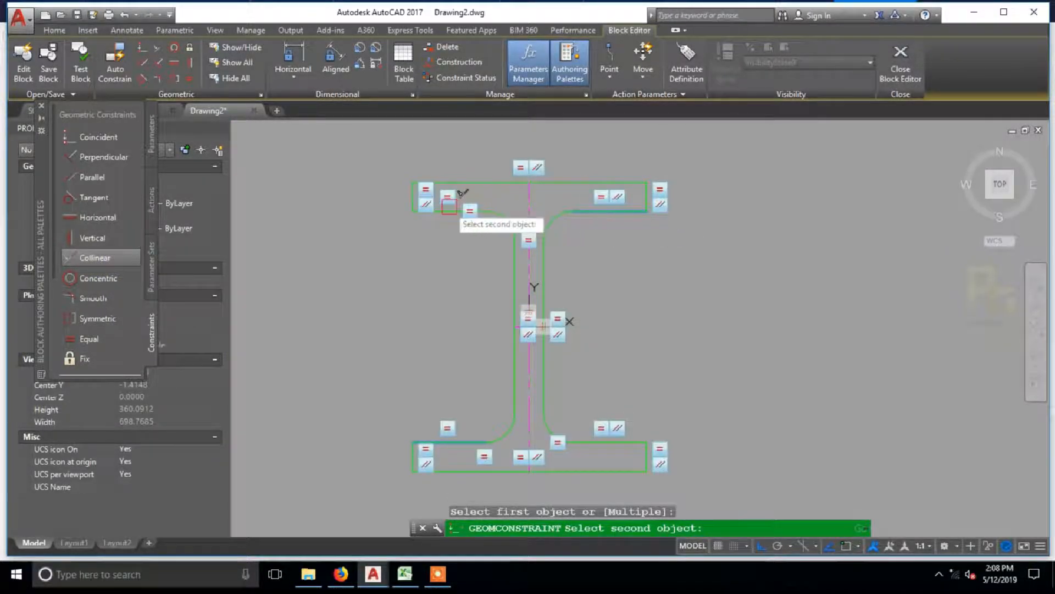
{"action": "left_click", "coordinate": [445, 213]}
{"action": "scroll", "coordinate": [459, 217], "scroll_direction": "up", "scroll_amount": 2}
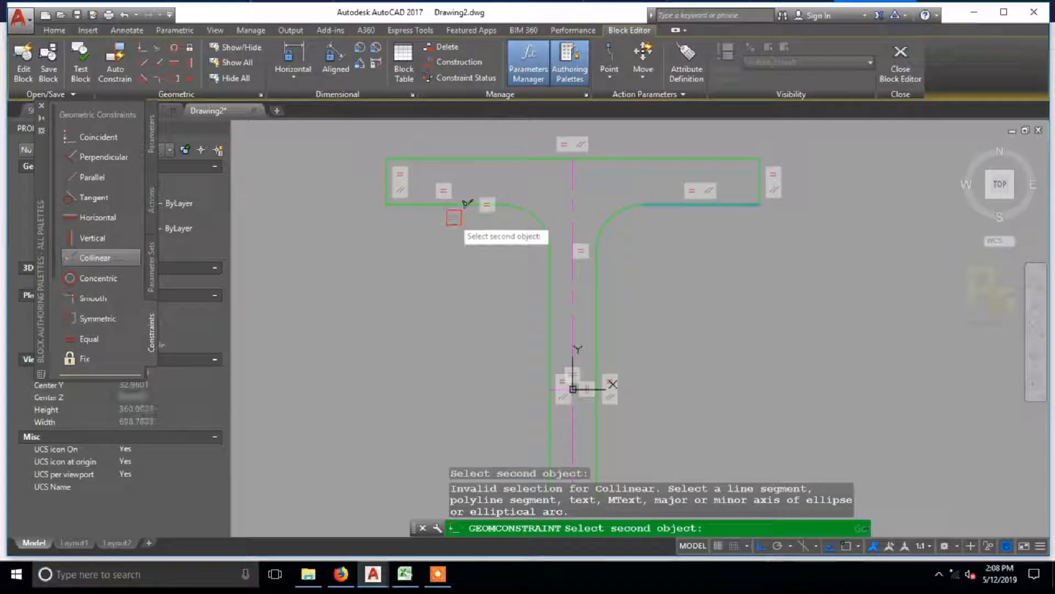
{"action": "left_click", "coordinate": [461, 204]}
{"action": "scroll", "coordinate": [465, 275], "scroll_direction": "down", "scroll_amount": 2}
{"action": "middle_click_drag", "start_coordinate": [466, 308], "coordinate": [453, 165]}
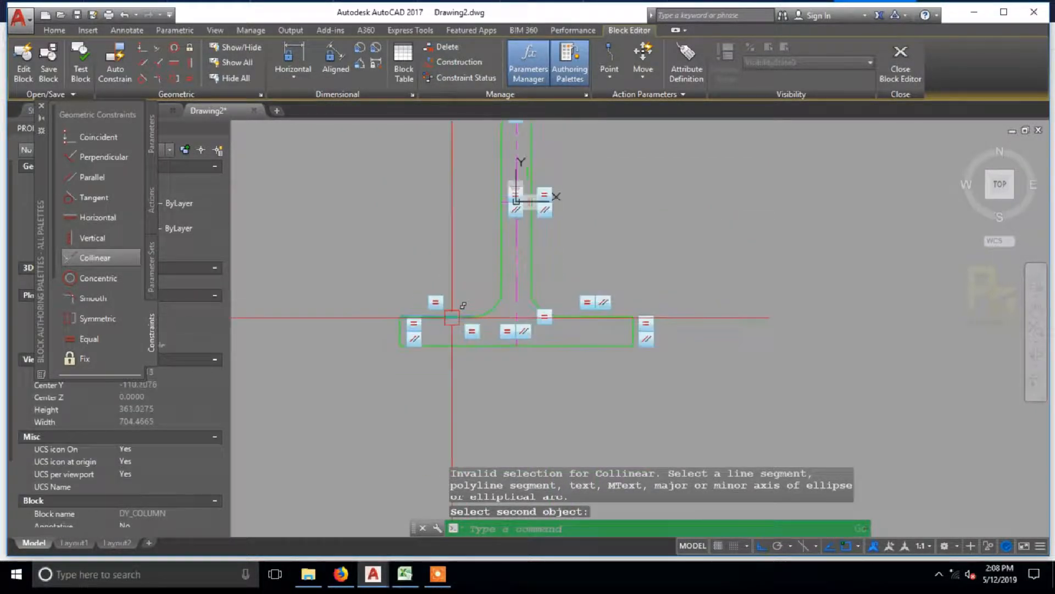
Step: Apply a Collinear constraint to the bottom flange's two inner edges on either side of the web
{"action": "scroll", "coordinate": [445, 318], "scroll_direction": "up", "scroll_amount": 6}
{"action": "scroll", "coordinate": [463, 301], "scroll_direction": "down", "scroll_amount": 4}
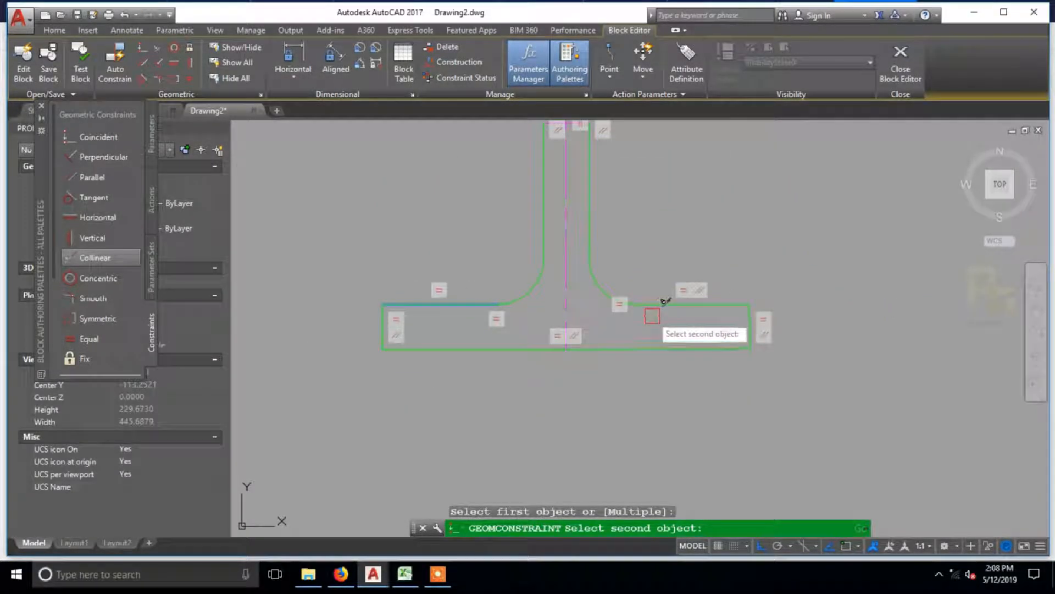
{"action": "left_click", "coordinate": [677, 310]}
{"action": "middle_click_drag", "start_coordinate": [650, 337], "coordinate": [675, 420]}
Step: Turn off the display of Equal constraint bars in the geometric constraint settings
{"action": "left_click", "coordinate": [259, 95]}
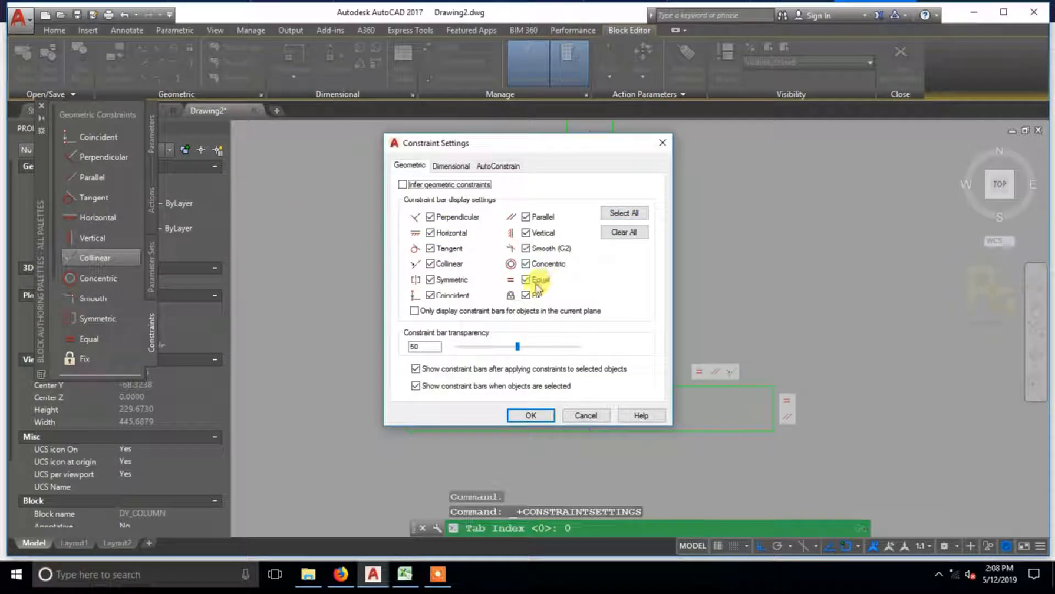
{"action": "left_click", "coordinate": [537, 415]}
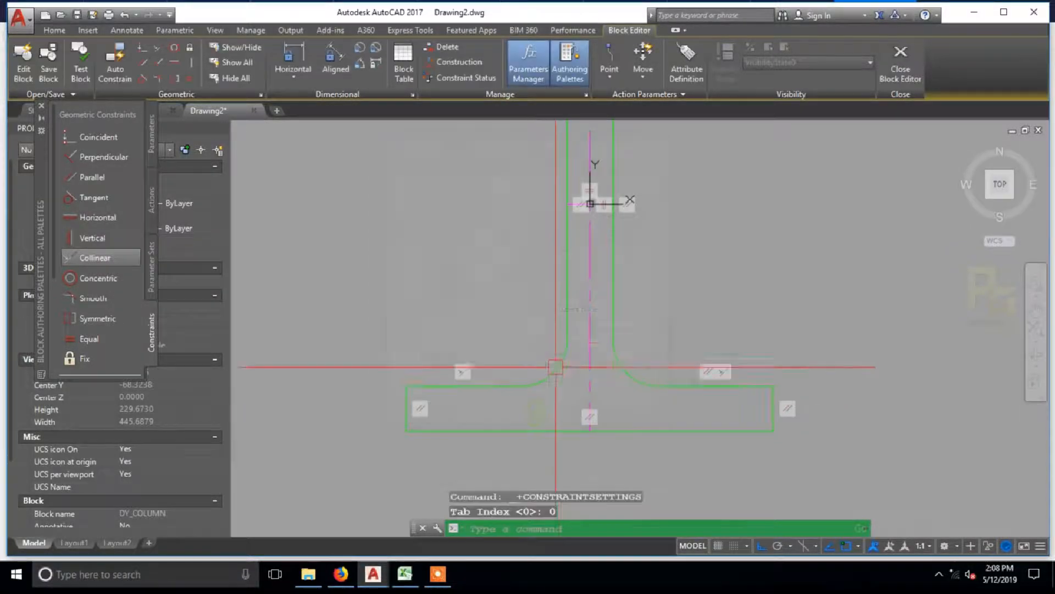
{"action": "scroll", "coordinate": [642, 299], "scroll_direction": "down", "scroll_amount": 3}
{"action": "scroll", "coordinate": [649, 291], "scroll_direction": "up", "scroll_amount": 2}
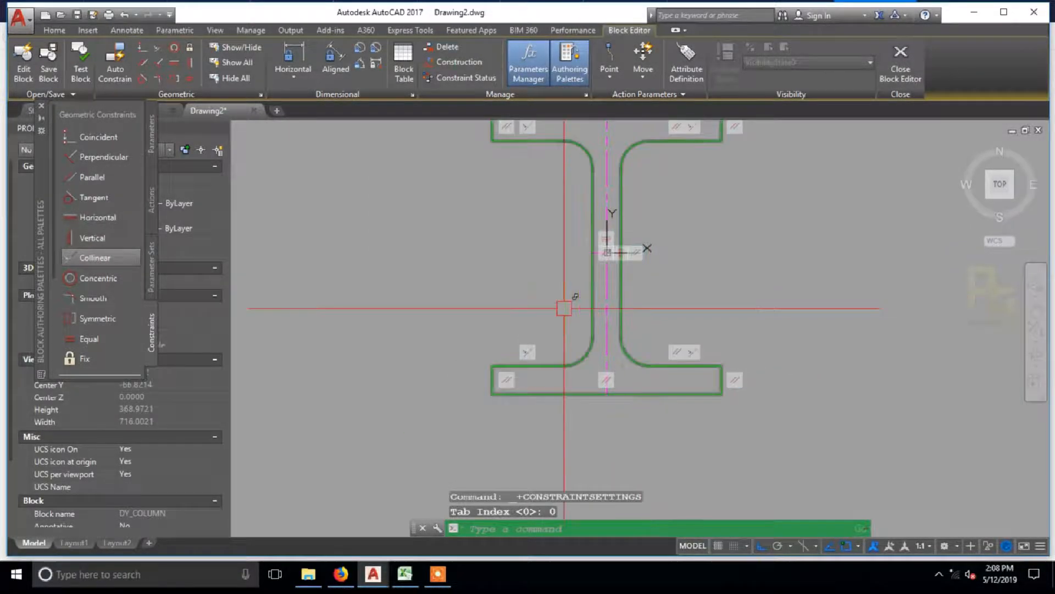
{"action": "middle_click_drag", "start_coordinate": [588, 306], "coordinate": [584, 338]}
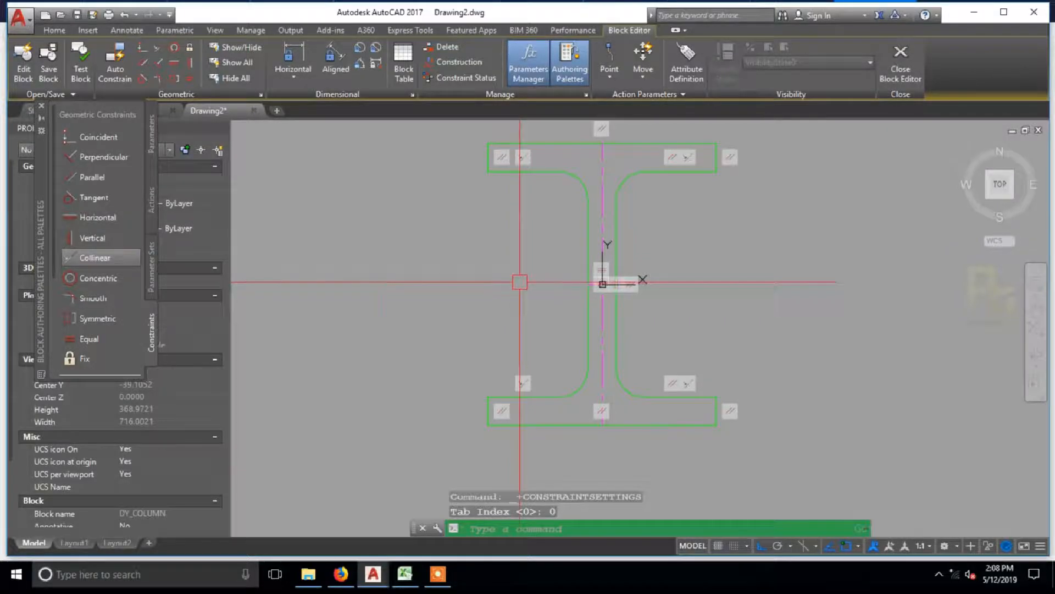
Step: Make the bottom flange's left and right end edges symmetric about the vertical centreline
{"action": "left_click", "coordinate": [94, 319]}
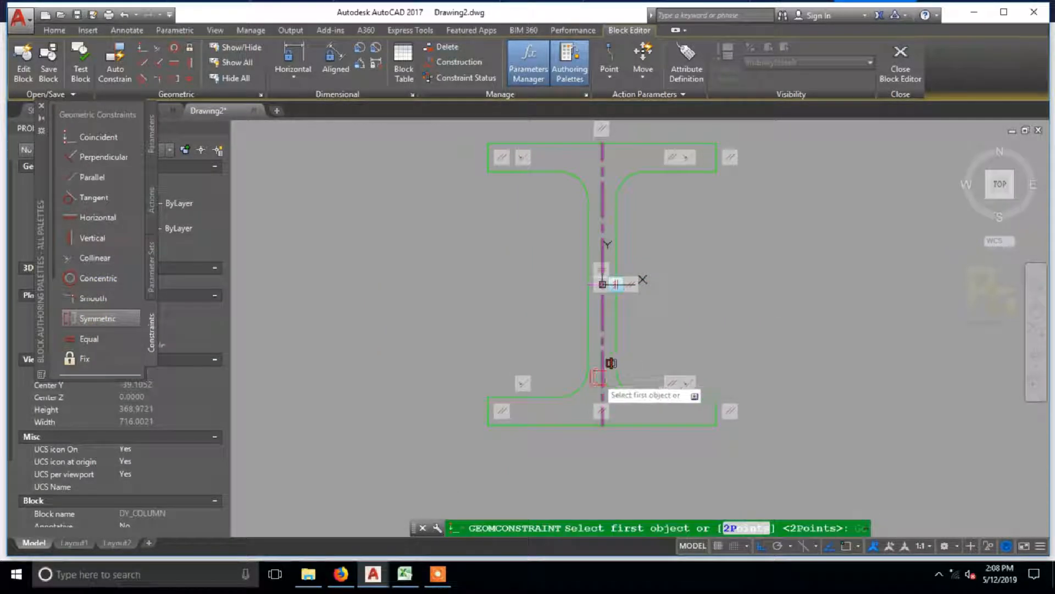
{"action": "scroll", "coordinate": [495, 404], "scroll_direction": "up", "scroll_amount": 3}
{"action": "left_click", "coordinate": [478, 398]}
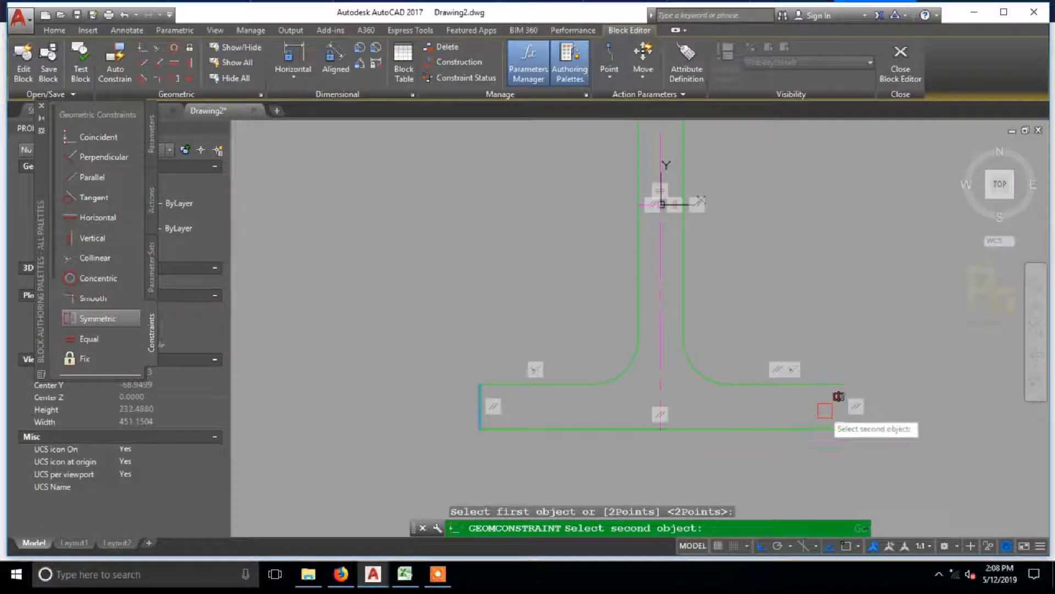
{"action": "left_click", "coordinate": [842, 403]}
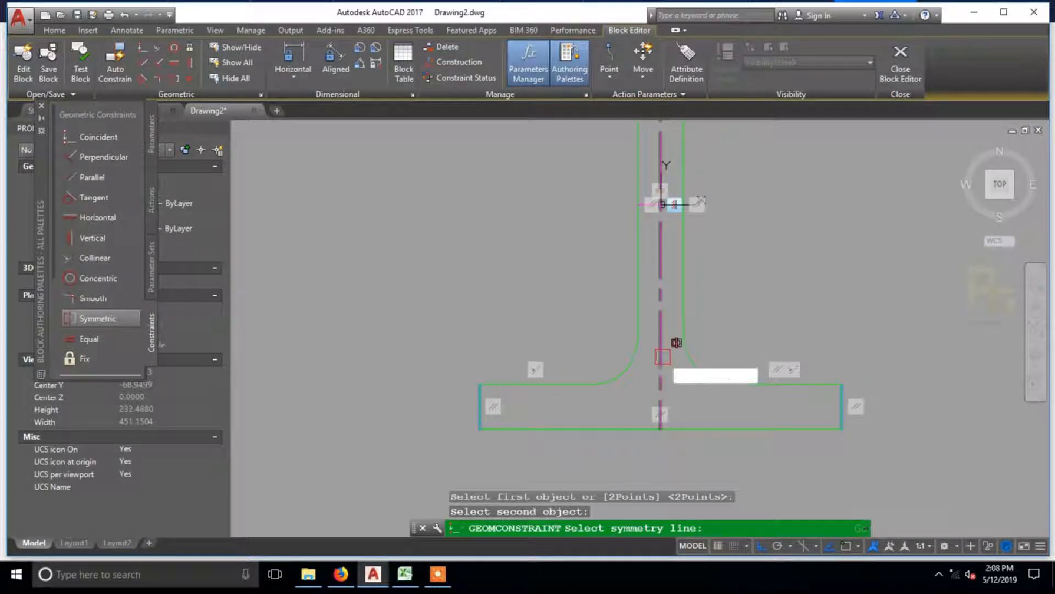
{"action": "left_click", "coordinate": [663, 358]}
Step: Make the outer edges of the top and bottom flanges symmetric about the horizontal centreline
{"action": "middle_click_drag", "start_coordinate": [725, 132], "coordinate": [726, 280]}
{"action": "key", "text": "Return"}
{"action": "left_click", "coordinate": [740, 158]}
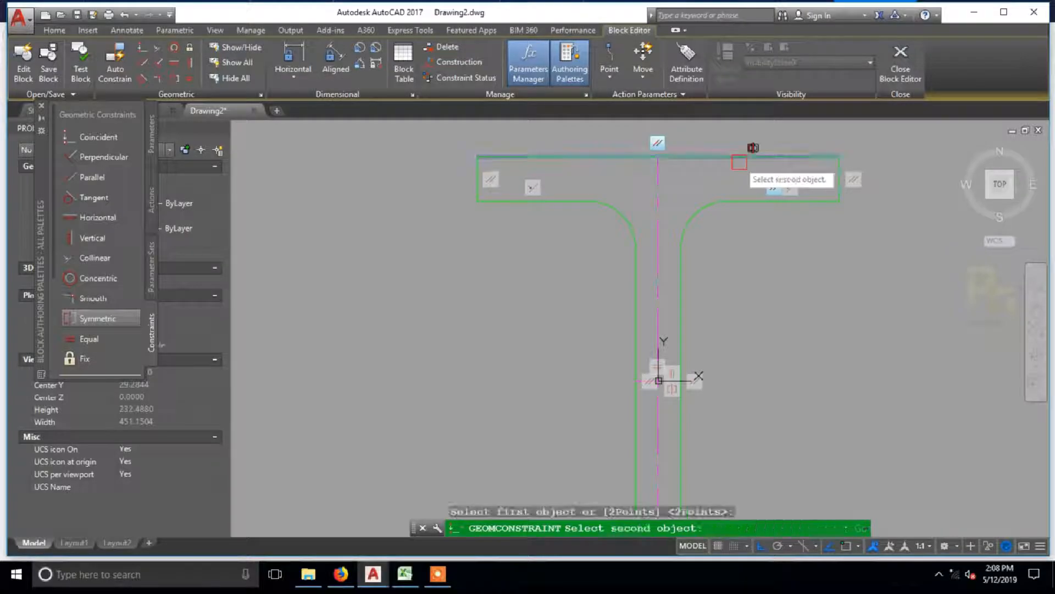
{"action": "scroll", "coordinate": [748, 192], "scroll_direction": "down", "scroll_amount": 2}
{"action": "left_click", "coordinate": [754, 407]}
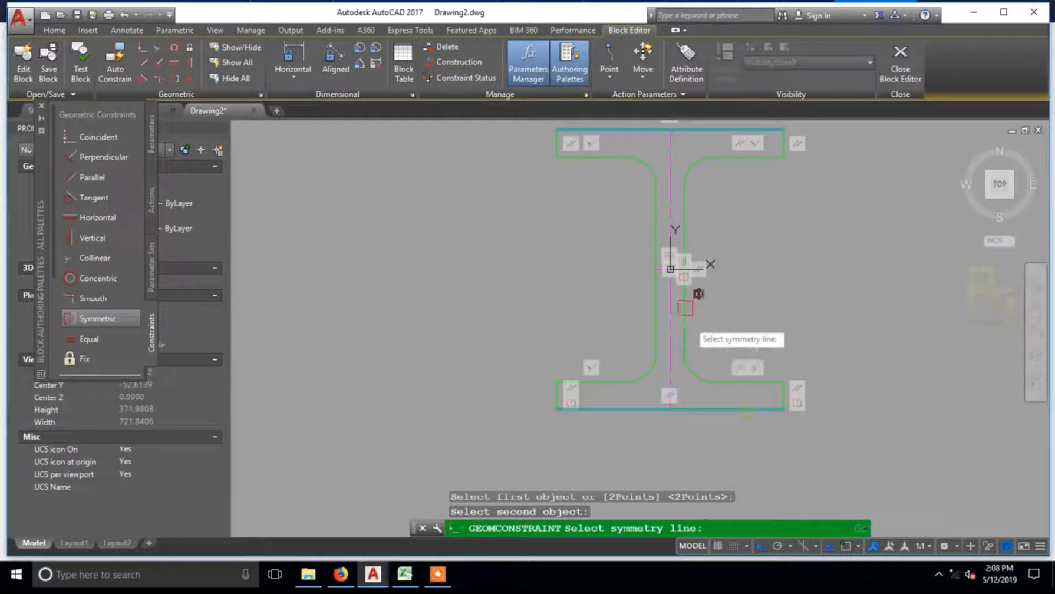
{"action": "scroll", "coordinate": [679, 268], "scroll_direction": "up", "scroll_amount": 10}
{"action": "left_click", "coordinate": [687, 282]}
{"action": "scroll", "coordinate": [684, 339], "scroll_direction": "down", "scroll_amount": 8}
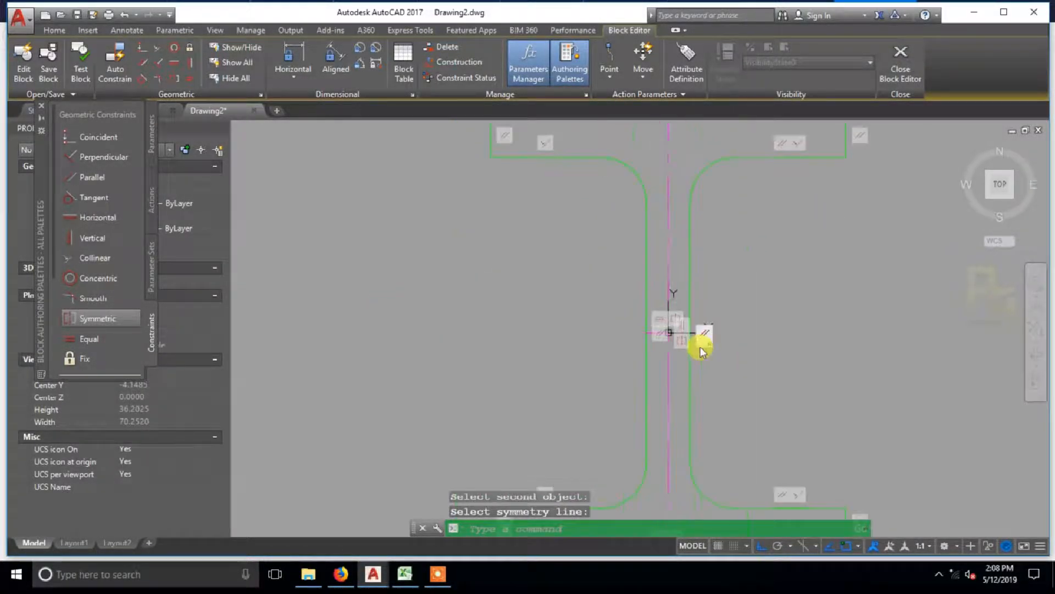
Step: Apply a Collinear constraint to the left end edges of the top and bottom flanges
{"action": "scroll", "coordinate": [702, 353], "scroll_direction": "down", "scroll_amount": 2}
{"action": "scroll", "coordinate": [752, 304], "scroll_direction": "up", "scroll_amount": 2}
{"action": "scroll", "coordinate": [542, 299], "scroll_direction": "down", "scroll_amount": 2}
{"action": "middle_click_drag", "start_coordinate": [514, 300], "coordinate": [559, 298]}
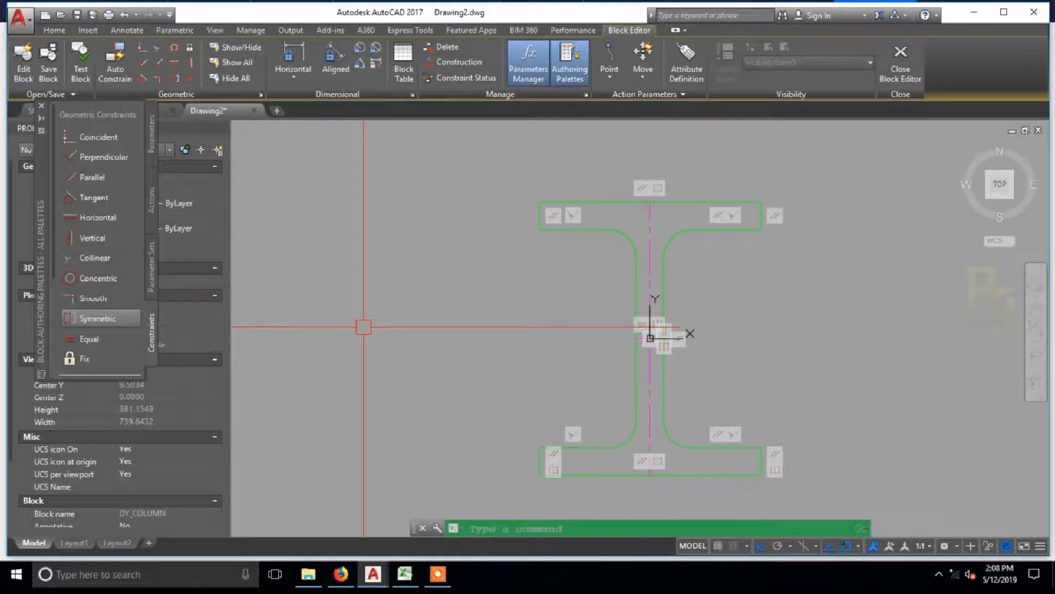
{"action": "middle_click_drag", "start_coordinate": [364, 328], "coordinate": [292, 310]}
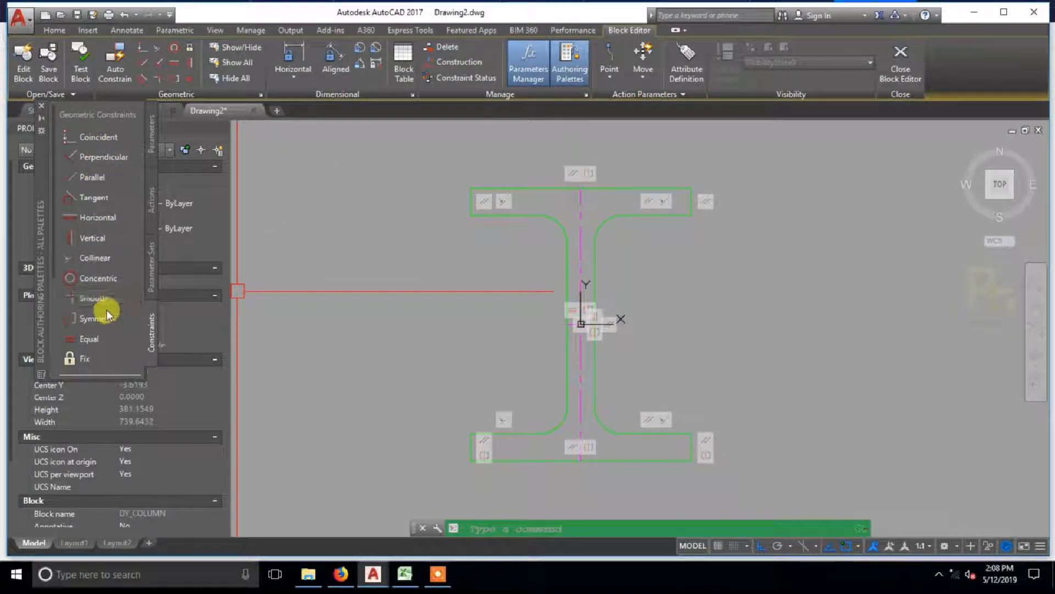
{"action": "left_click", "coordinate": [93, 262]}
{"action": "scroll", "coordinate": [460, 199], "scroll_direction": "up", "scroll_amount": 2}
{"action": "left_click", "coordinate": [473, 204]}
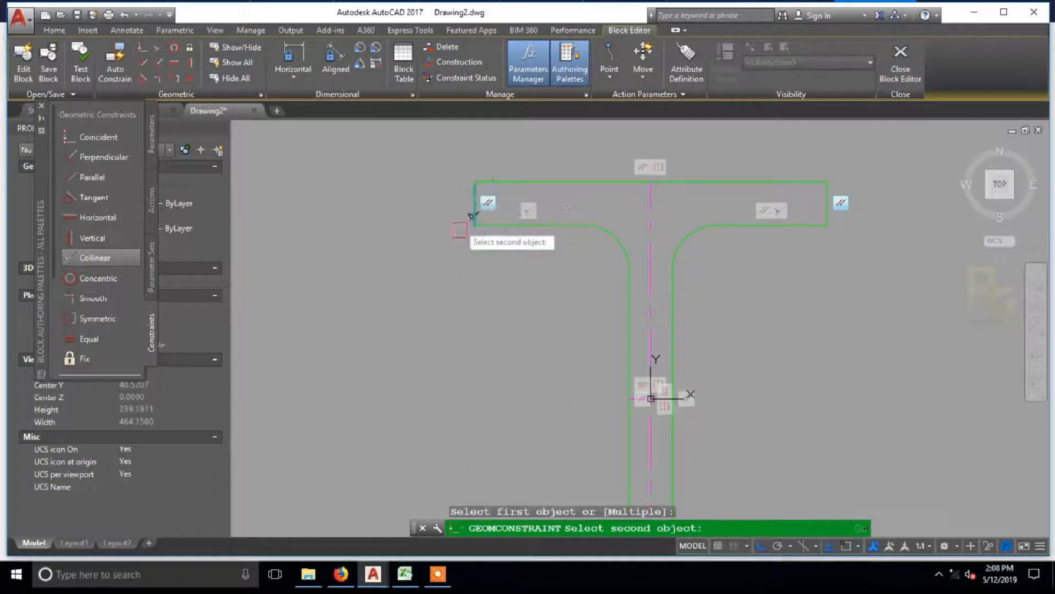
{"action": "scroll", "coordinate": [463, 204], "scroll_direction": "down", "scroll_amount": 2}
{"action": "middle_click_drag", "start_coordinate": [457, 294], "coordinate": [442, 197]}
{"action": "scroll", "coordinate": [452, 362], "scroll_direction": "up", "scroll_amount": 3}
{"action": "left_click", "coordinate": [465, 353]}
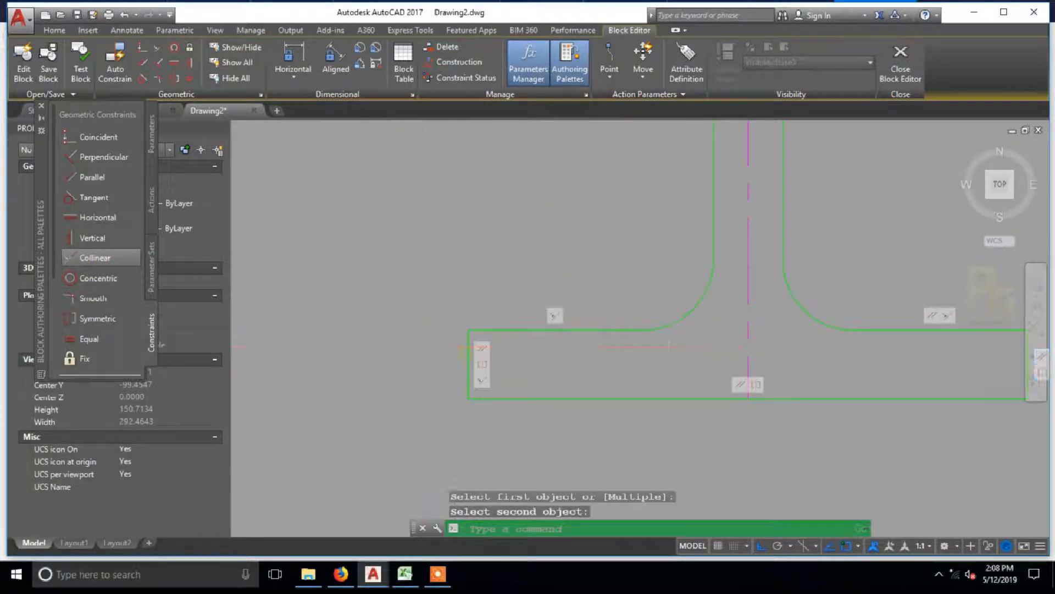
Step: Try to make the right end edges of the bottom and top flanges collinear
{"action": "scroll", "coordinate": [414, 354], "scroll_direction": "down", "scroll_amount": 3}
{"action": "scroll", "coordinate": [631, 360], "scroll_direction": "up", "scroll_amount": 3}
{"action": "key", "text": "Return"}
{"action": "left_click", "coordinate": [618, 334]}
{"action": "scroll", "coordinate": [618, 334], "scroll_direction": "down", "scroll_amount": 3}
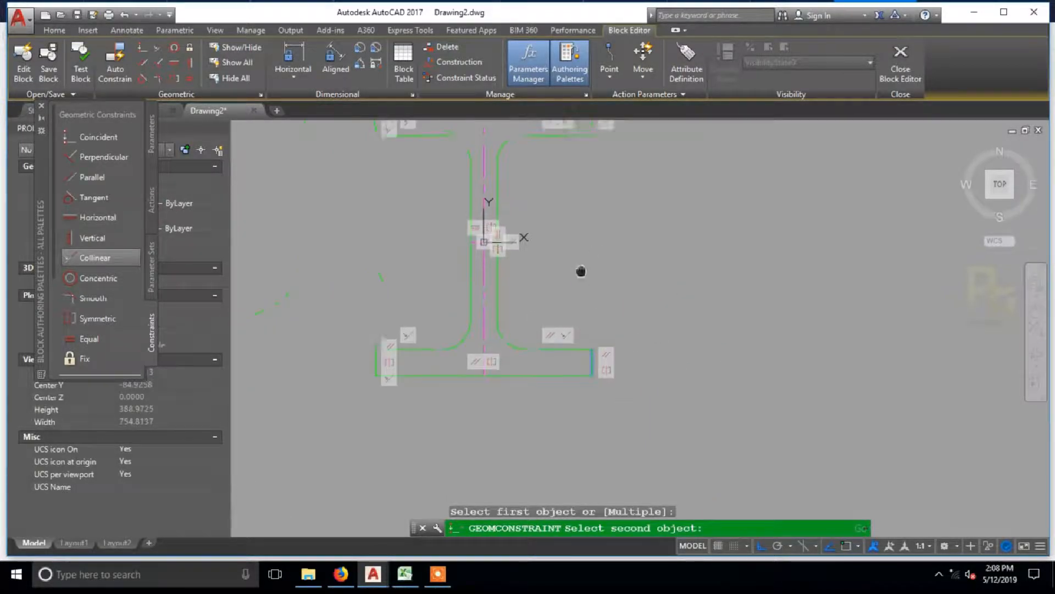
{"action": "left_click", "coordinate": [586, 212]}
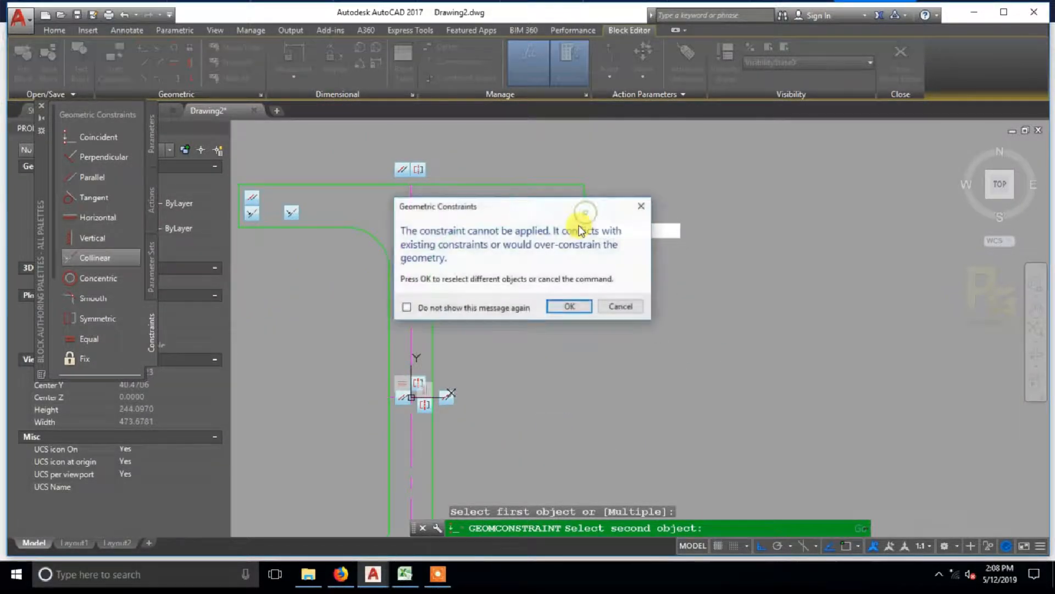
{"action": "left_click", "coordinate": [624, 307]}
Step: Test the constraints by stretching the top flange's left end edge outward, and undo the stretch
{"action": "scroll", "coordinate": [622, 318], "scroll_direction": "down", "scroll_amount": 3}
{"action": "scroll", "coordinate": [695, 289], "scroll_direction": "up", "scroll_amount": 2}
{"action": "middle_click_drag", "start_coordinate": [651, 298], "coordinate": [676, 292]}
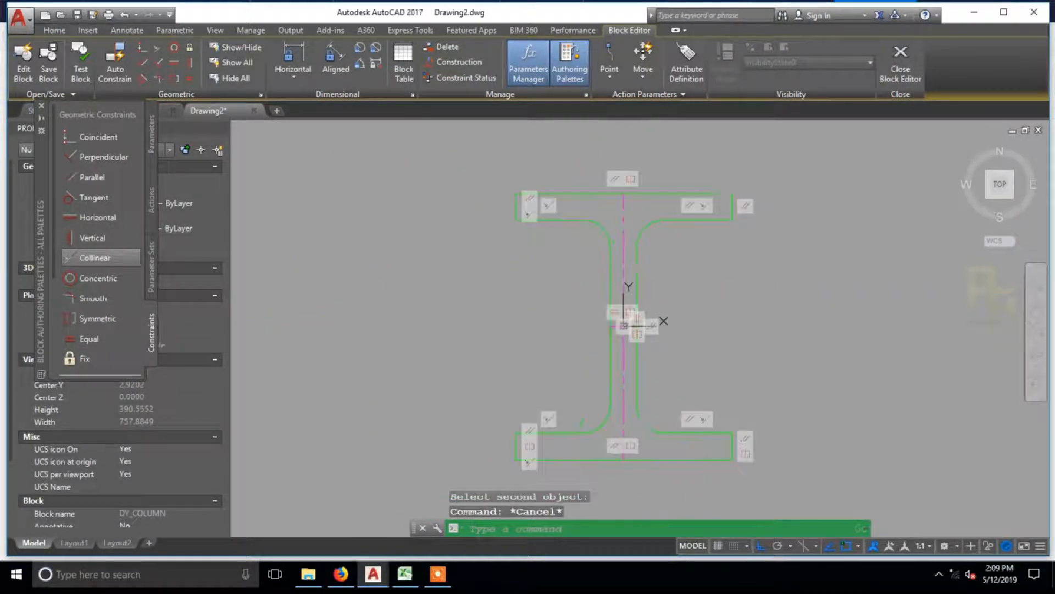
{"action": "left_click", "coordinate": [615, 216]}
{"action": "left_click", "coordinate": [515, 206]}
{"action": "mouse_move", "coordinate": [466, 206]}
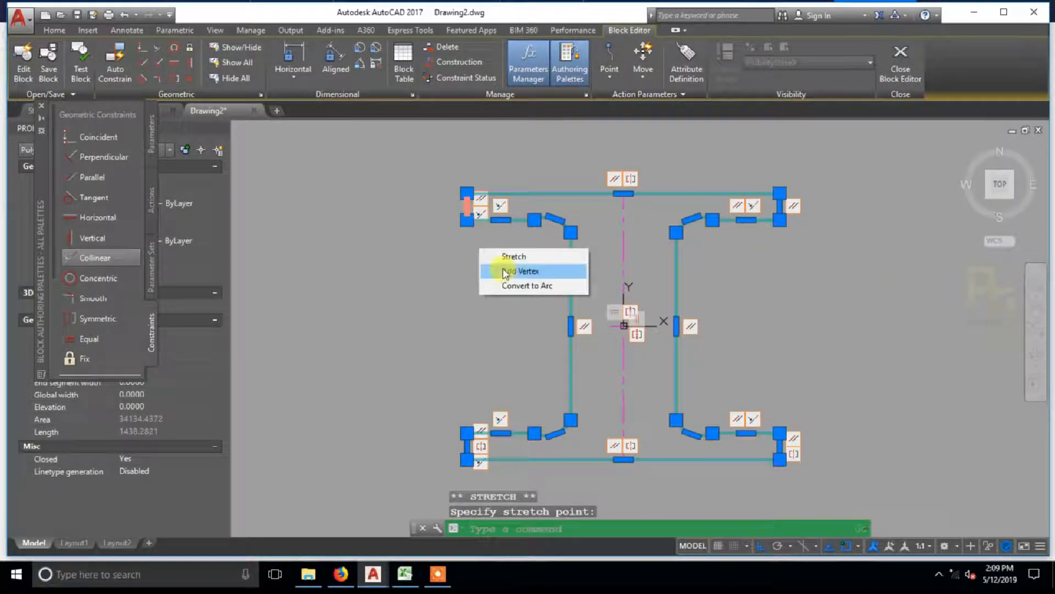
{"action": "key", "text": "Escape"}
{"action": "key", "text": "Escape"}
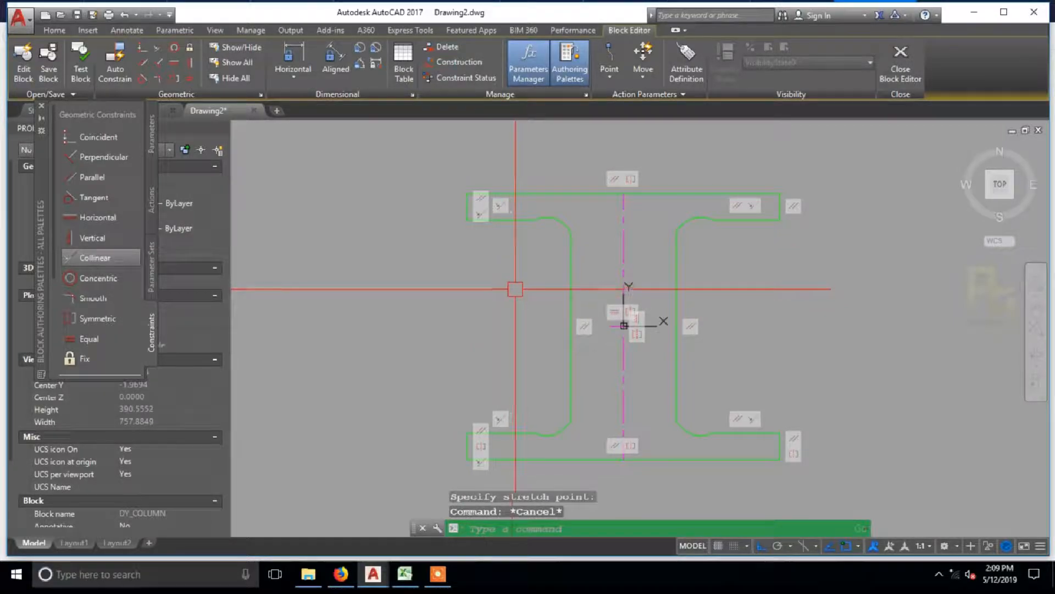
{"action": "key", "text": "ctrl+z"}
Step: Test-stretch the web's left side outward to check its symmetry, and undo the change
{"action": "left_click", "coordinate": [612, 332]}
{"action": "left_click", "coordinate": [609, 328]}
{"action": "scroll", "coordinate": [596, 324], "scroll_direction": "up", "scroll_amount": 5}
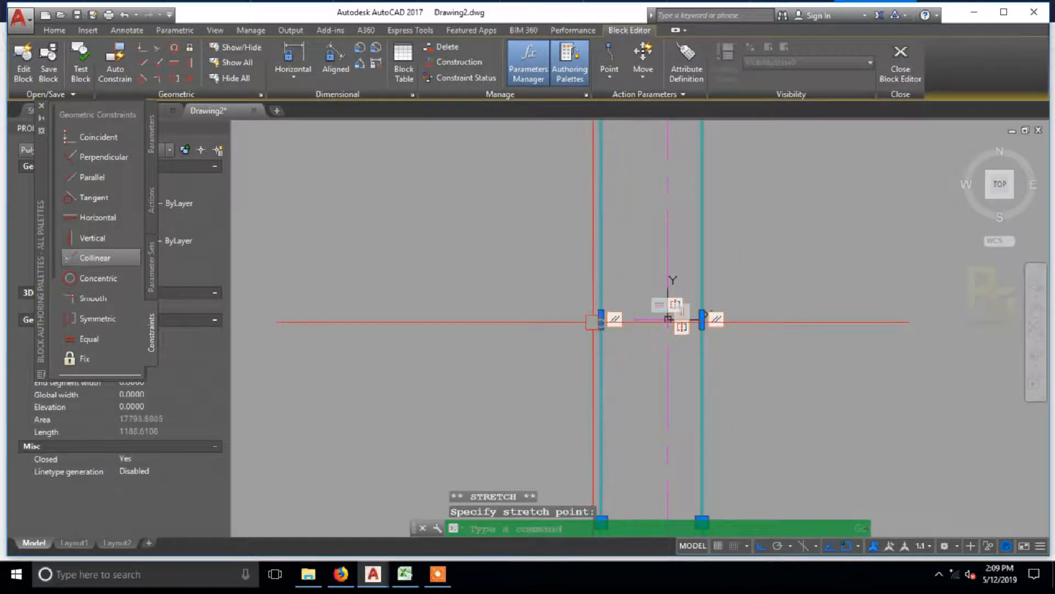
{"action": "scroll", "coordinate": [593, 322], "scroll_direction": "down", "scroll_amount": 5}
{"action": "key", "text": "Escape"}
{"action": "key", "text": "ctrl+z"}
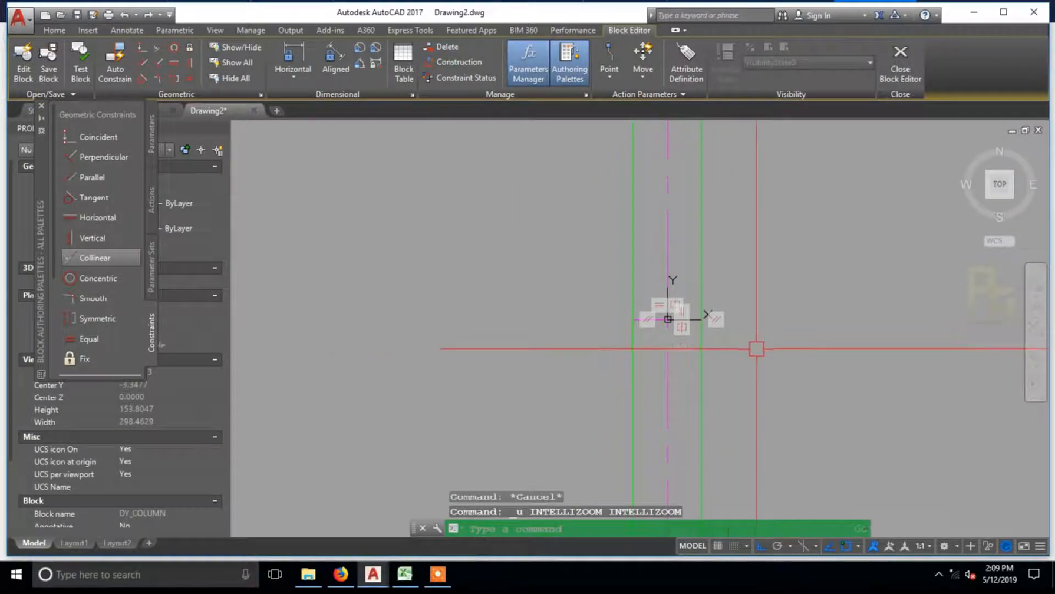
{"action": "scroll", "coordinate": [601, 302], "scroll_direction": "down", "scroll_amount": 2}
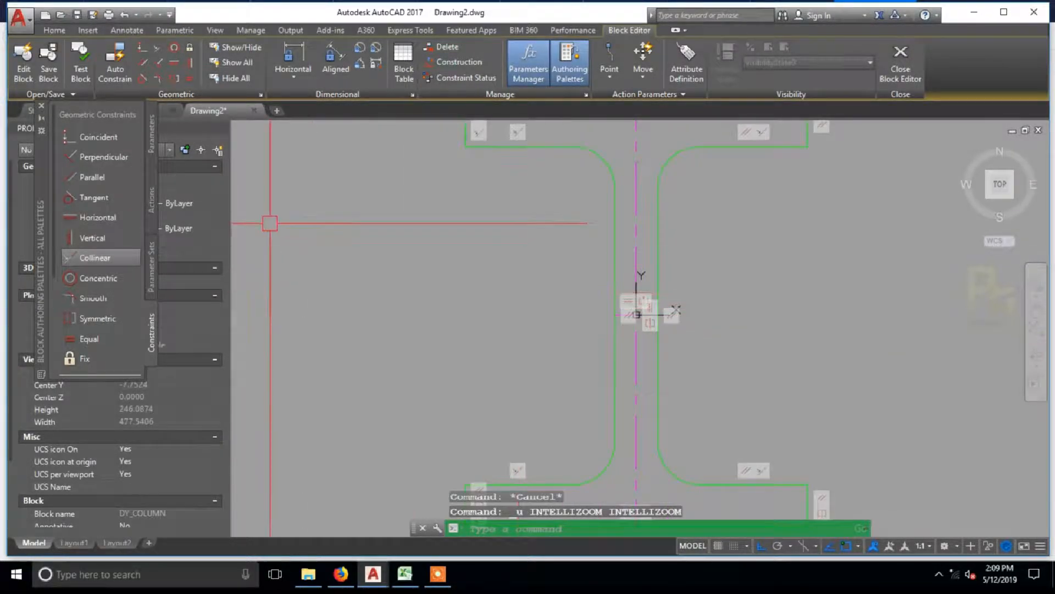
Step: Make the web's left and right sides symmetric about the vertical centreline
{"action": "left_click", "coordinate": [103, 317]}
{"action": "left_click", "coordinate": [615, 222]}
{"action": "left_click", "coordinate": [658, 225]}
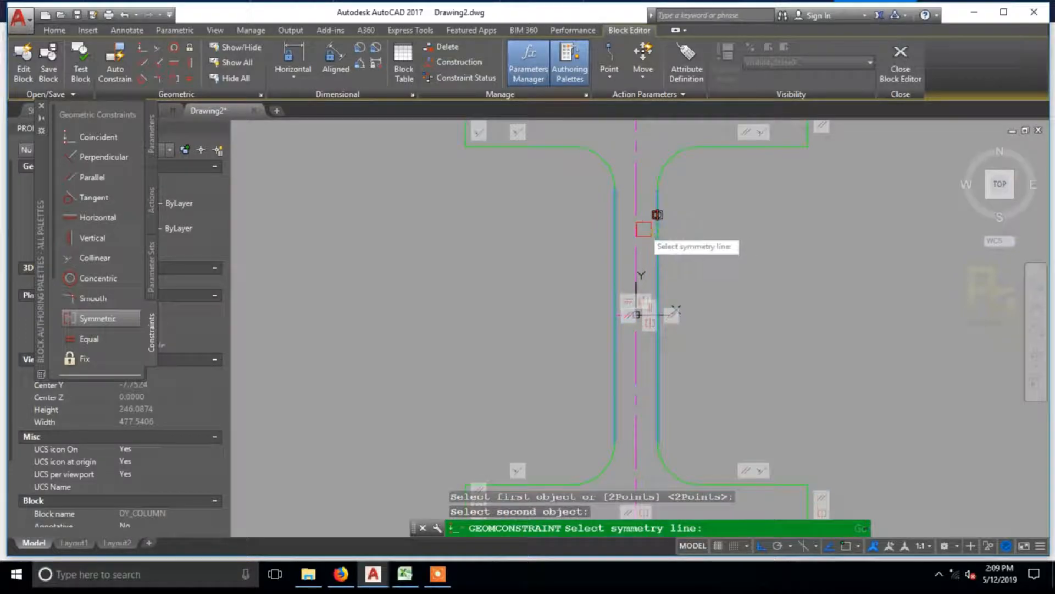
{"action": "left_click", "coordinate": [636, 314]}
Step: Clear all constraint types in the constraint bar display settings to hide every constraint bar
{"action": "left_click", "coordinate": [648, 239]}
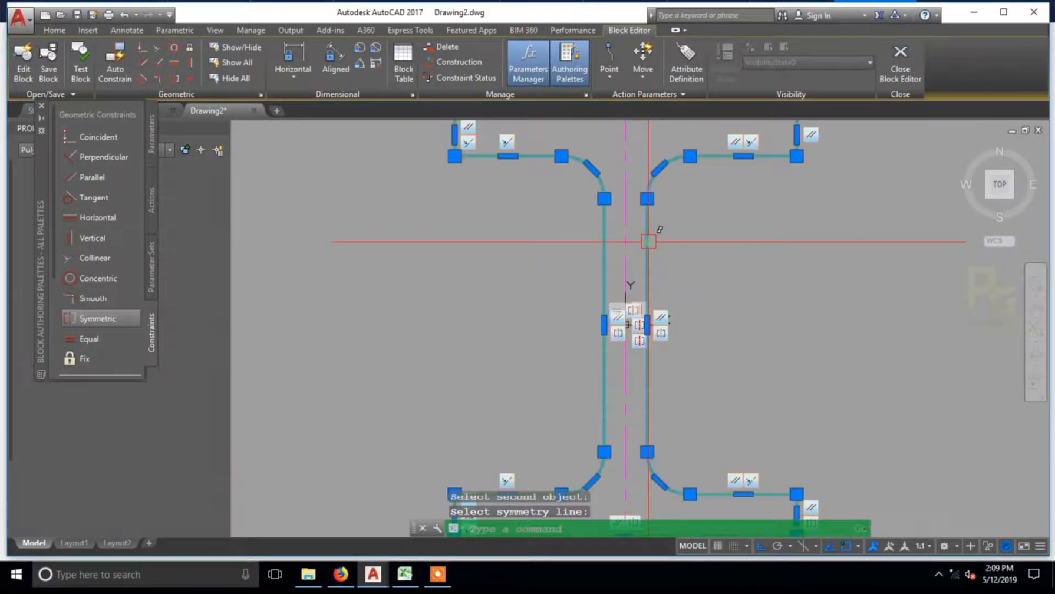
{"action": "key", "text": "Escape"}
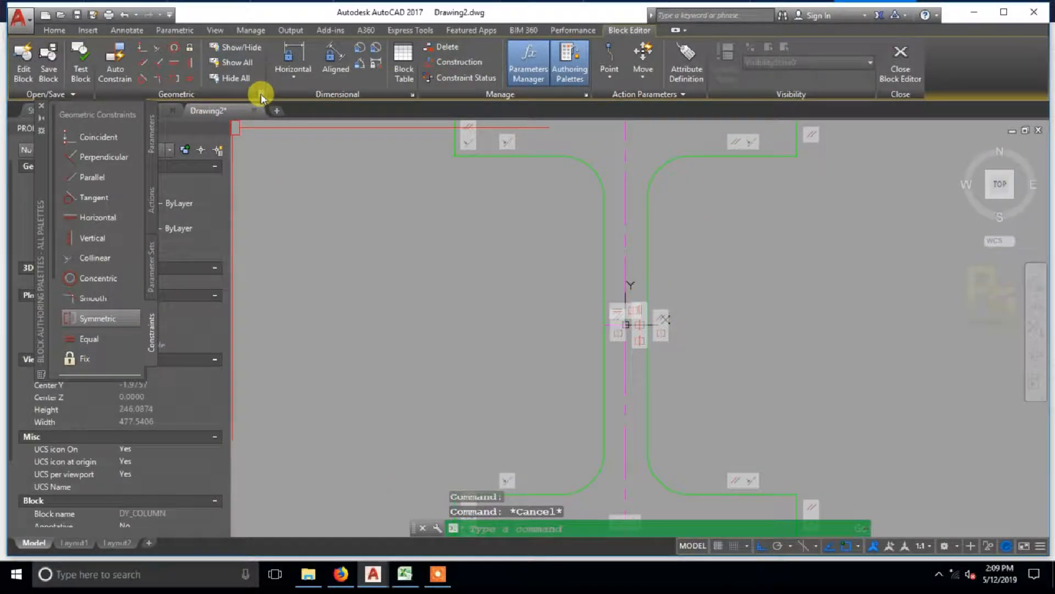
{"action": "left_click", "coordinate": [260, 95]}
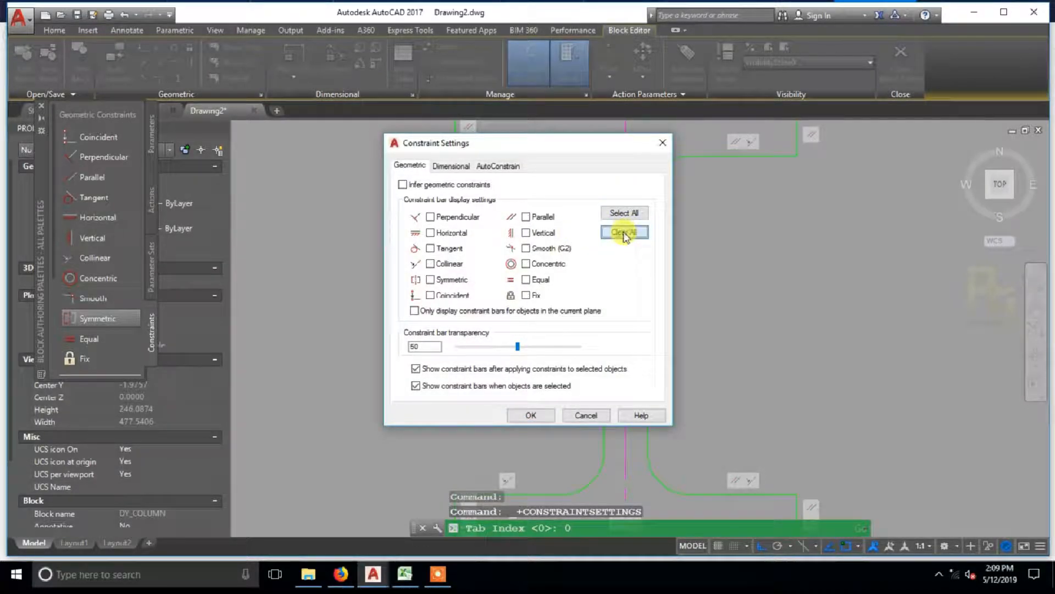
{"action": "left_click", "coordinate": [607, 416]}
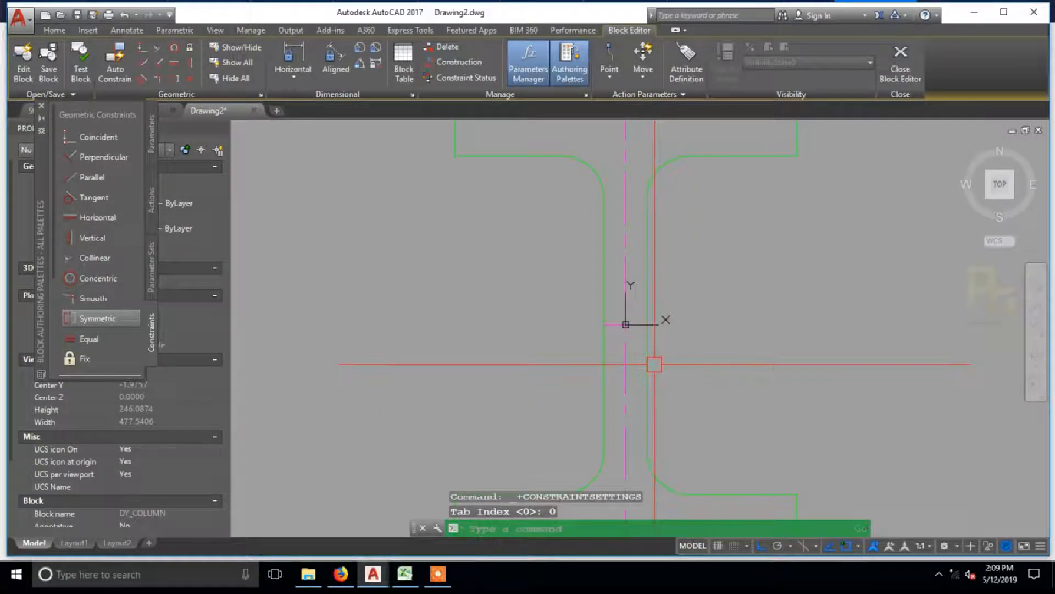
Step: Test-stretch the web's right side and the top flange's right end edge, and undo both stretches
{"action": "left_click", "coordinate": [674, 258]}
{"action": "left_click", "coordinate": [674, 324]}
{"action": "key", "text": "Escape"}
{"action": "middle_click_drag", "start_coordinate": [719, 199], "coordinate": [713, 258]}
{"action": "left_click", "coordinate": [791, 184]}
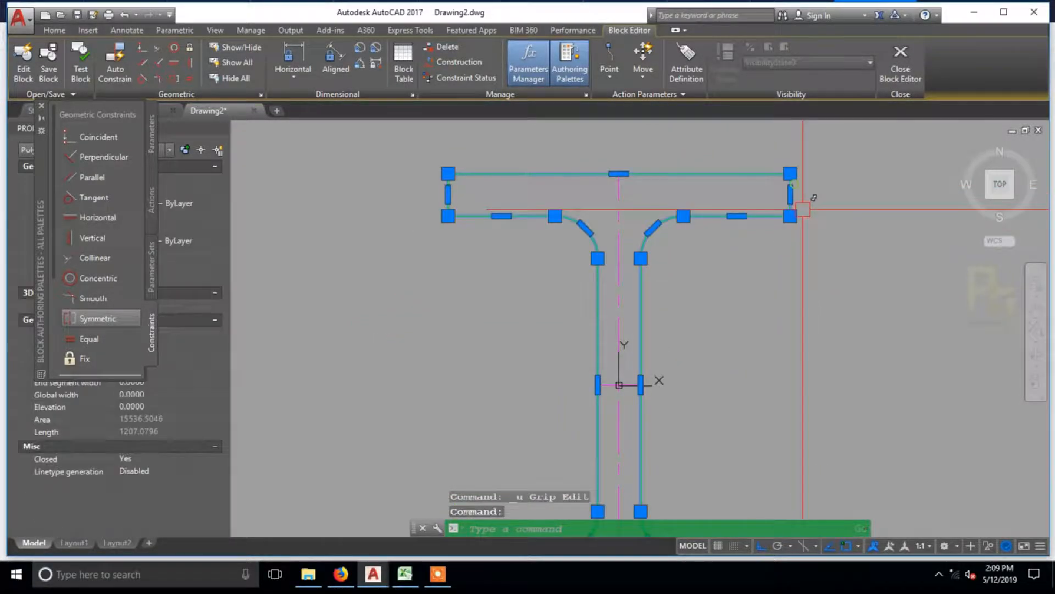
{"action": "scroll", "coordinate": [803, 210], "scroll_direction": "down", "scroll_amount": 2}
{"action": "left_click", "coordinate": [796, 200]}
{"action": "left_click", "coordinate": [818, 201]}
{"action": "key", "text": "Escape"}
{"action": "key", "text": "ctrl+z"}
Step: Make the vertical centreline's ends coincident with the outer edges of the top and bottom flanges
{"action": "scroll", "coordinate": [753, 333], "scroll_direction": "up", "scroll_amount": 3}
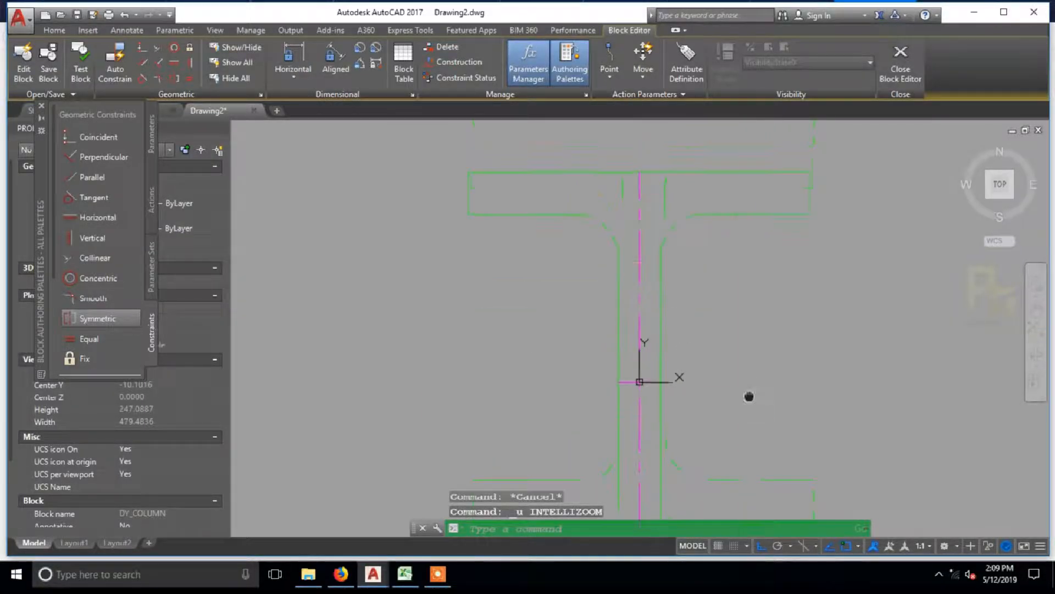
{"action": "left_click", "coordinate": [94, 137]}
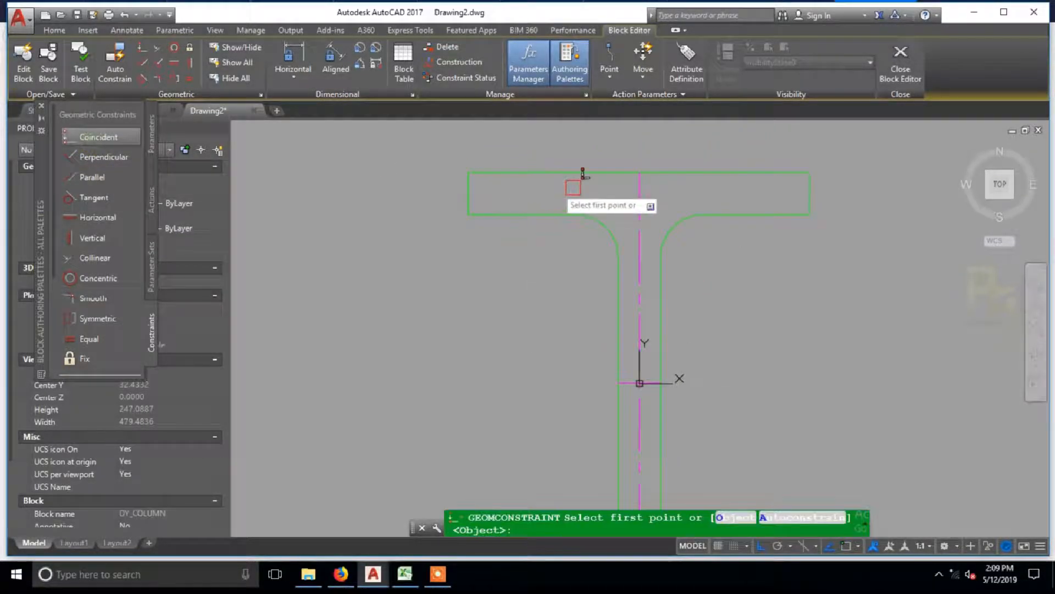
{"action": "left_click", "coordinate": [634, 186]}
{"action": "left_click", "coordinate": [654, 172]}
{"action": "middle_click_drag", "start_coordinate": [650, 517], "coordinate": [633, 380]}
{"action": "scroll", "coordinate": [635, 380], "scroll_direction": "up", "scroll_amount": 2}
{"action": "key", "text": "Return"}
{"action": "left_click", "coordinate": [618, 367]}
{"action": "left_click", "coordinate": [630, 368]}
Step: Make the horizontal centreline's two ends coincident with the web's left and right sides
{"action": "scroll", "coordinate": [628, 396], "scroll_direction": "up", "scroll_amount": 4}
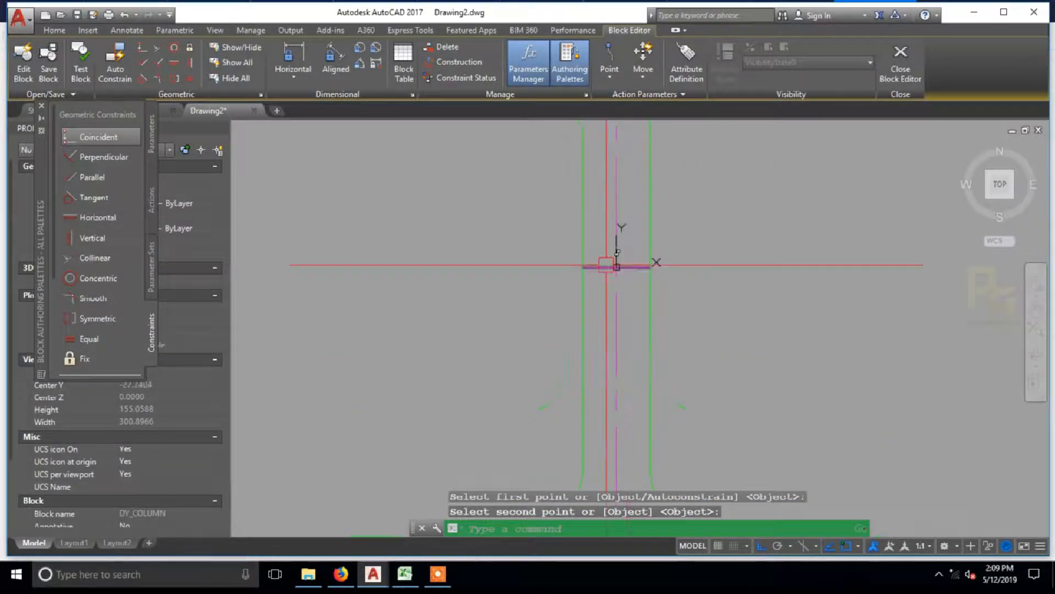
{"action": "key", "text": "Return"}
{"action": "left_click", "coordinate": [559, 269]}
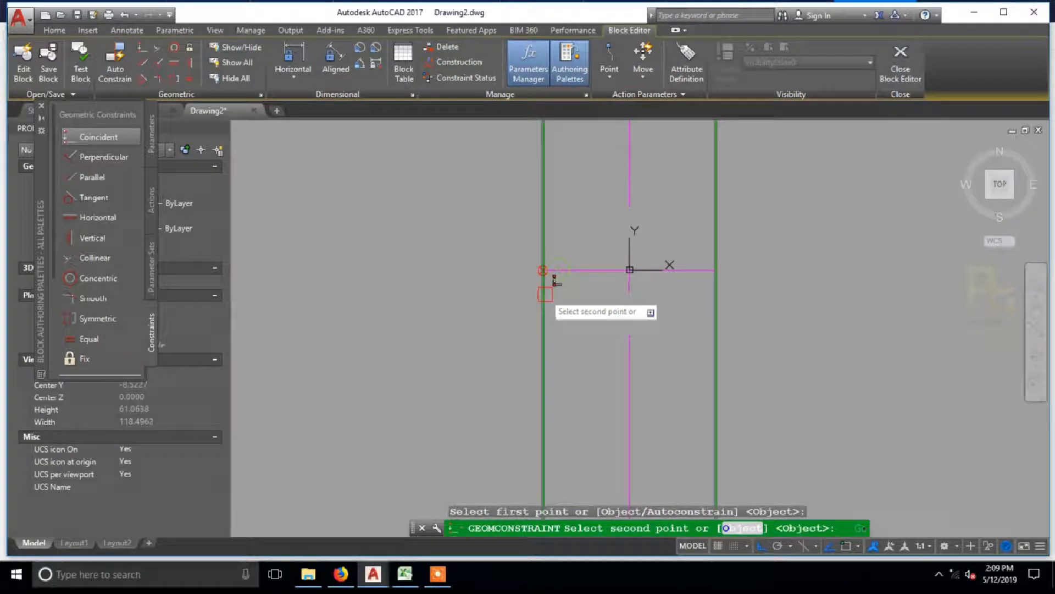
{"action": "left_click", "coordinate": [546, 294]}
{"action": "key", "text": "Return"}
{"action": "left_click", "coordinate": [702, 277]}
{"action": "left_click", "coordinate": [714, 301]}
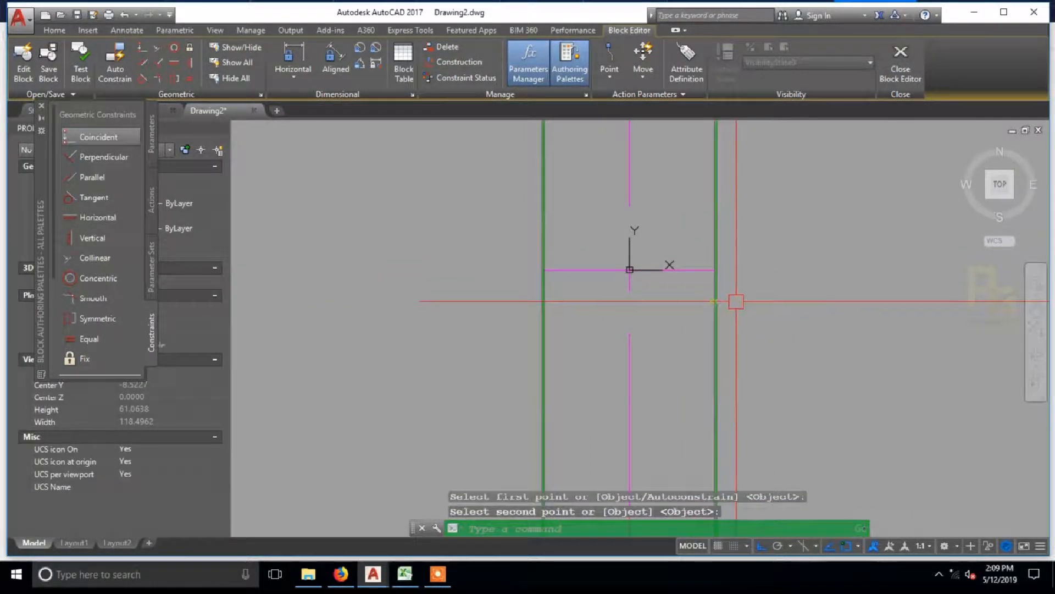
Step: Test-stretch the web's right side from its midpoint, and undo the stretch
{"action": "scroll", "coordinate": [738, 300], "scroll_direction": "down", "scroll_amount": 4}
{"action": "left_click", "coordinate": [671, 246]}
{"action": "left_click", "coordinate": [665, 314]}
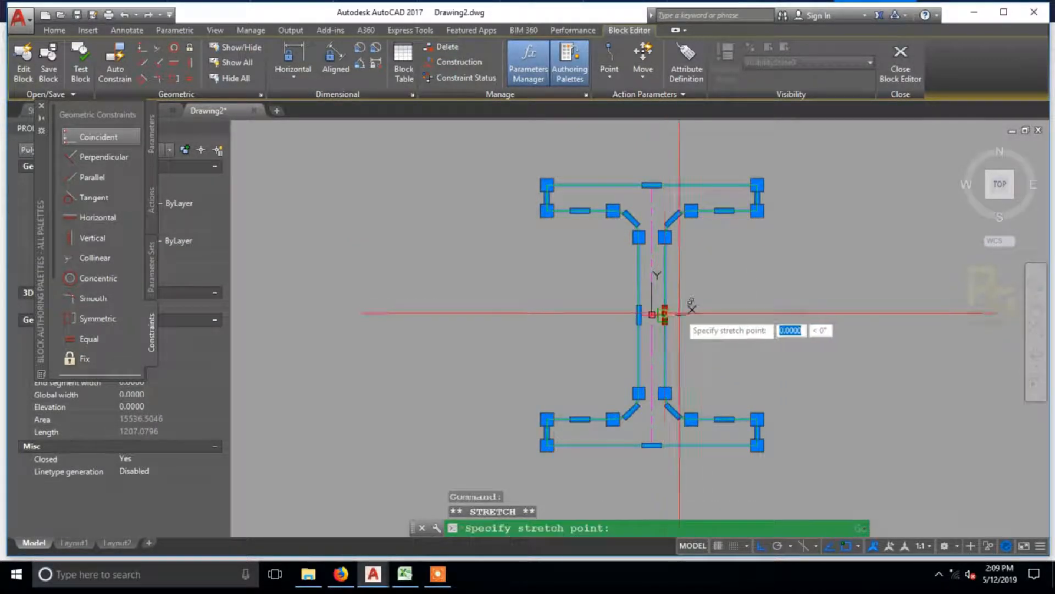
{"action": "scroll", "coordinate": [668, 316], "scroll_direction": "up", "scroll_amount": 4}
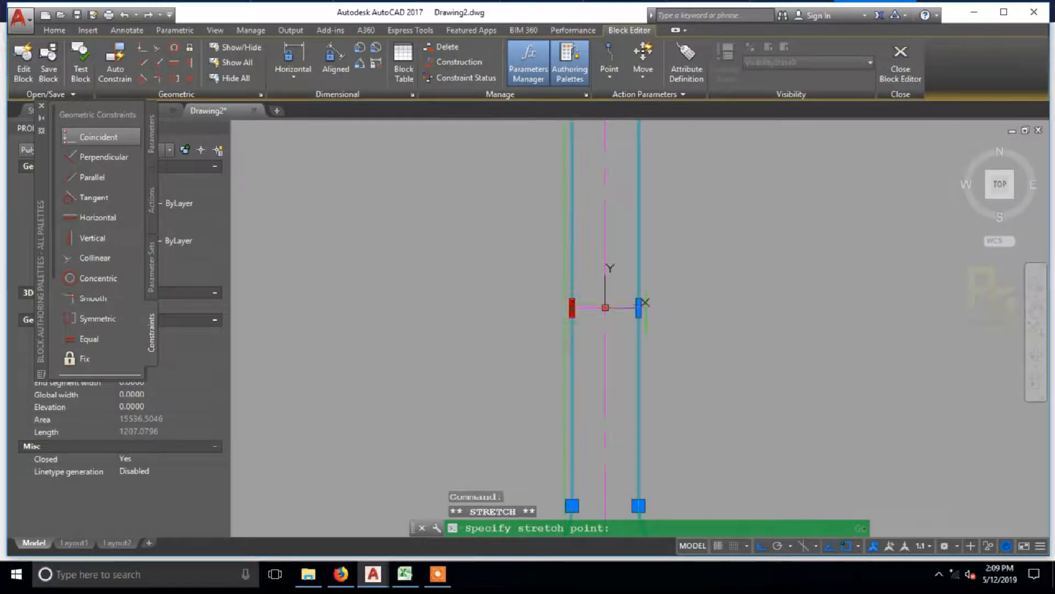
{"action": "scroll", "coordinate": [589, 299], "scroll_direction": "down", "scroll_amount": 4}
{"action": "scroll", "coordinate": [612, 198], "scroll_direction": "up", "scroll_amount": 4}
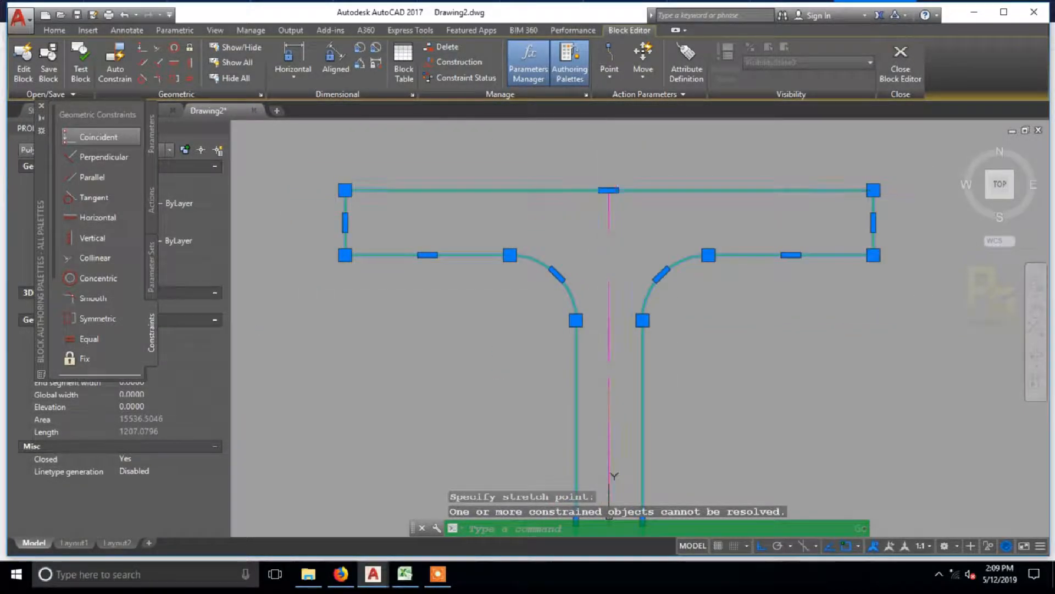
{"action": "left_click", "coordinate": [612, 198]}
{"action": "key", "text": "Escape"}
{"action": "key", "text": "ctrl+z"}
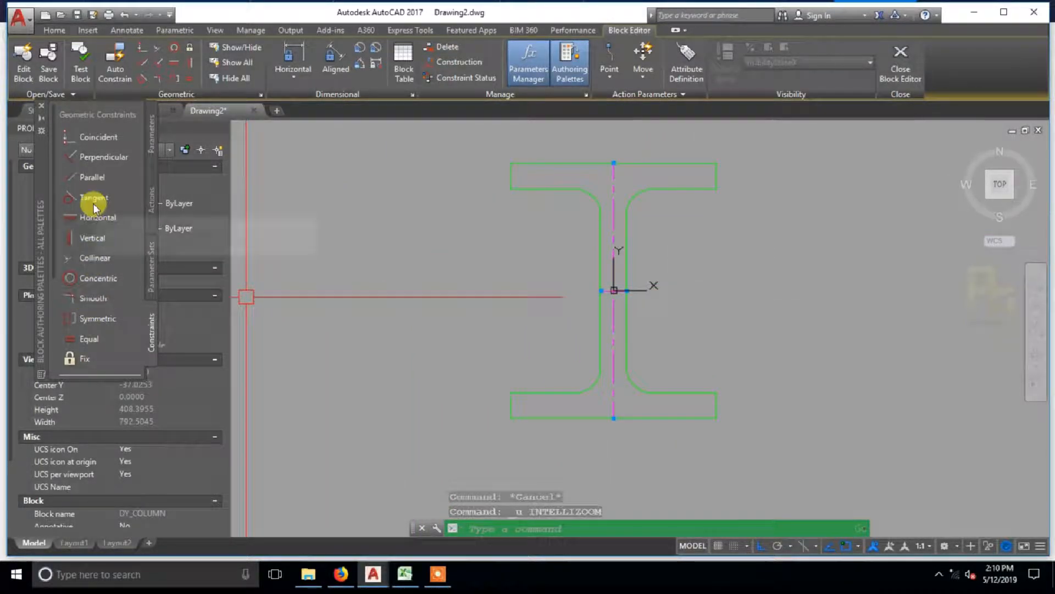
Step: Make the upper left fillet arc tangent to the web's left side
{"action": "left_click", "coordinate": [92, 201]}
{"action": "scroll", "coordinate": [544, 207], "scroll_direction": "up", "scroll_amount": 2}
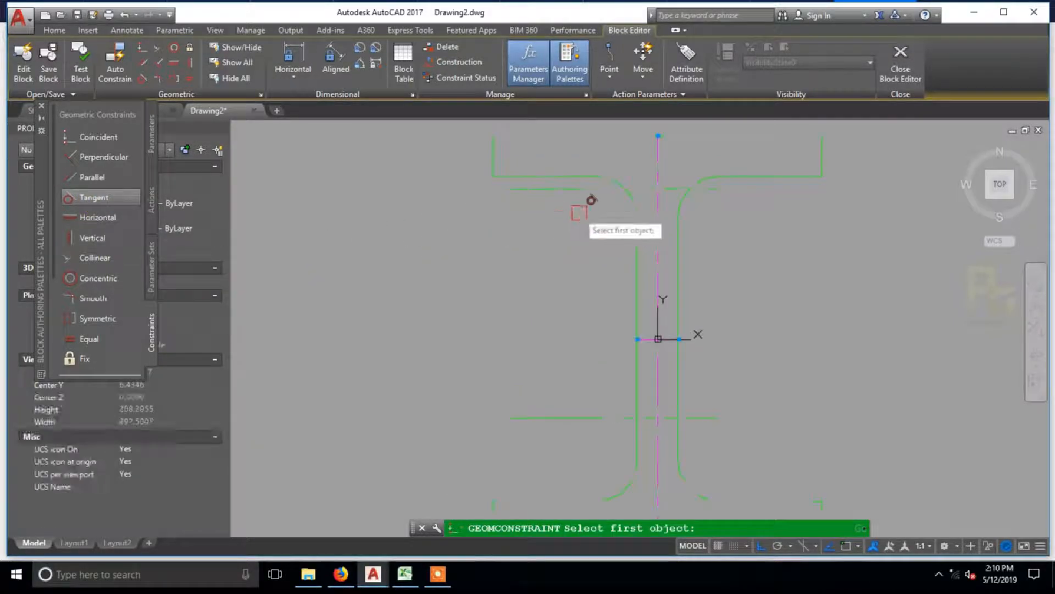
{"action": "left_click", "coordinate": [617, 182]}
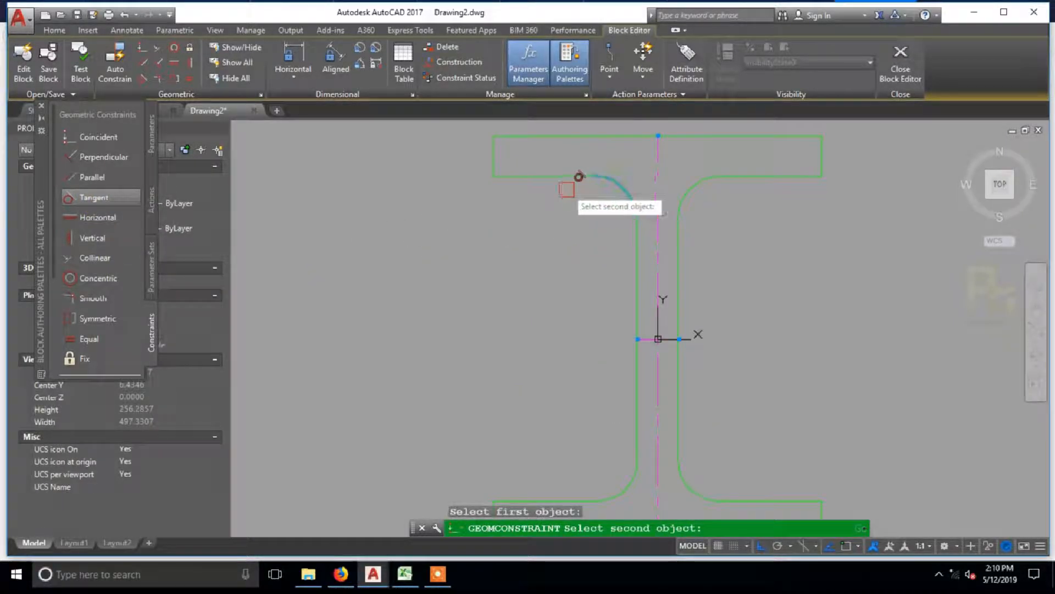
{"action": "scroll", "coordinate": [613, 211], "scroll_direction": "up", "scroll_amount": 2}
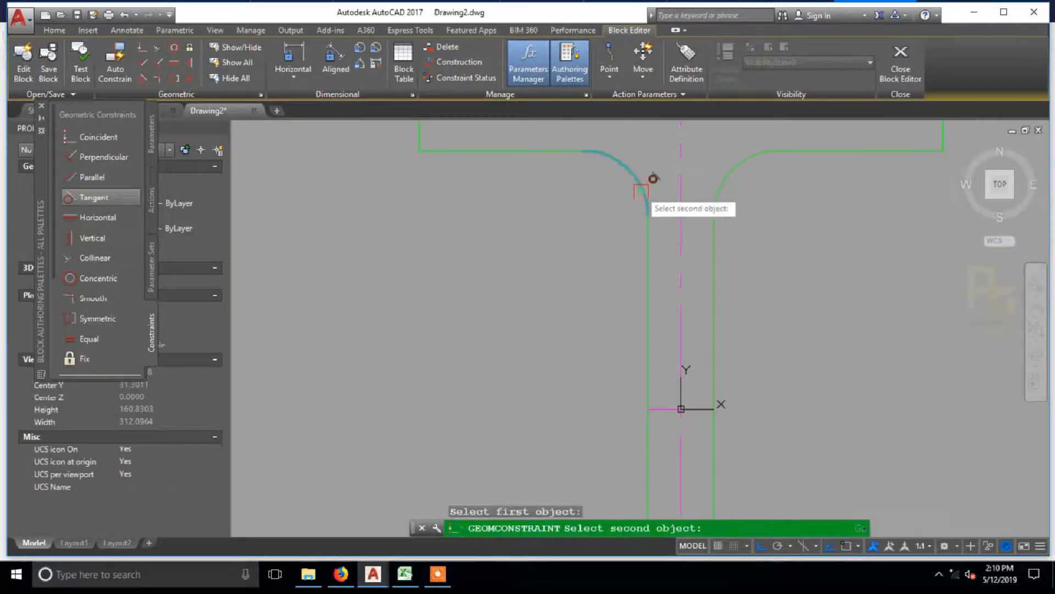
{"action": "left_click", "coordinate": [648, 244]}
{"action": "key", "text": "Return"}
Step: Make the upper right fillet arc tangent to the web's right side and to the top flange's underside
{"action": "left_click", "coordinate": [724, 181]}
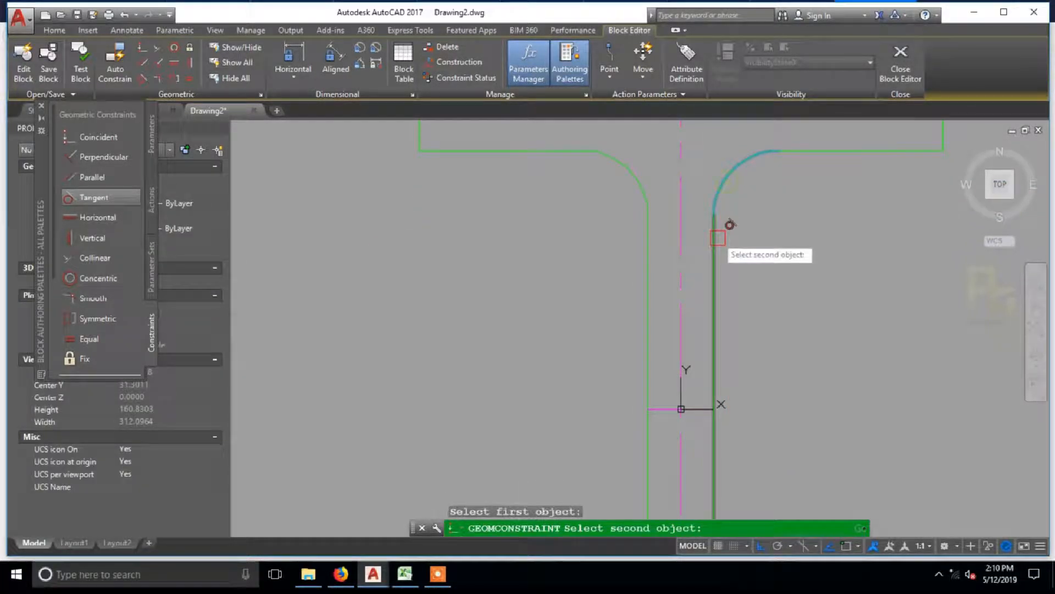
{"action": "left_click", "coordinate": [716, 237]}
{"action": "key", "text": "Return"}
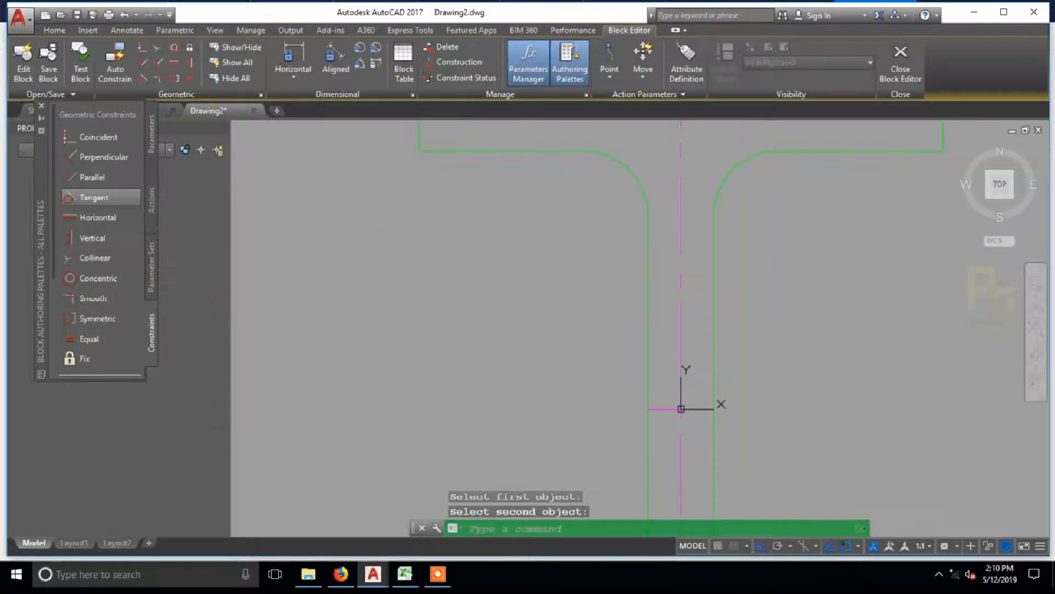
{"action": "left_click", "coordinate": [796, 152]}
{"action": "key", "text": "Return"}
Step: Try to make the lower right fillet arc tangent to the bottom flange's inner edge
{"action": "scroll", "coordinate": [749, 235], "scroll_direction": "down", "scroll_amount": 3}
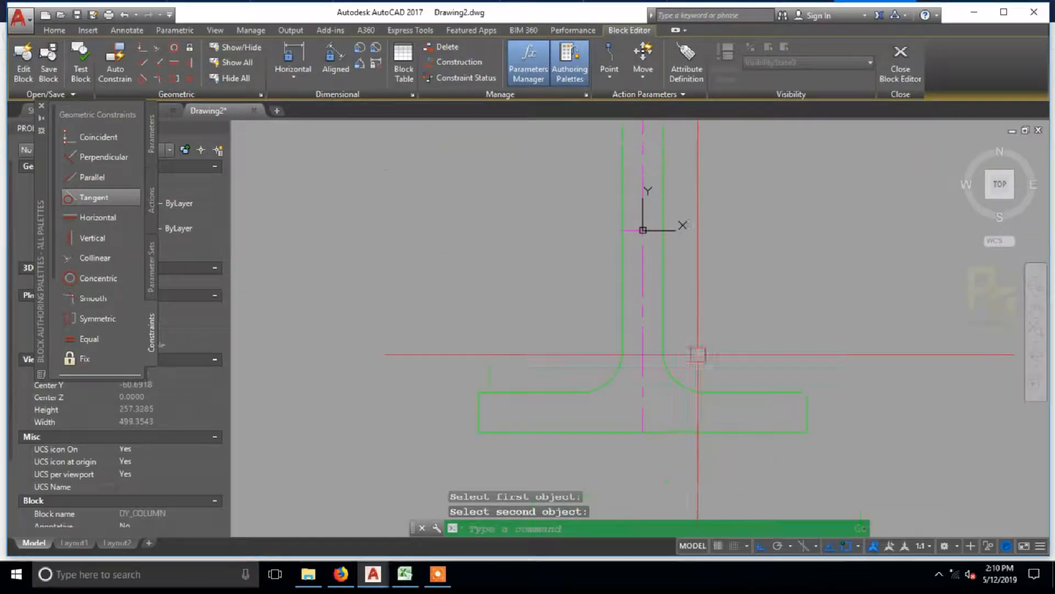
{"action": "key", "text": "Return"}
{"action": "left_click", "coordinate": [683, 383]}
{"action": "left_click", "coordinate": [726, 391]}
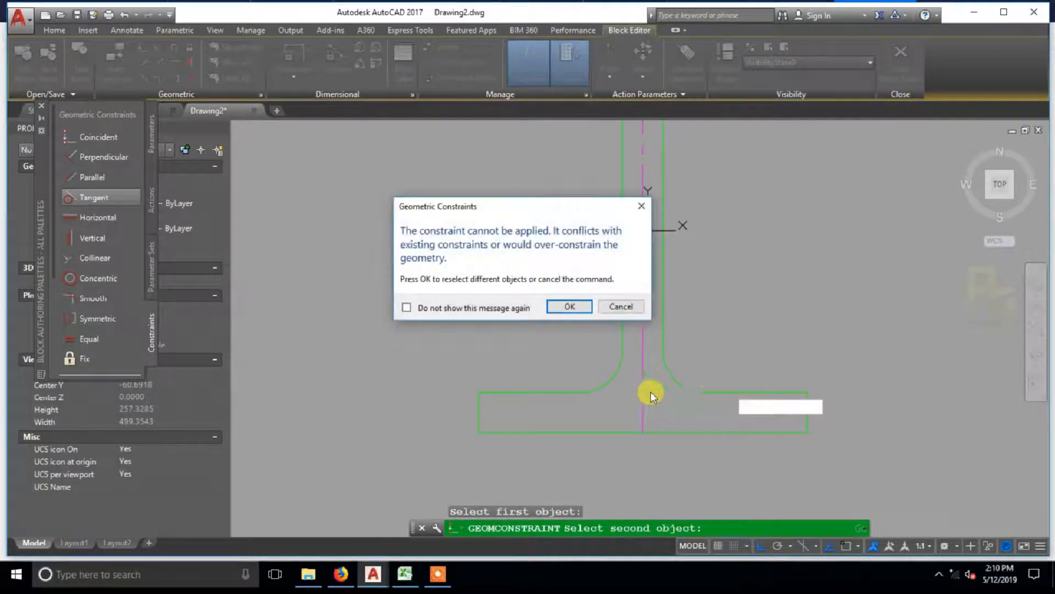
{"action": "key", "text": "Escape"}
Step: Make the lower left fillet arc tangent to the web's left side, and try adding one more tangent constraint to that arc
{"action": "key", "text": "Return"}
{"action": "left_click", "coordinate": [610, 382]}
{"action": "left_click", "coordinate": [623, 315]}
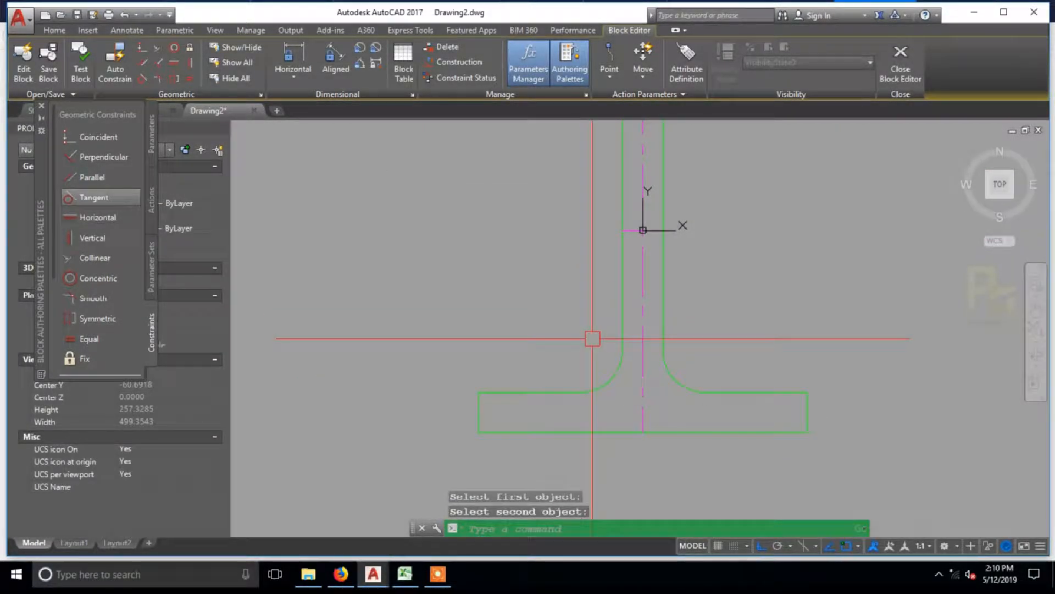
{"action": "key", "text": "Return"}
{"action": "left_click", "coordinate": [609, 380]}
{"action": "left_click", "coordinate": [644, 407]}
{"action": "key", "text": "Escape"}
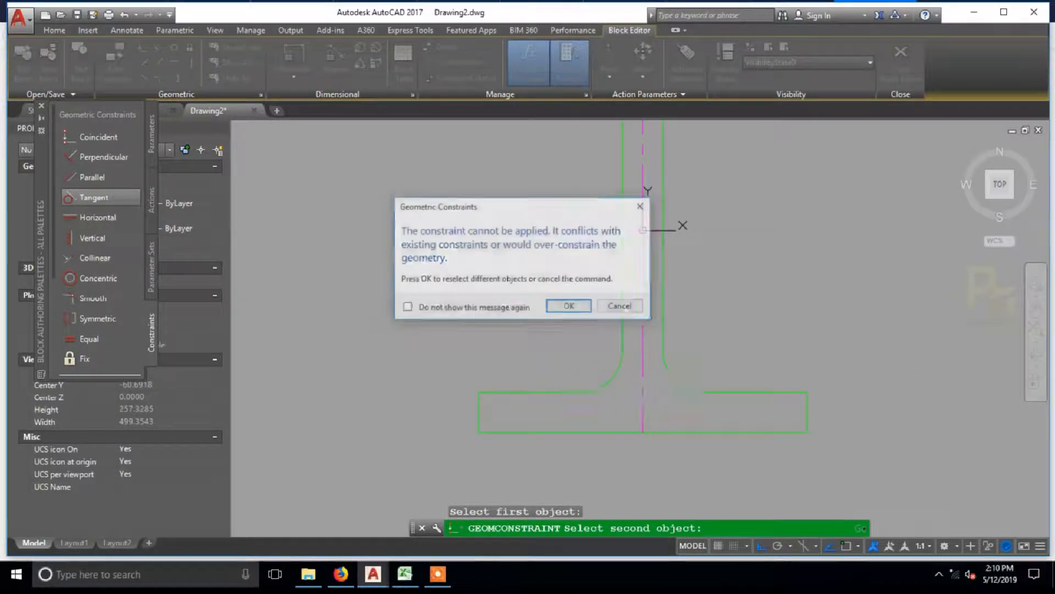
Step: Make the web's right side tangent to the lower right fillet arc
{"action": "key", "text": "Return"}
{"action": "left_click", "coordinate": [676, 372]}
{"action": "left_click", "coordinate": [664, 320]}
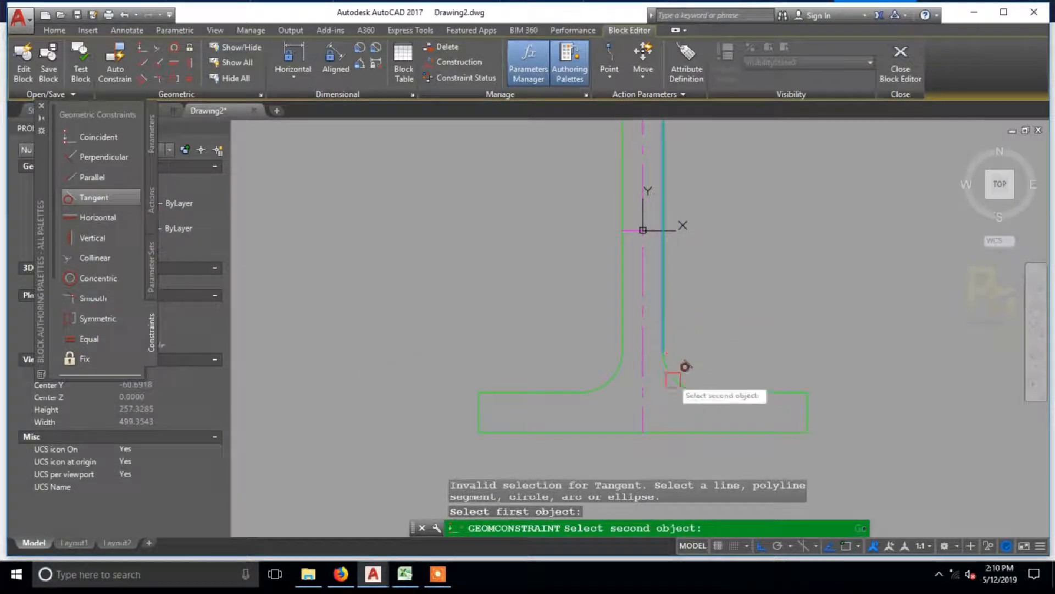
{"action": "left_click", "coordinate": [672, 377]}
{"action": "key", "text": "Escape"}
{"action": "key", "text": "Escape"}
Step: Test-stretch the web's right side outward to check the fillets, and undo the stretch
{"action": "scroll", "coordinate": [699, 318], "scroll_direction": "down", "scroll_amount": 2}
{"action": "scroll", "coordinate": [709, 297], "scroll_direction": "down", "scroll_amount": 2}
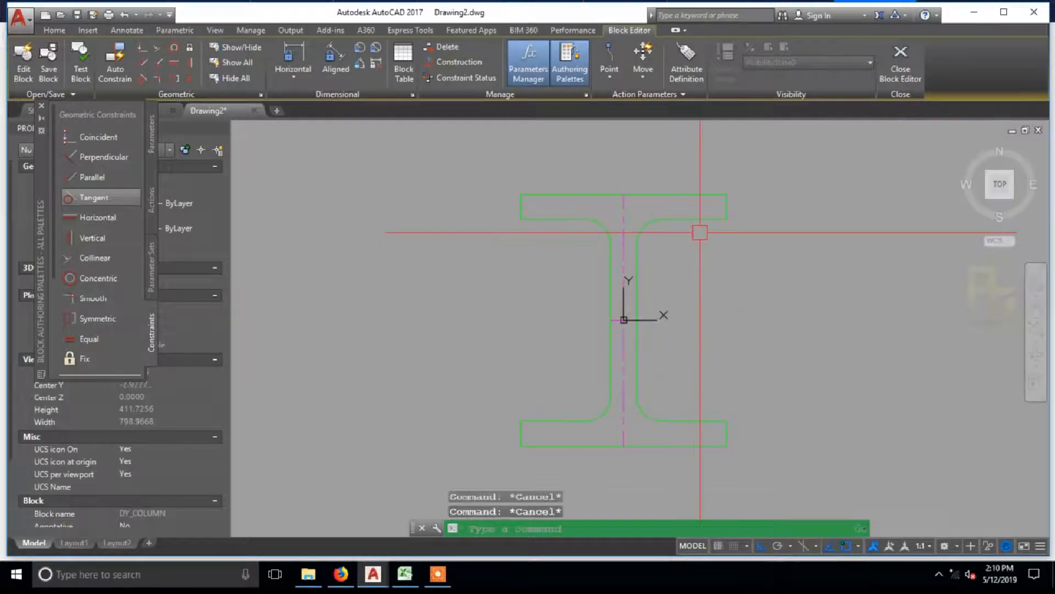
{"action": "left_click", "coordinate": [636, 308]}
{"action": "left_click", "coordinate": [636, 321]}
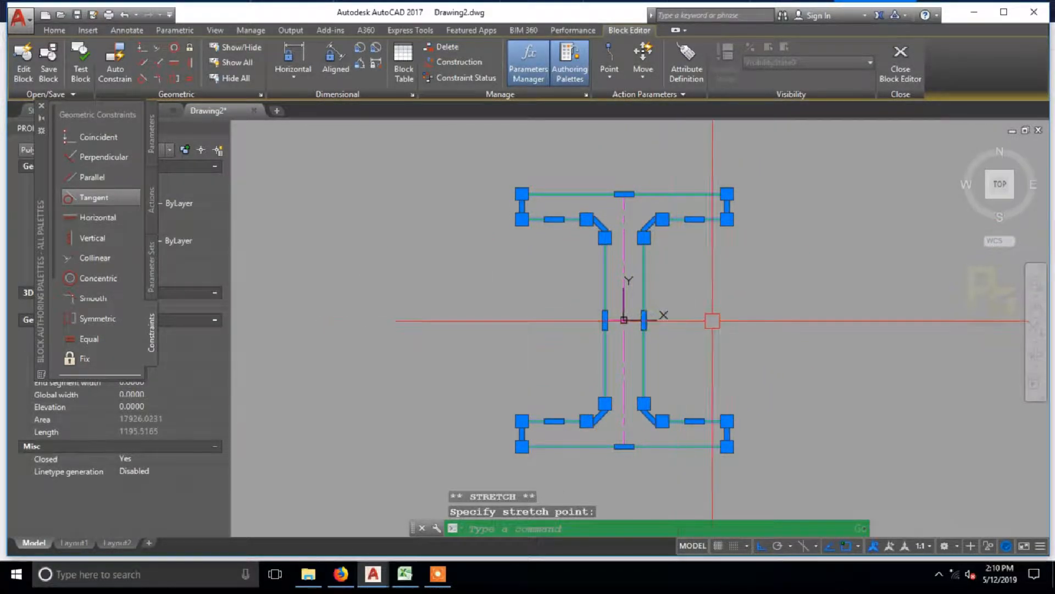
{"action": "key", "text": "Escape"}
{"action": "key", "text": "ctrl+z"}
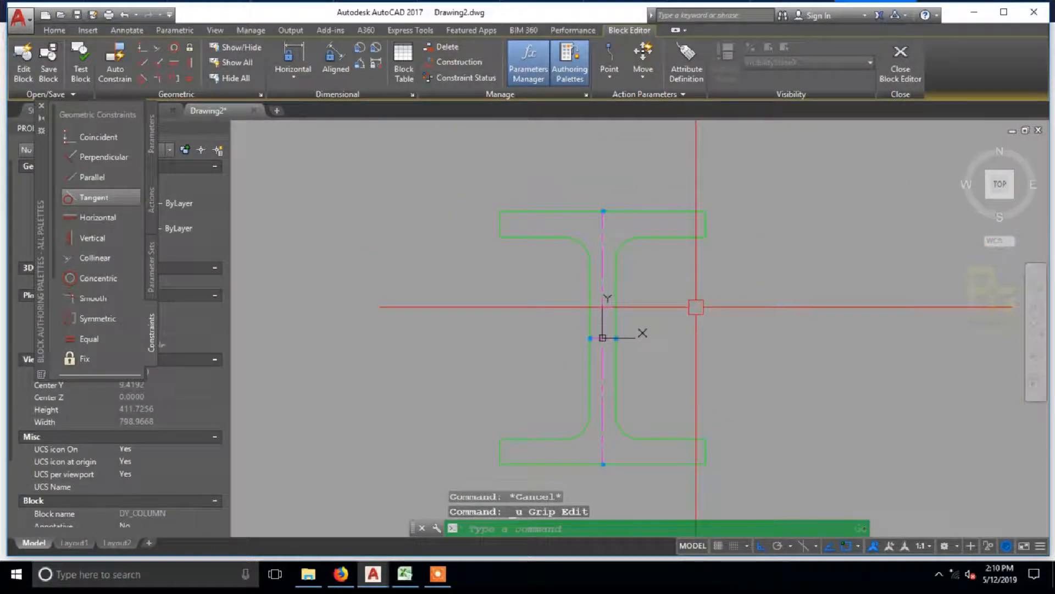
Step: Test-stretch the top flange's right end edge, and undo the stretch
{"action": "middle_click_drag", "start_coordinate": [696, 307], "coordinate": [691, 264]}
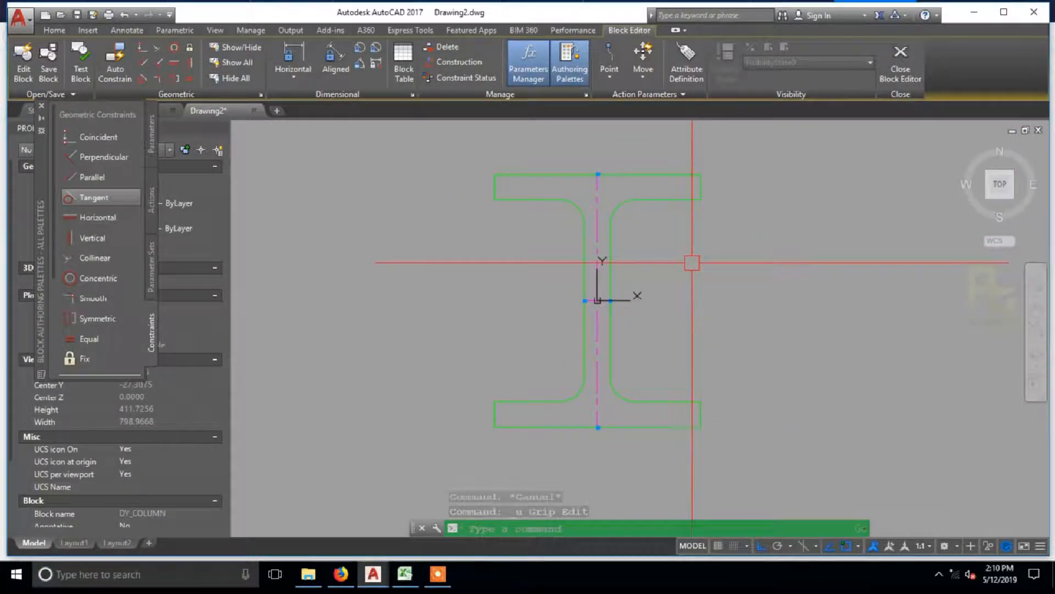
{"action": "left_click", "coordinate": [701, 193]}
{"action": "left_click", "coordinate": [700, 187]}
{"action": "key", "text": "Escape"}
{"action": "key", "text": "ctrl+z"}
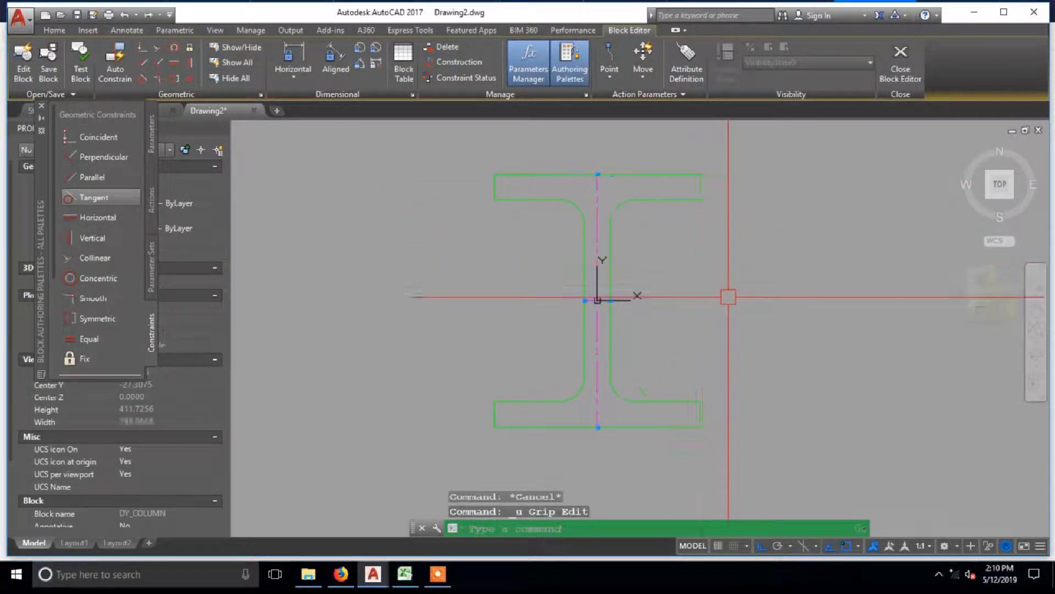
Step: Apply a Fix constraint to the point where the two centrelines cross at the origin
{"action": "left_click", "coordinate": [80, 360]}
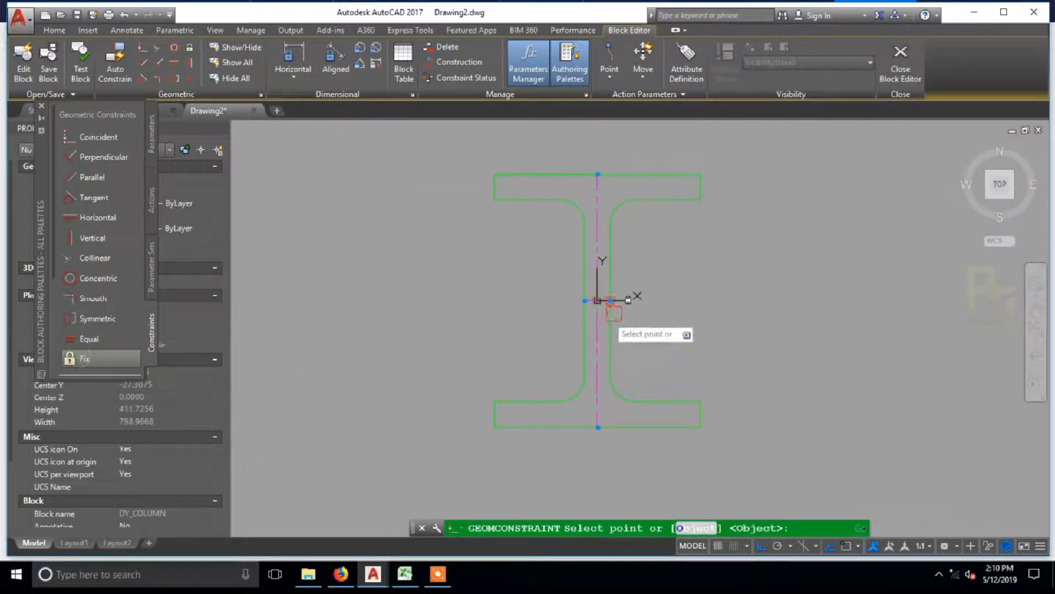
{"action": "scroll", "coordinate": [617, 313], "scroll_direction": "up", "scroll_amount": 6}
{"action": "scroll", "coordinate": [537, 264], "scroll_direction": "down", "scroll_amount": 6}
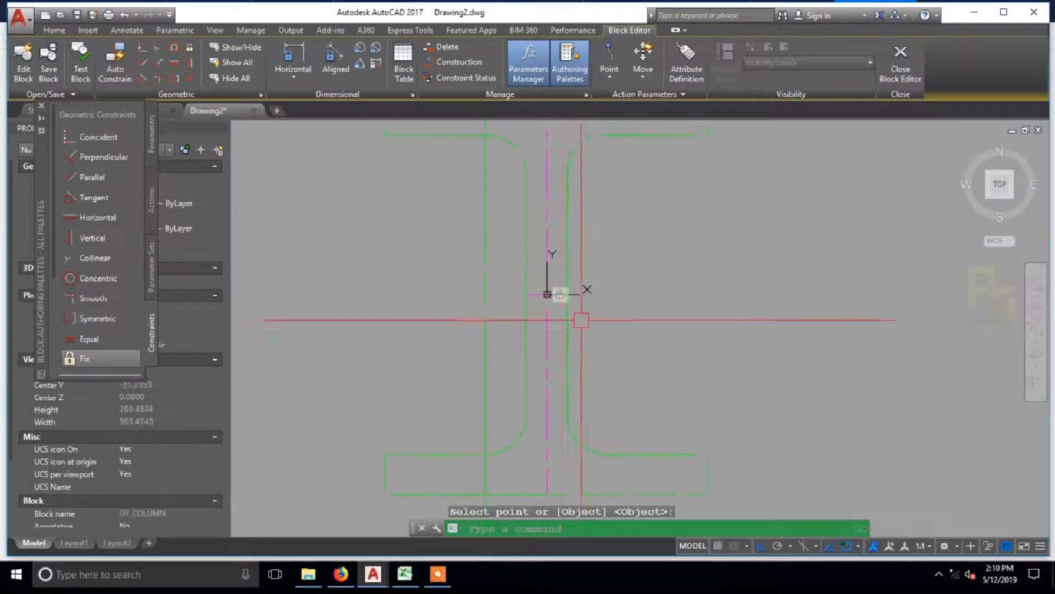
{"action": "middle_click_drag", "start_coordinate": [462, 265], "coordinate": [496, 274]}
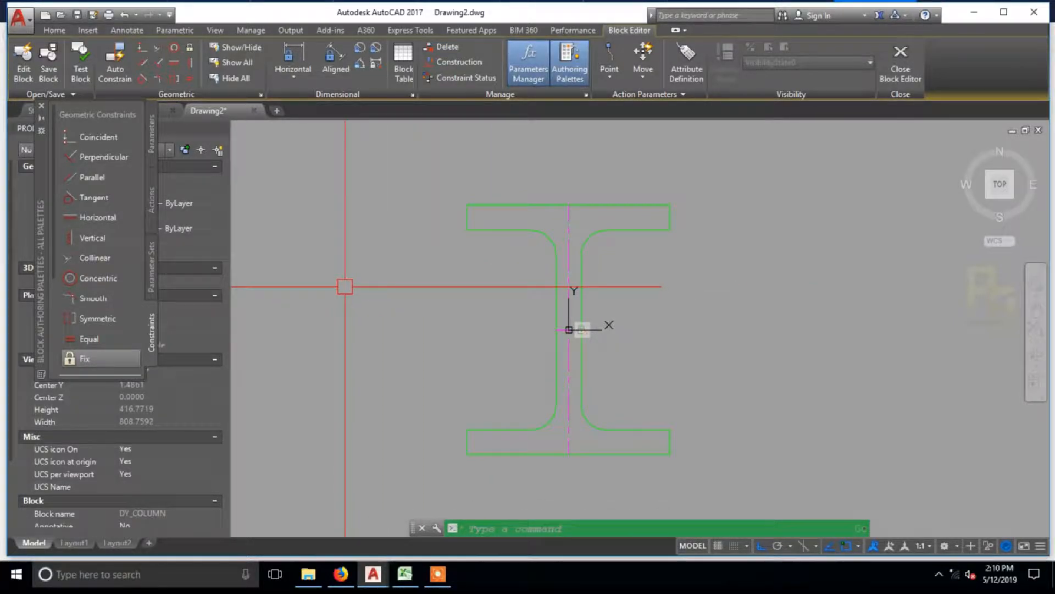
Step: Add a horizontal dimensional constraint across the top flange's full width, placed above the flange, and name it B
{"action": "left_click", "coordinate": [302, 83]}
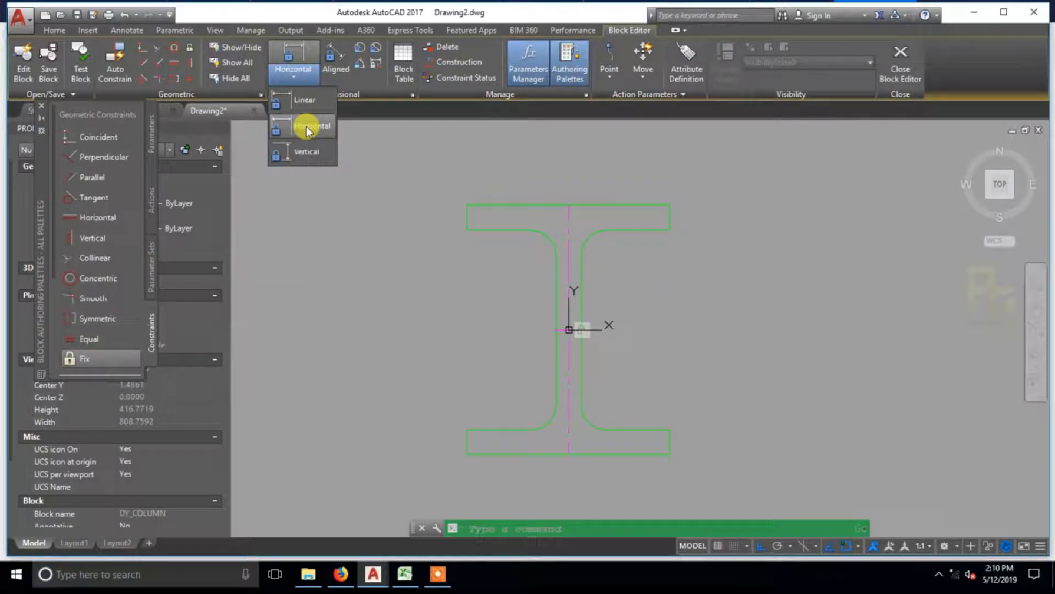
{"action": "left_click", "coordinate": [309, 128]}
{"action": "left_click", "coordinate": [467, 205]}
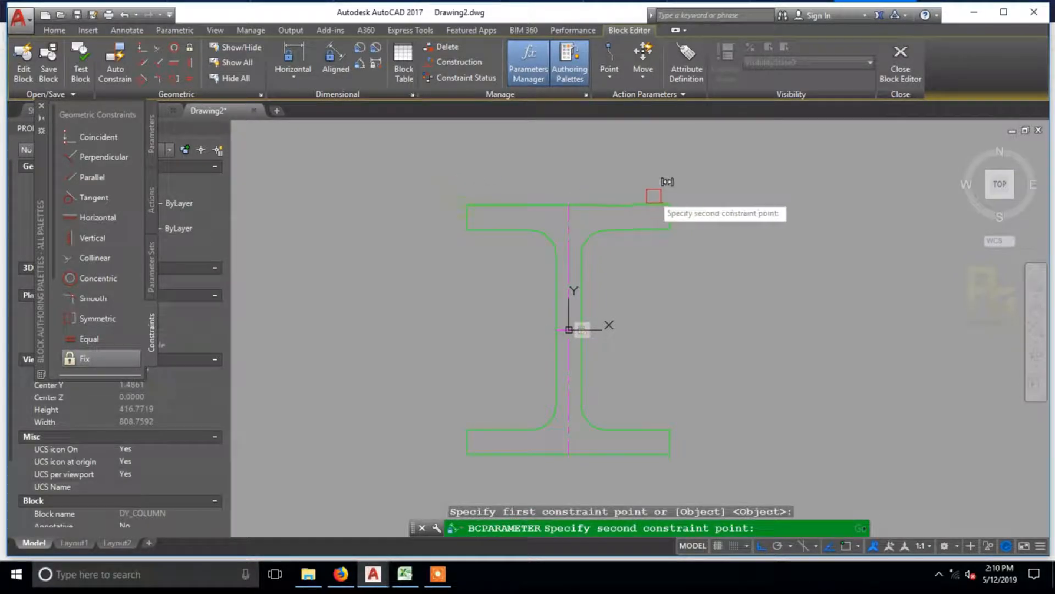
{"action": "left_click", "coordinate": [670, 205]}
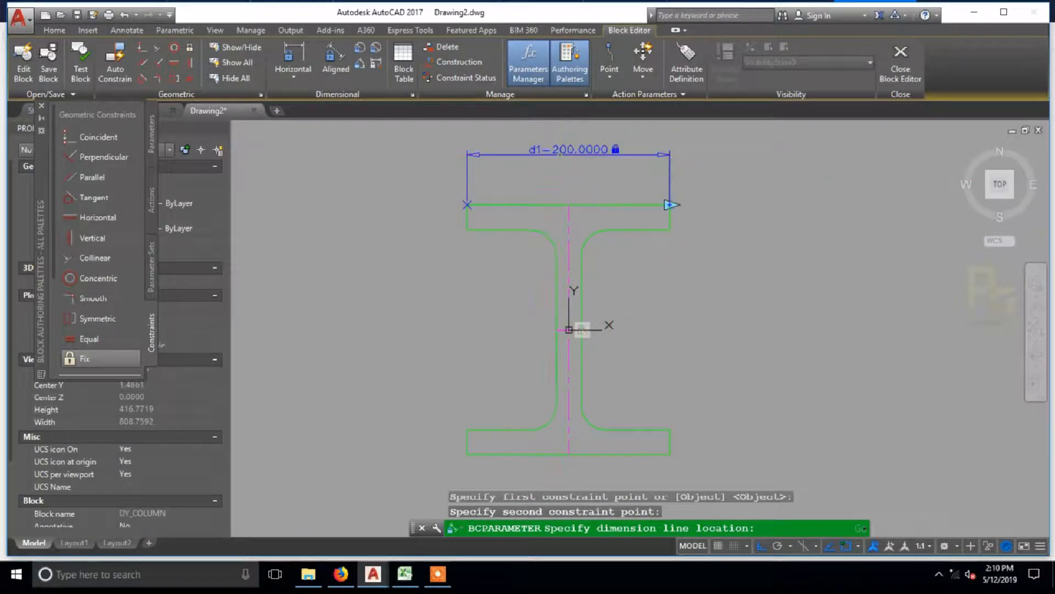
{"action": "left_click", "coordinate": [544, 190]}
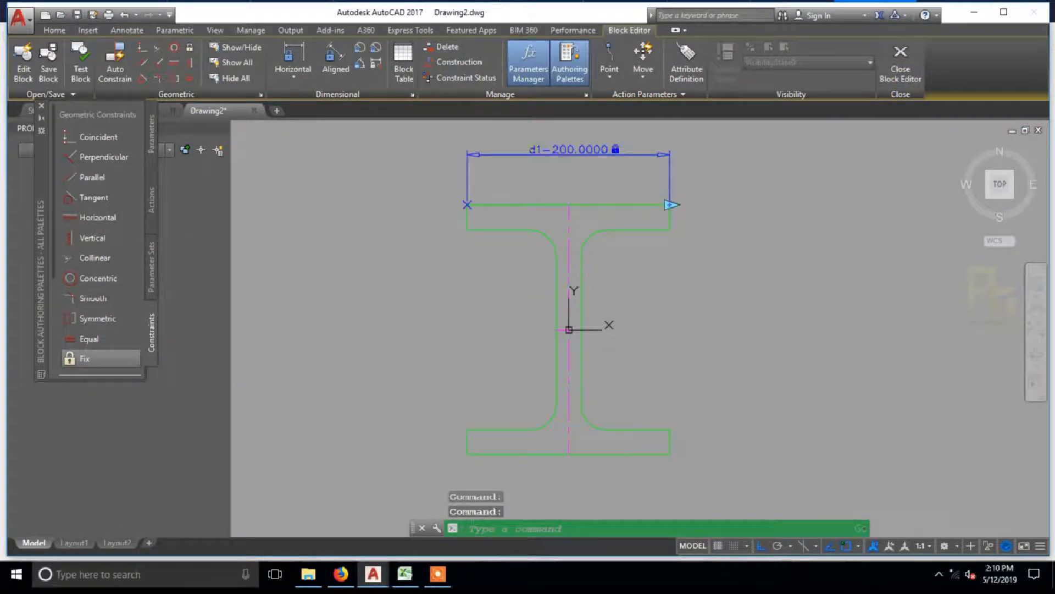
{"action": "double_click", "coordinate": [539, 151]}
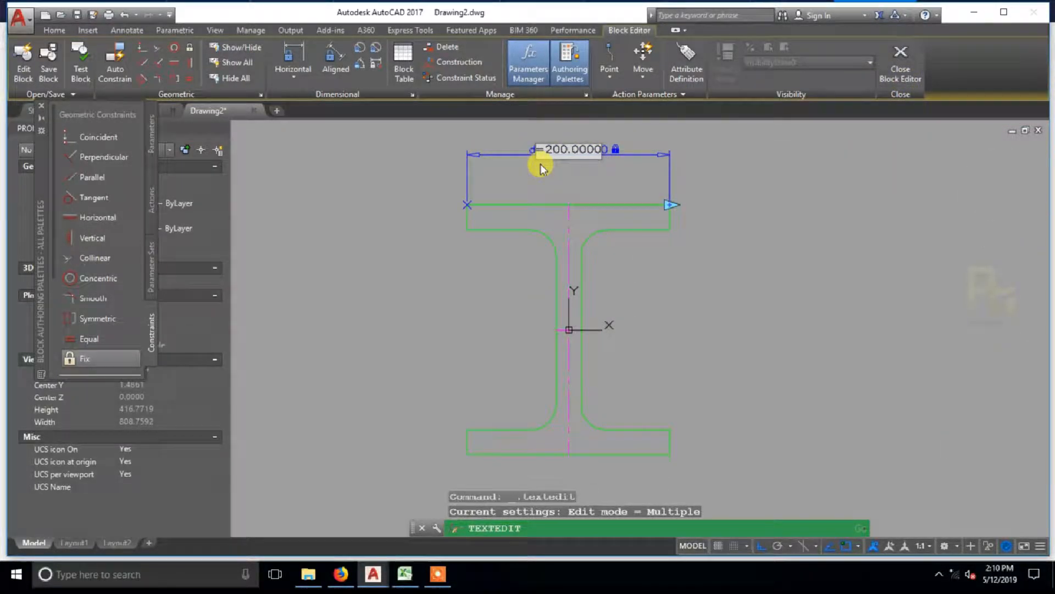
{"action": "left_click", "coordinate": [553, 190]}
Step: Close the block editor with the changes saved, and test the inserted block with B set to 50 and 500
{"action": "left_click", "coordinate": [904, 67]}
{"action": "left_click", "coordinate": [607, 240]}
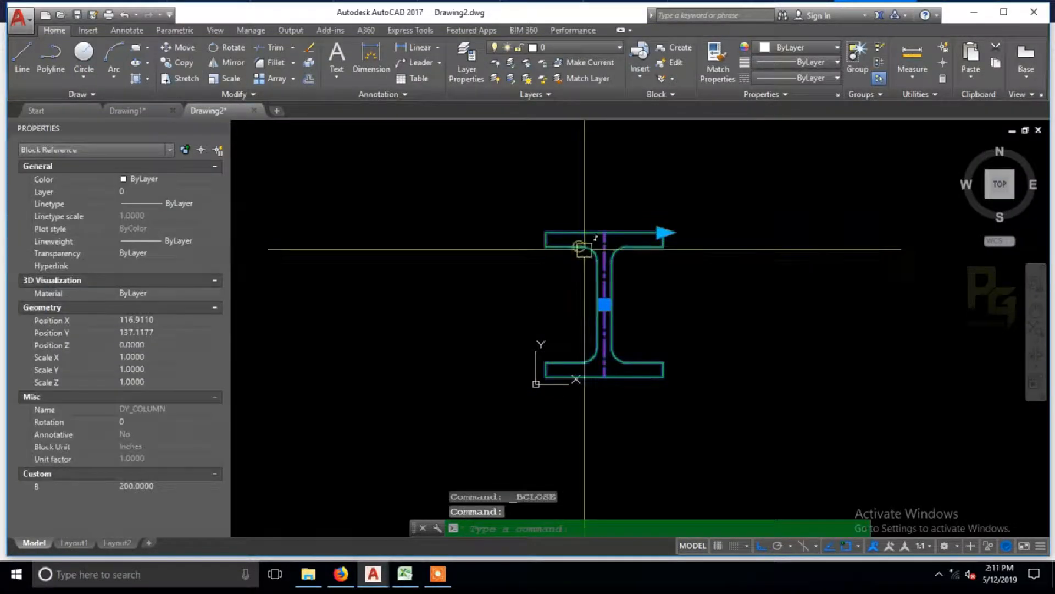
{"action": "left_click", "coordinate": [144, 487]}
{"action": "type", "text": "50"}
{"action": "key", "text": "Return"}
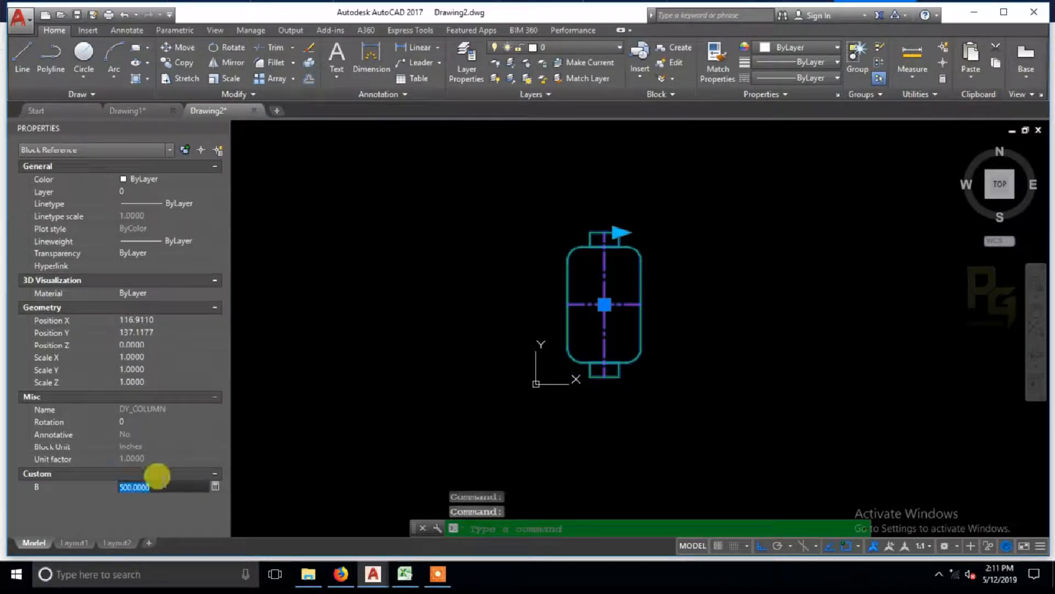
{"action": "key", "text": "Escape"}
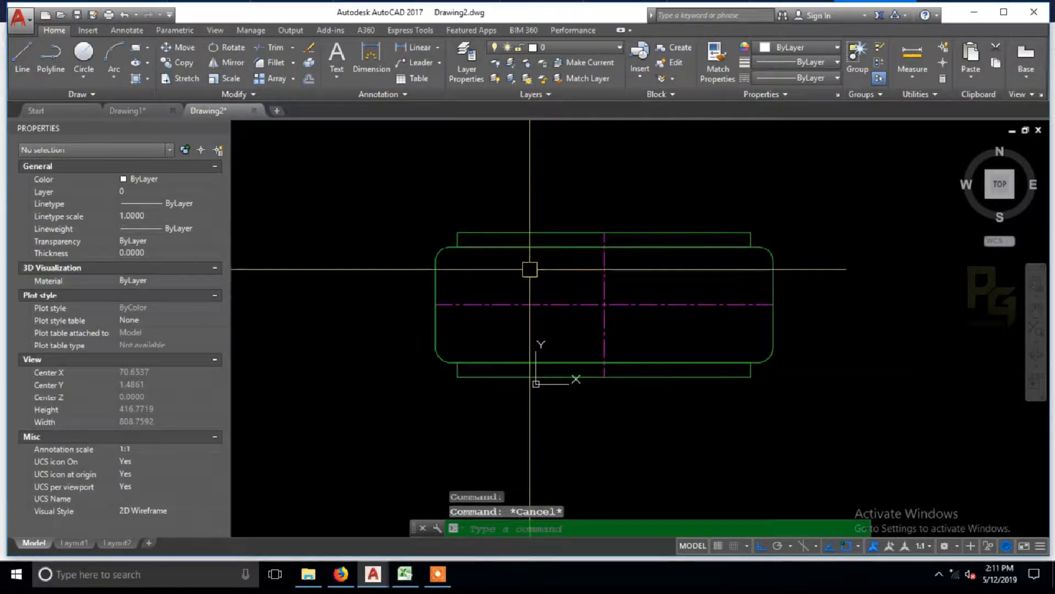
Step: Reset the inserted block to its default size and reopen it in the Block Editor
{"action": "left_click", "coordinate": [526, 257]}
{"action": "right_click", "coordinate": [526, 257]}
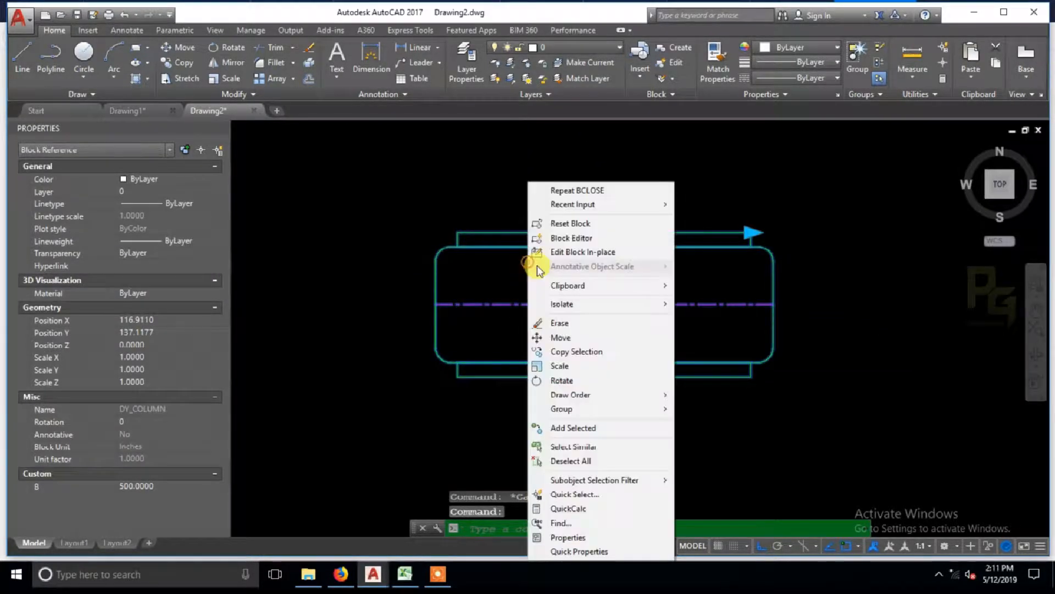
{"action": "left_click", "coordinate": [558, 219]}
{"action": "right_click", "coordinate": [558, 268]}
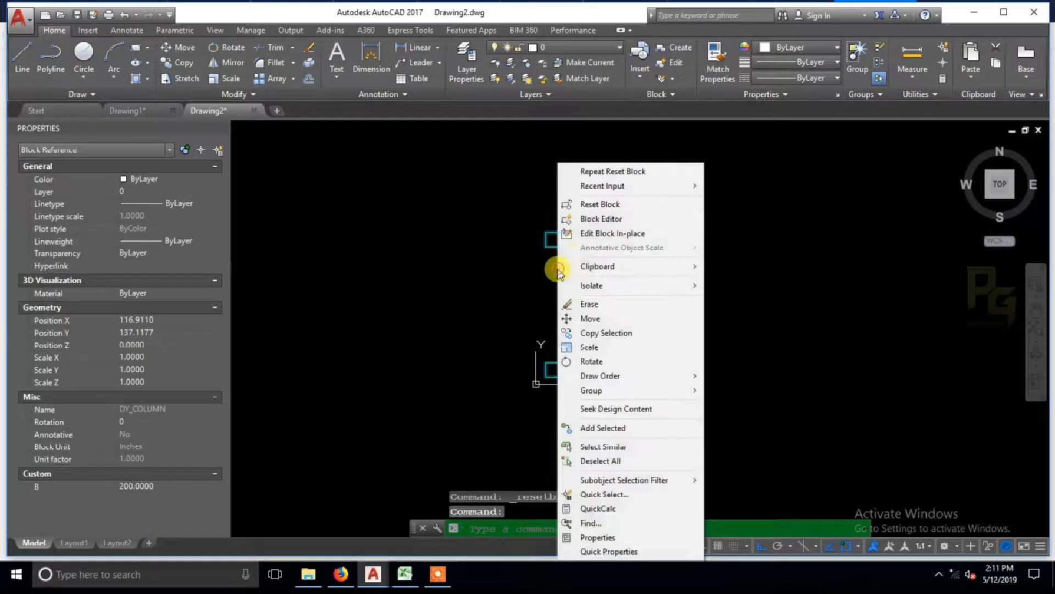
{"action": "left_click", "coordinate": [587, 219]}
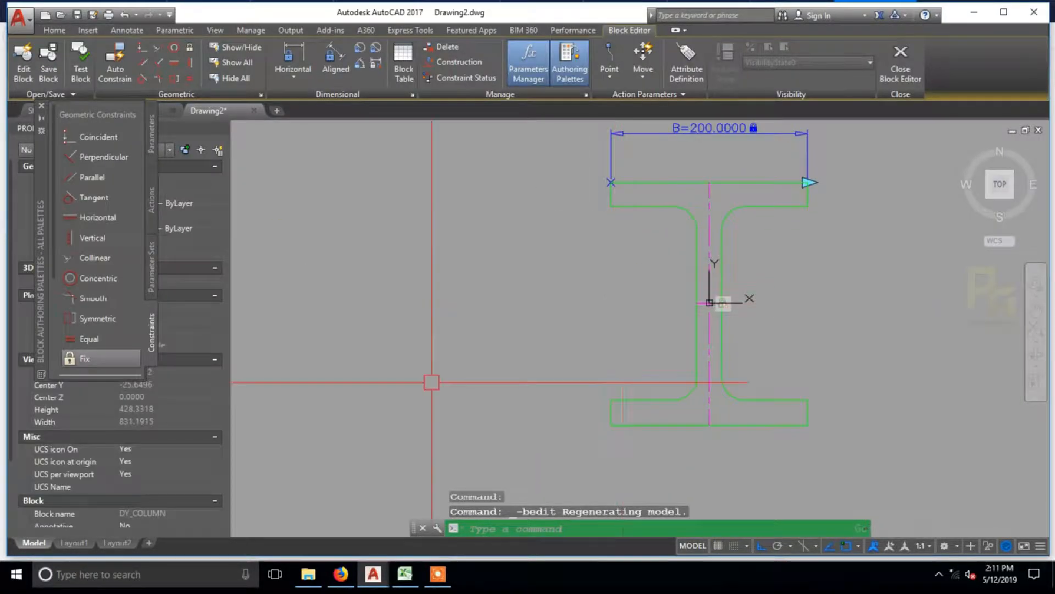
Step: Add a vertical dimensional constraint across the top flange's thickness, placed beside its left end, and name it Tf
{"action": "left_click", "coordinate": [300, 82]}
{"action": "left_click", "coordinate": [306, 154]}
{"action": "scroll", "coordinate": [616, 173], "scroll_direction": "up", "scroll_amount": 2}
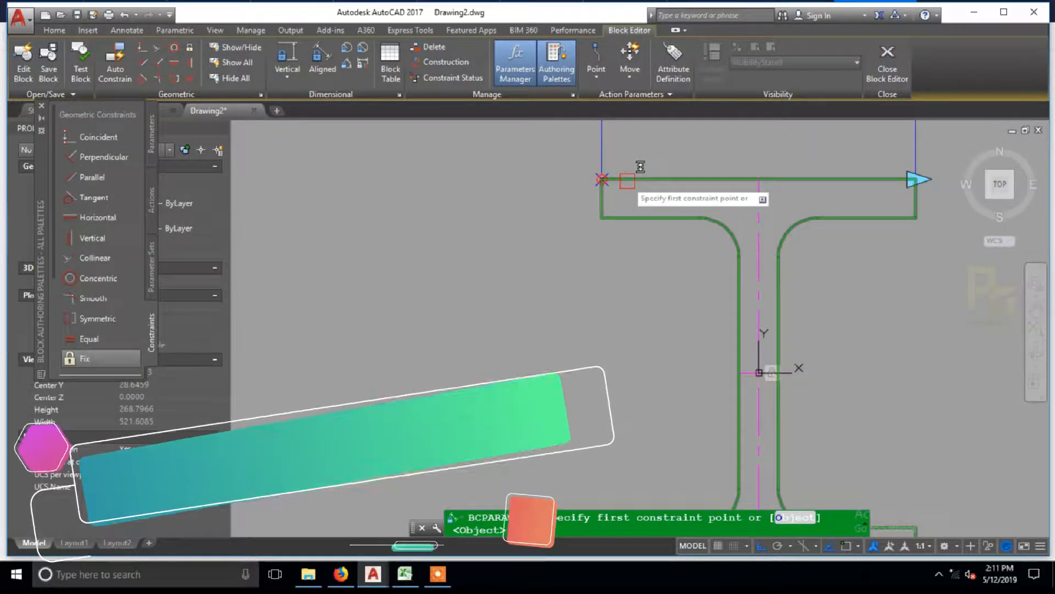
{"action": "left_click", "coordinate": [603, 218]}
{"action": "left_click", "coordinate": [603, 179]}
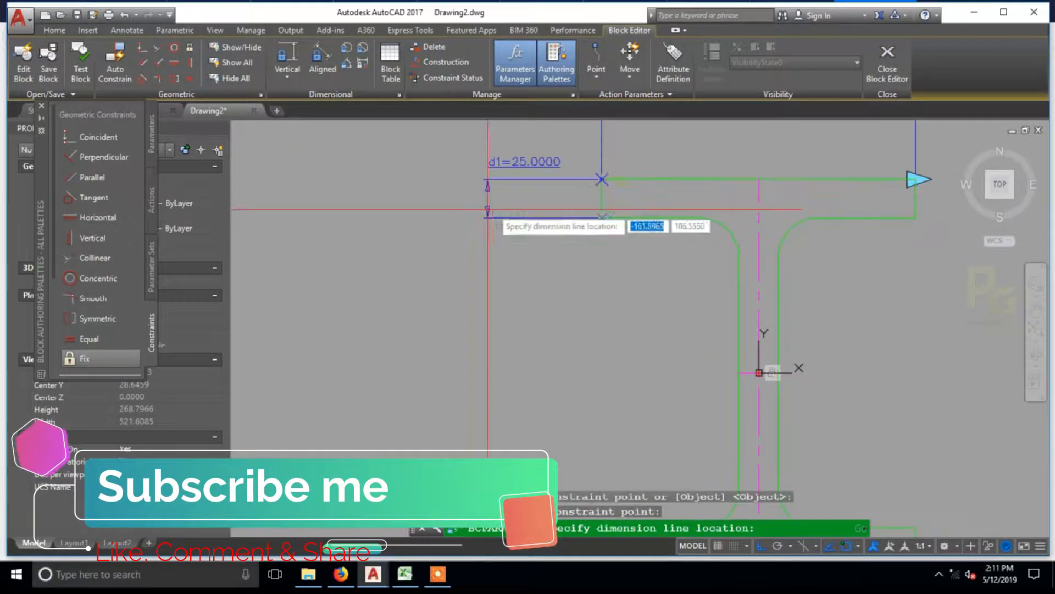
{"action": "left_click", "coordinate": [486, 173]}
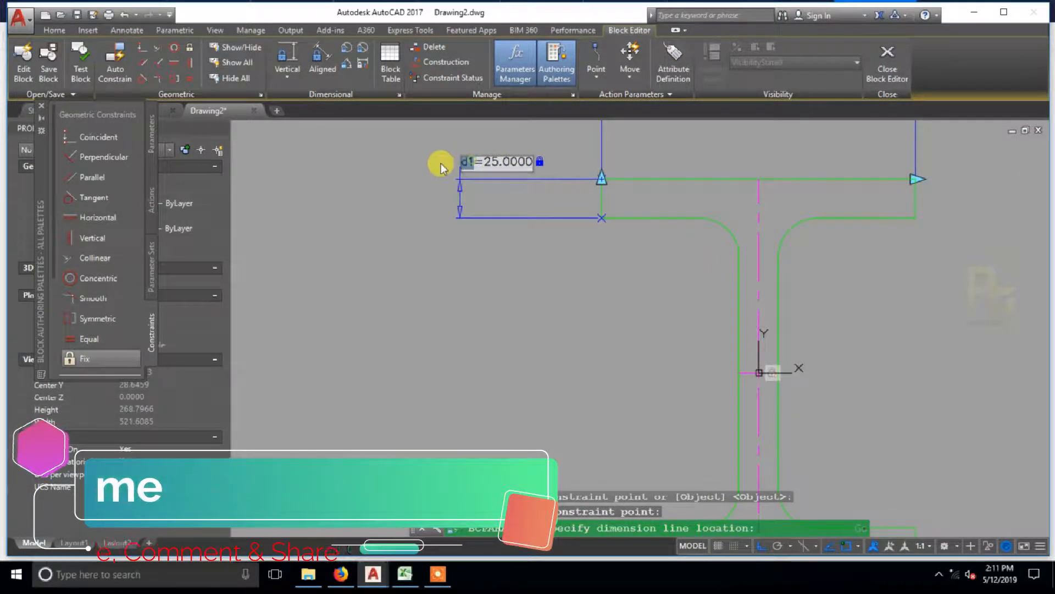
{"action": "type", "text": "T"}
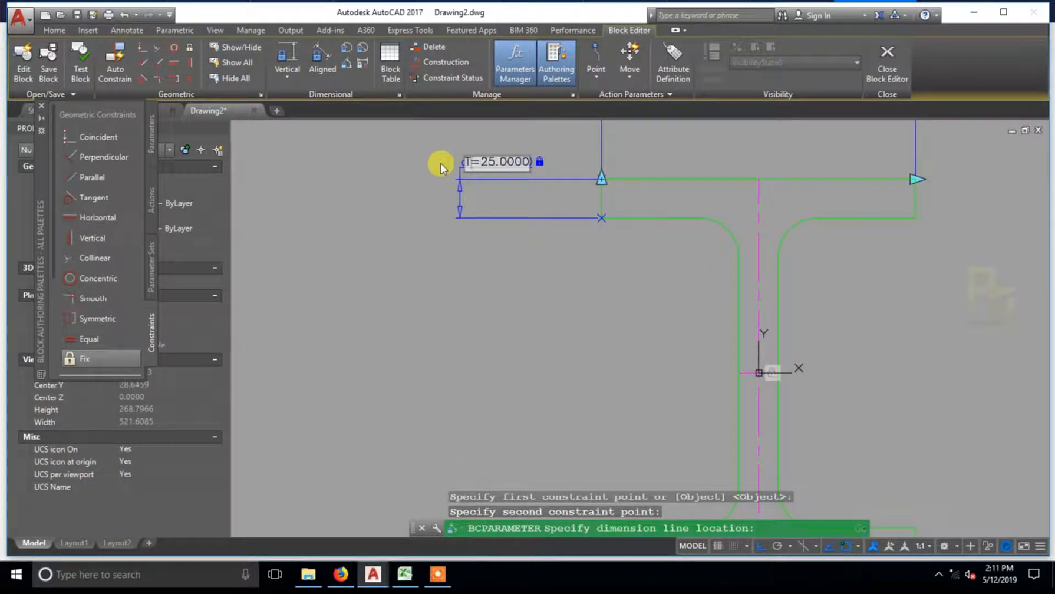
{"action": "type", "text": "f"}
{"action": "key", "text": "Return"}
{"action": "scroll", "coordinate": [520, 269], "scroll_direction": "down", "scroll_amount": 4}
{"action": "key", "text": "Escape"}
Step: Add a vertical dimensional constraint for the beam's overall depth from bottom-left to top-left corner, outside the flange thickness constraint, and name it D
{"action": "middle_click_drag", "start_coordinate": [552, 297], "coordinate": [527, 296]}
{"action": "left_click", "coordinate": [302, 83]}
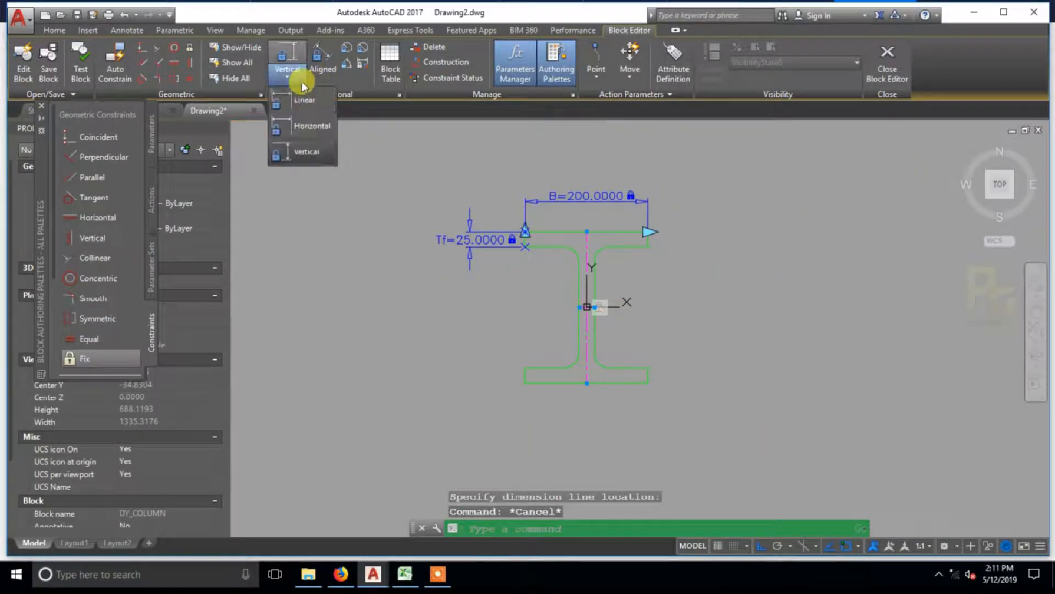
{"action": "left_click", "coordinate": [301, 154]}
{"action": "scroll", "coordinate": [528, 368], "scroll_direction": "up", "scroll_amount": 4}
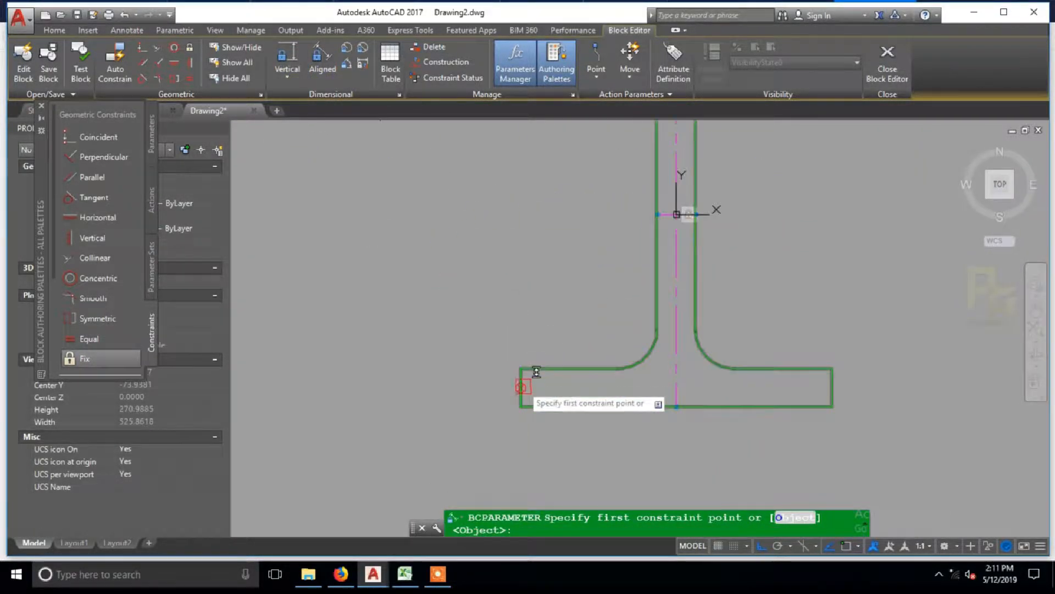
{"action": "left_click", "coordinate": [520, 406]}
{"action": "middle_click_drag", "start_coordinate": [555, 289], "coordinate": [574, 433]}
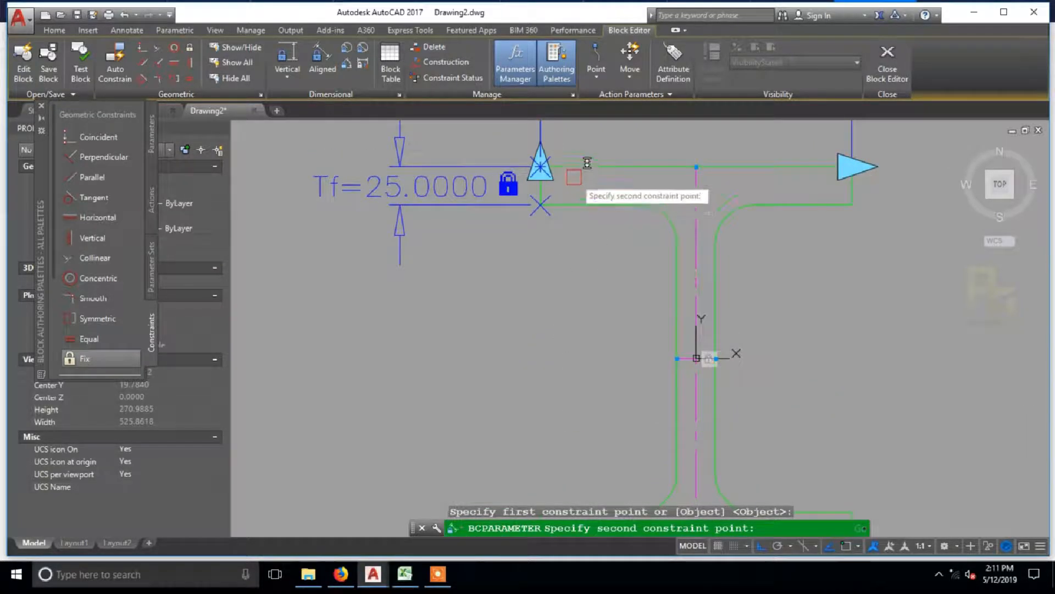
{"action": "left_click", "coordinate": [557, 166]}
{"action": "scroll", "coordinate": [604, 209], "scroll_direction": "down", "scroll_amount": 5}
{"action": "left_click", "coordinate": [407, 269]}
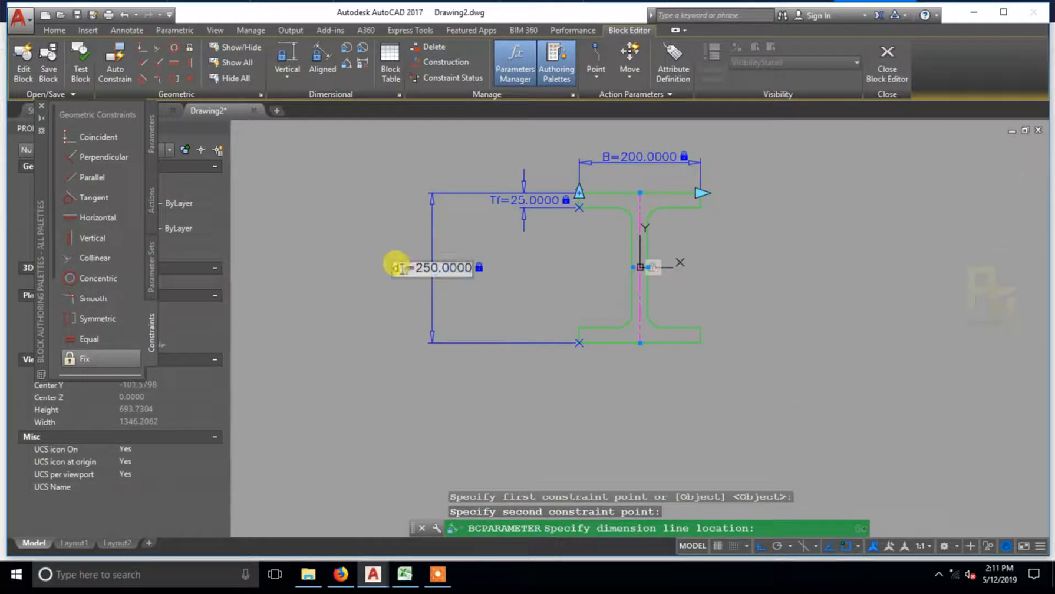
{"action": "type", "text": "D"}
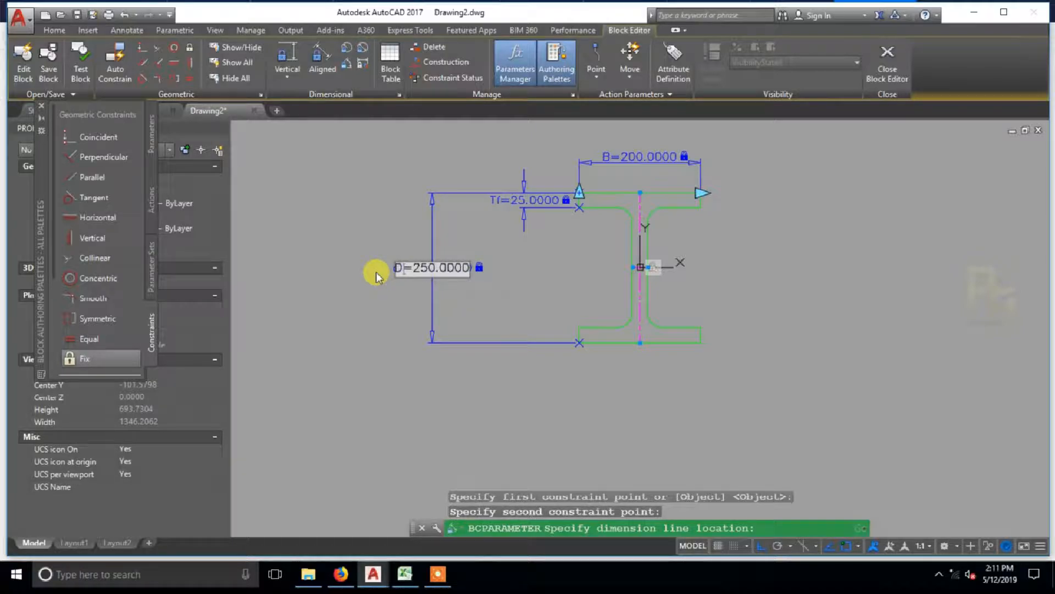
{"action": "key", "text": "Escape"}
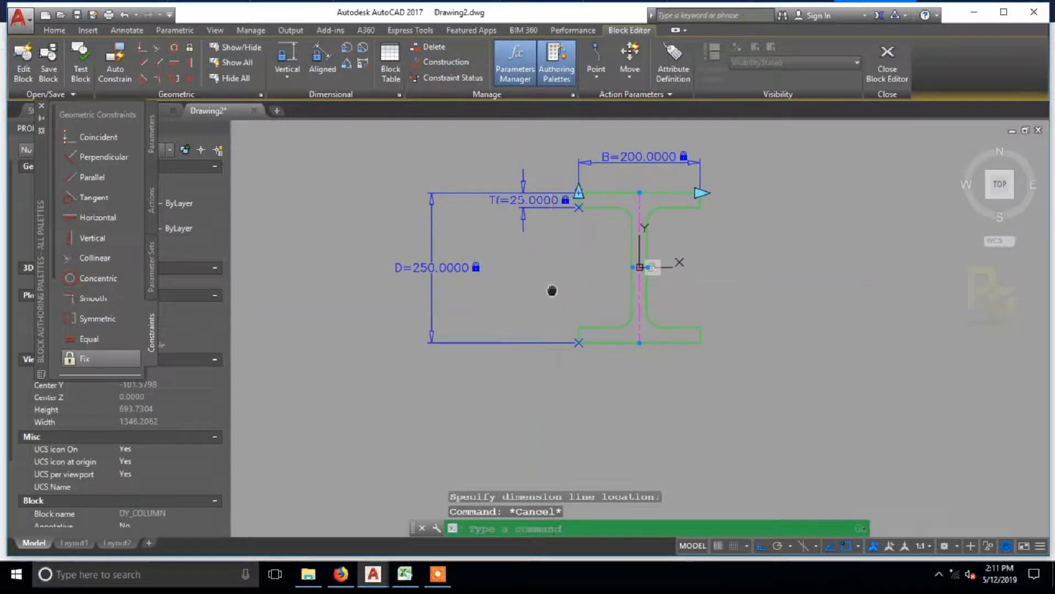
Step: Add a horizontal dimensional constraint across the web's thickness between the lower fillets' upper ends and name it Tw
{"action": "middle_click_drag", "start_coordinate": [552, 291], "coordinate": [481, 301]}
{"action": "left_click", "coordinate": [285, 71]}
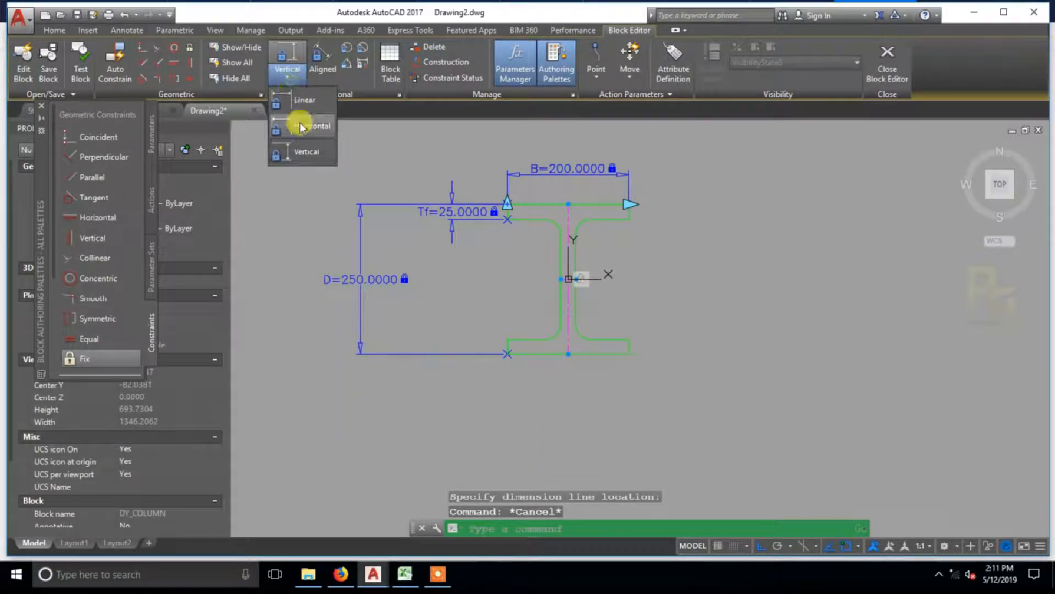
{"action": "left_click", "coordinate": [300, 122]}
{"action": "scroll", "coordinate": [526, 306], "scroll_direction": "up", "scroll_amount": 2}
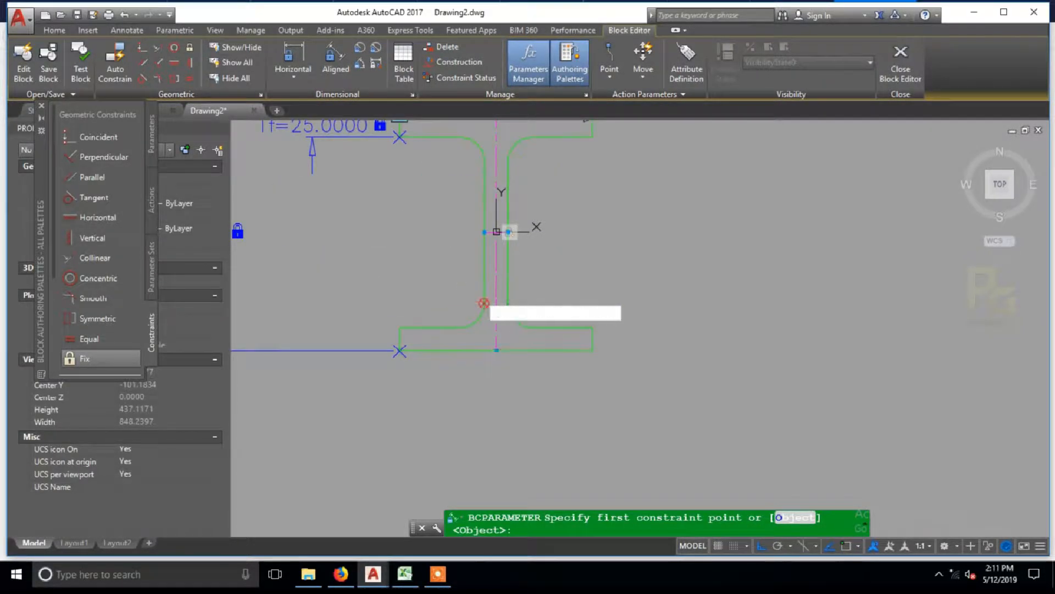
{"action": "left_click", "coordinate": [508, 297]}
{"action": "left_click", "coordinate": [484, 303]}
{"action": "left_click", "coordinate": [555, 273]}
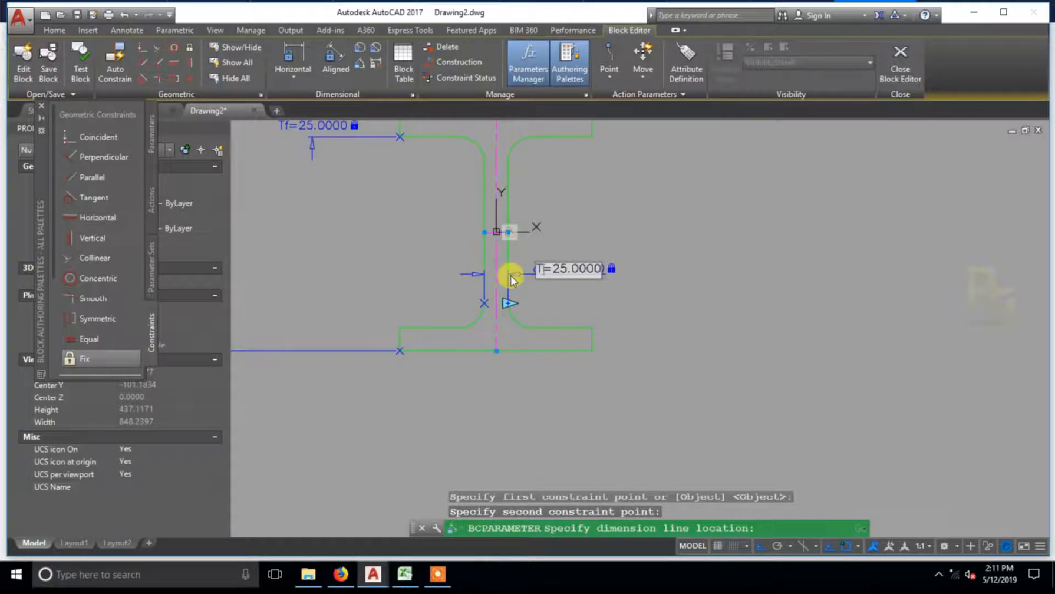
{"action": "left_click", "coordinate": [591, 306]}
{"action": "scroll", "coordinate": [610, 220], "scroll_direction": "down", "scroll_amount": 1}
{"action": "middle_click_drag", "start_coordinate": [610, 220], "coordinate": [608, 268]}
{"action": "key", "text": "Escape"}
Step: Add a radius dimensional constraint to the upper-right fillet between web and top flange, and name it R
{"action": "scroll", "coordinate": [580, 252], "scroll_direction": "up", "scroll_amount": 1}
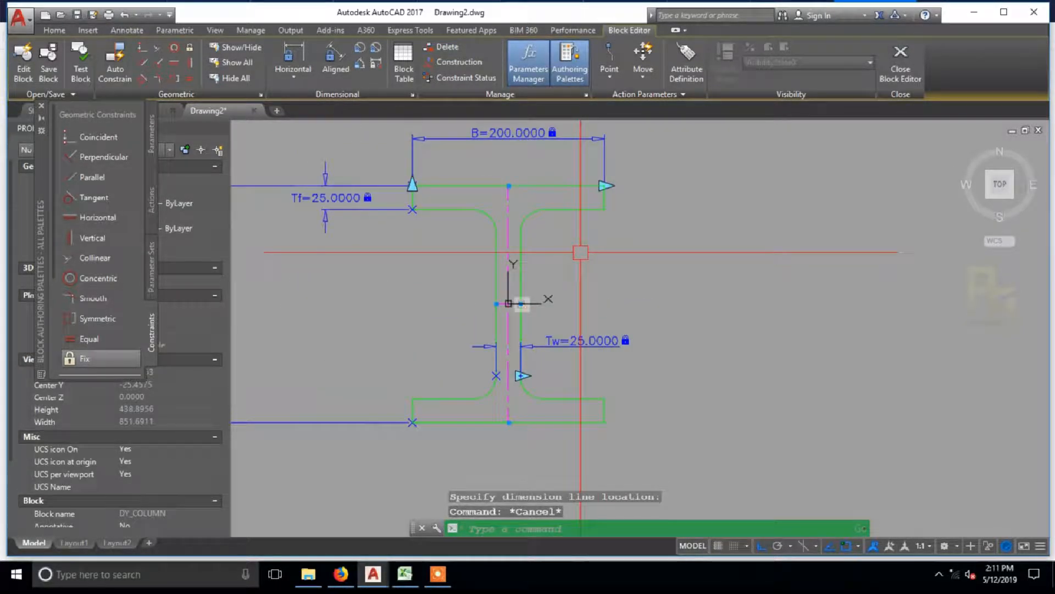
{"action": "left_click", "coordinate": [363, 65]}
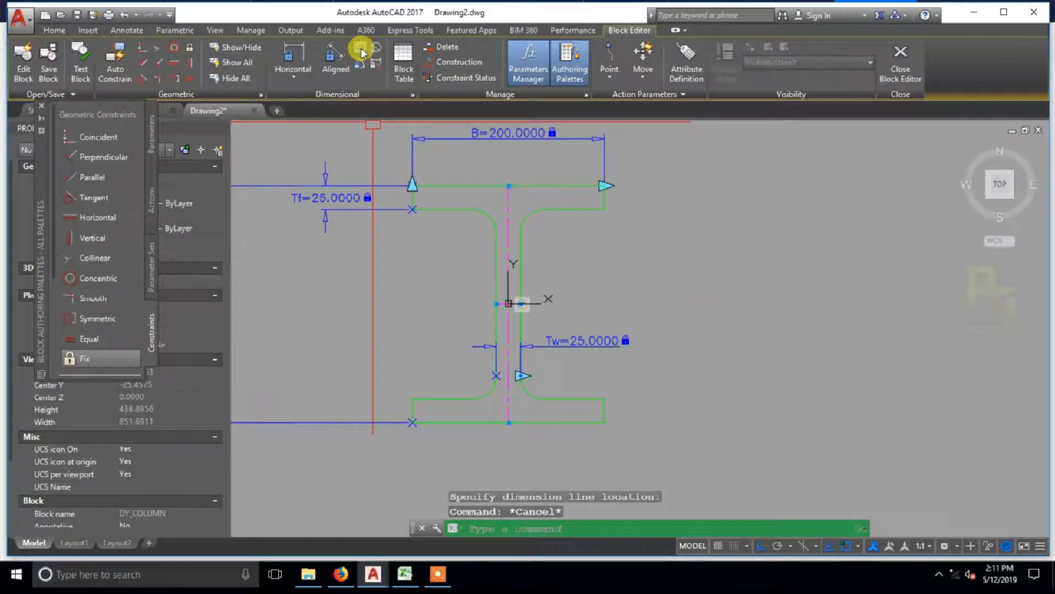
{"action": "left_click", "coordinate": [361, 48]}
{"action": "scroll", "coordinate": [532, 196], "scroll_direction": "up", "scroll_amount": 3}
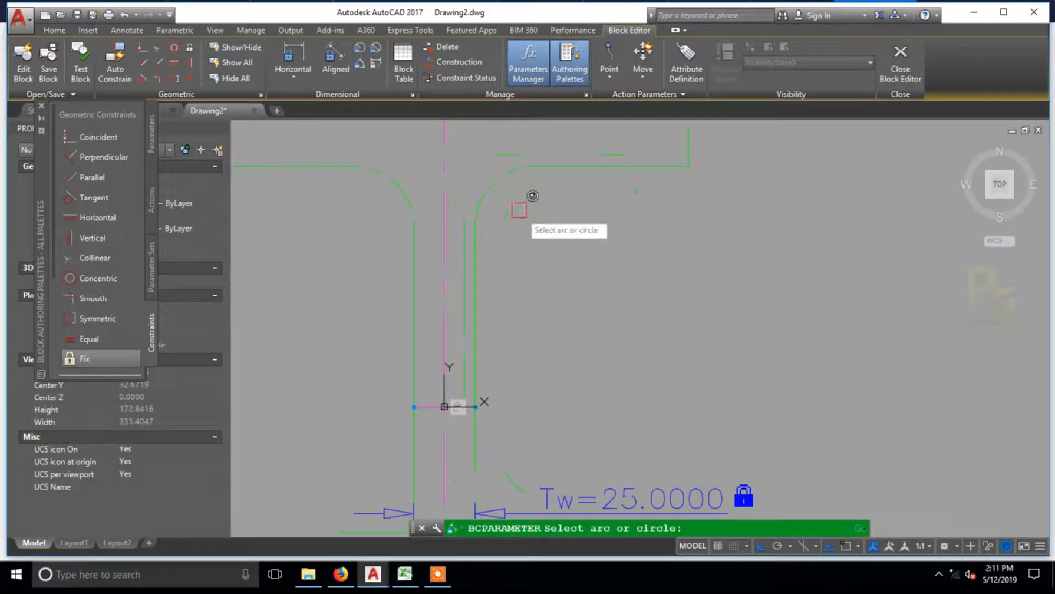
{"action": "left_click", "coordinate": [495, 178]}
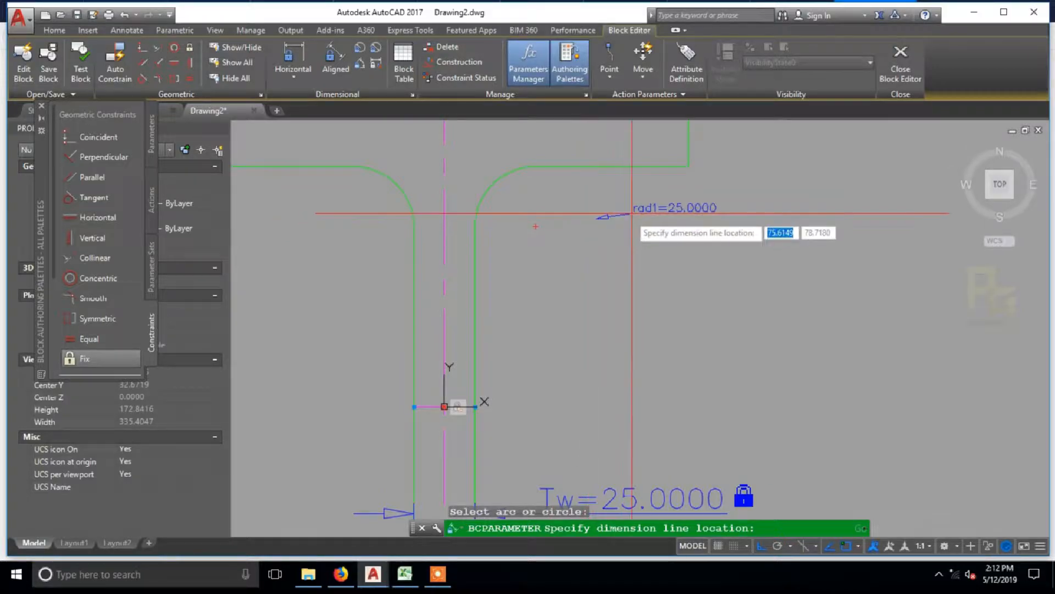
{"action": "left_click", "coordinate": [637, 265]}
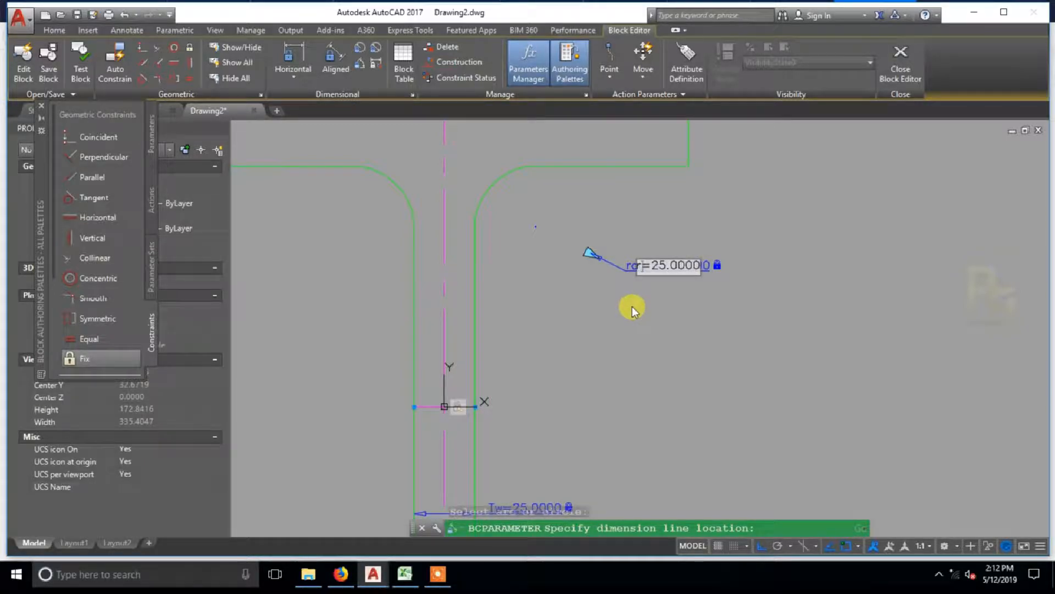
{"action": "key", "text": "Escape"}
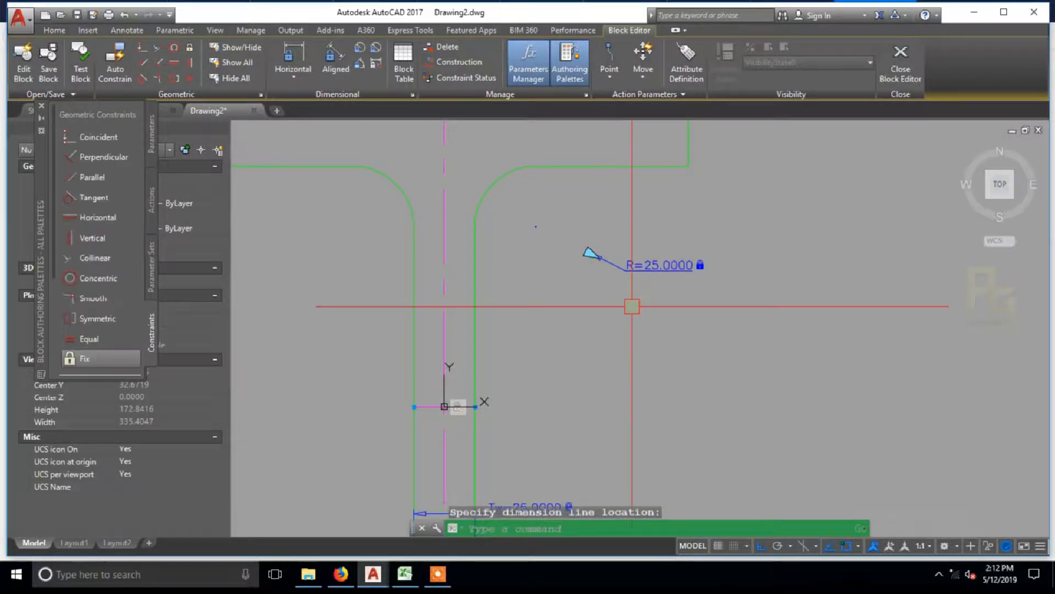
{"action": "scroll", "coordinate": [632, 311], "scroll_direction": "down", "scroll_amount": 4}
{"action": "scroll", "coordinate": [631, 310], "scroll_direction": "down", "scroll_amount": 2}
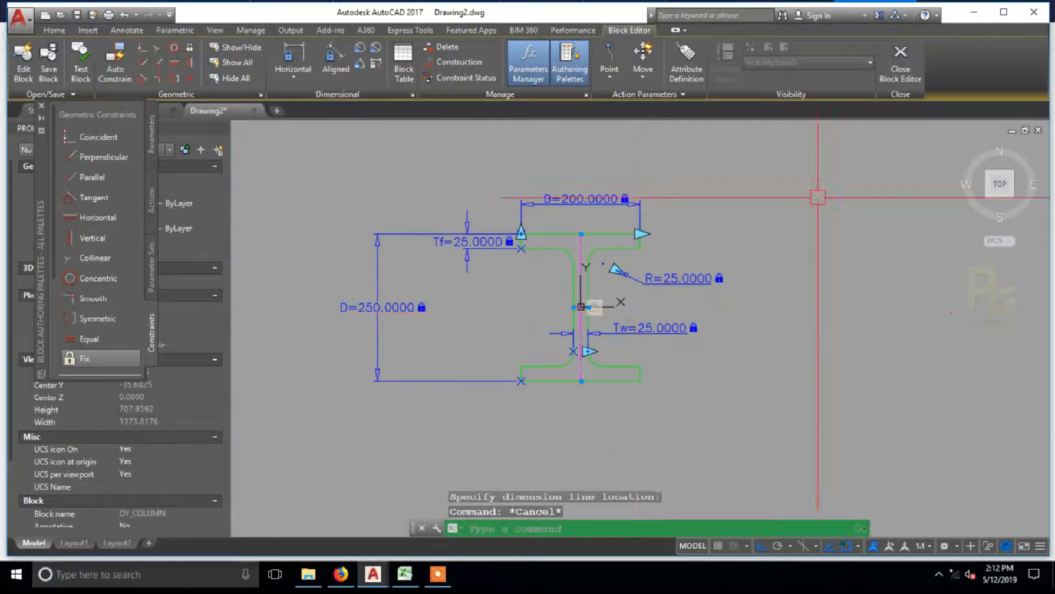
Step: Close the Block Editor with the changes saved and select the inserted DY_COLUMN block
{"action": "left_click", "coordinate": [904, 65]}
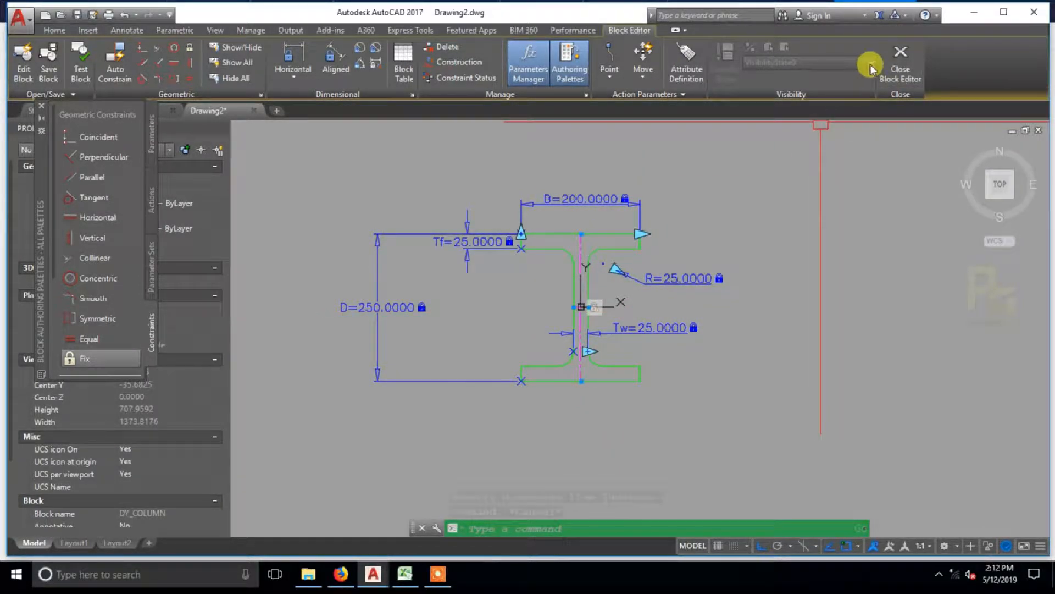
{"action": "left_click", "coordinate": [465, 269]}
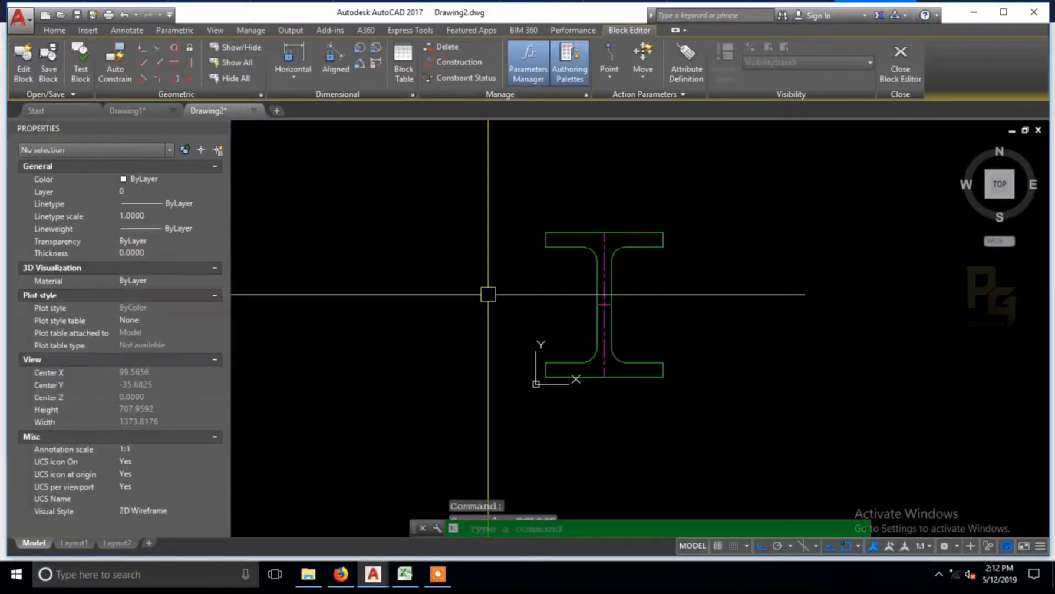
{"action": "left_click", "coordinate": [551, 254]}
{"action": "middle_click_drag", "start_coordinate": [554, 270], "coordinate": [583, 219]}
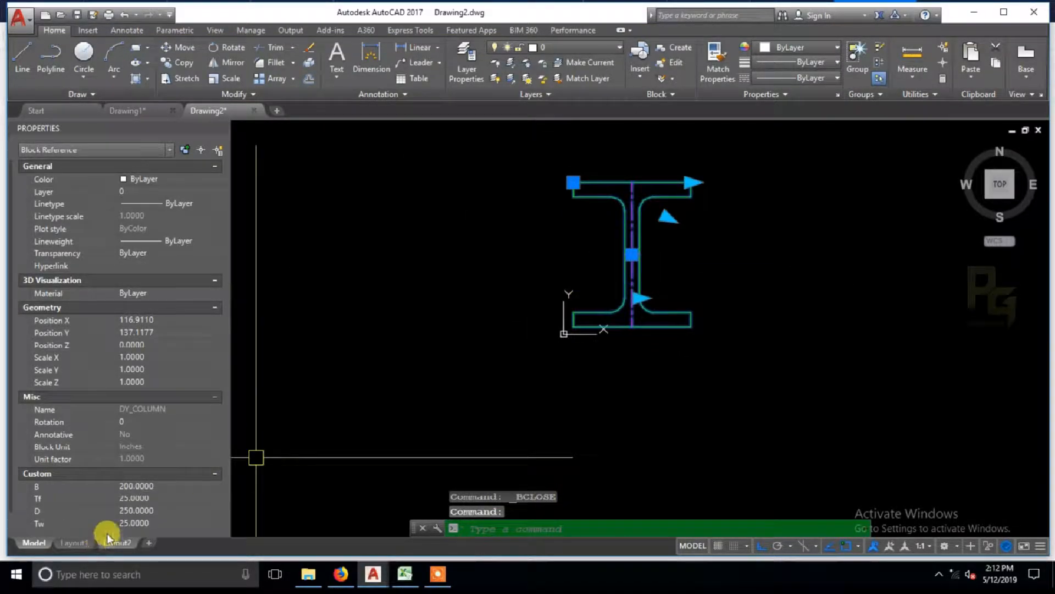
Step: Test the inserted block's custom properties by setting B to 250, Tf to 10, D to 500, Tw to 10 and R to 50
{"action": "left_click", "coordinate": [161, 482]}
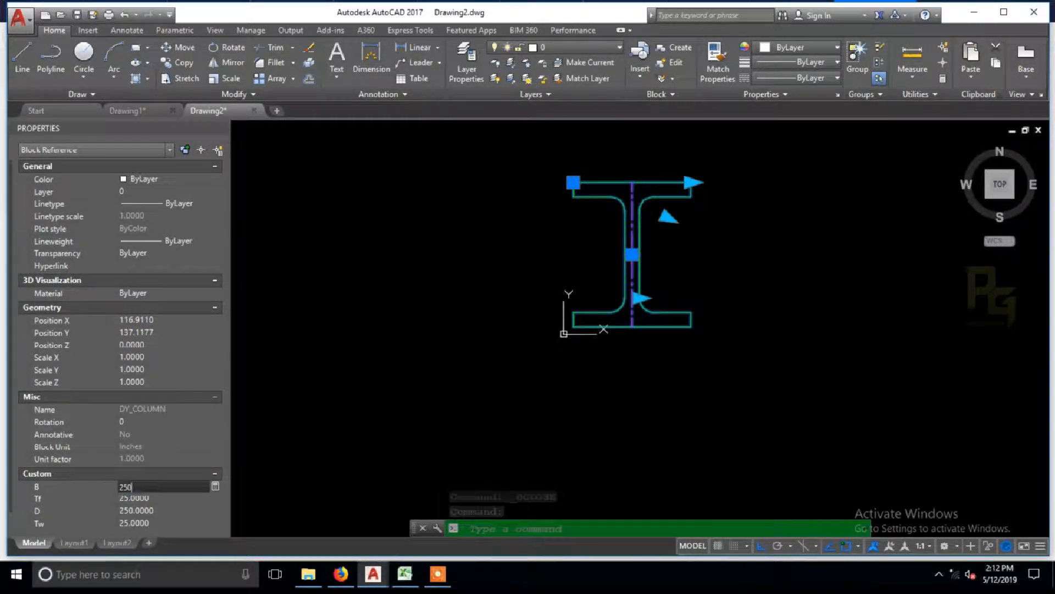
{"action": "key", "text": "Tab"}
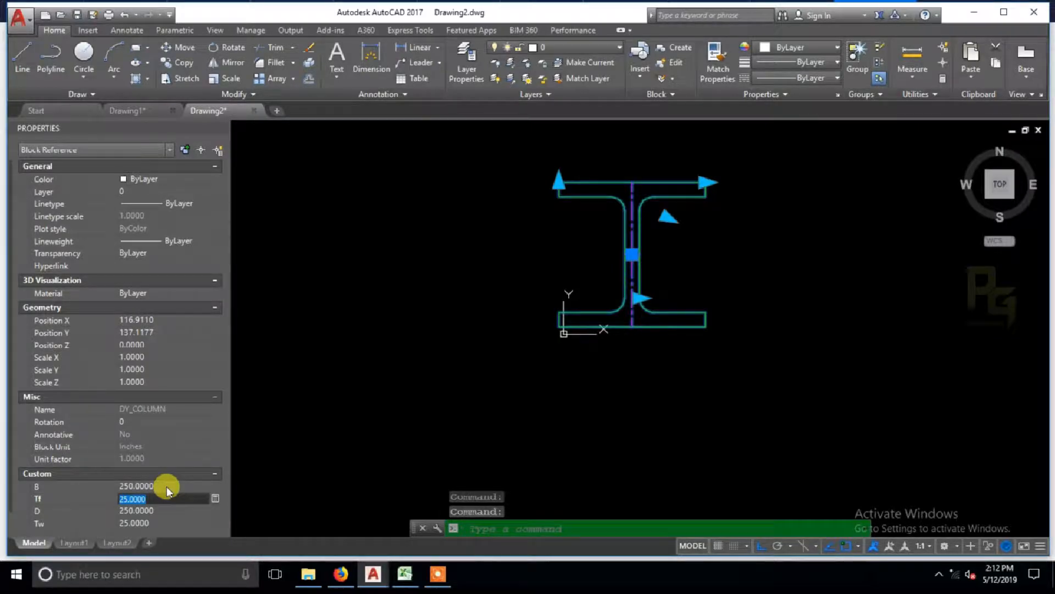
{"action": "type", "text": "10"}
{"action": "key", "text": "Tab"}
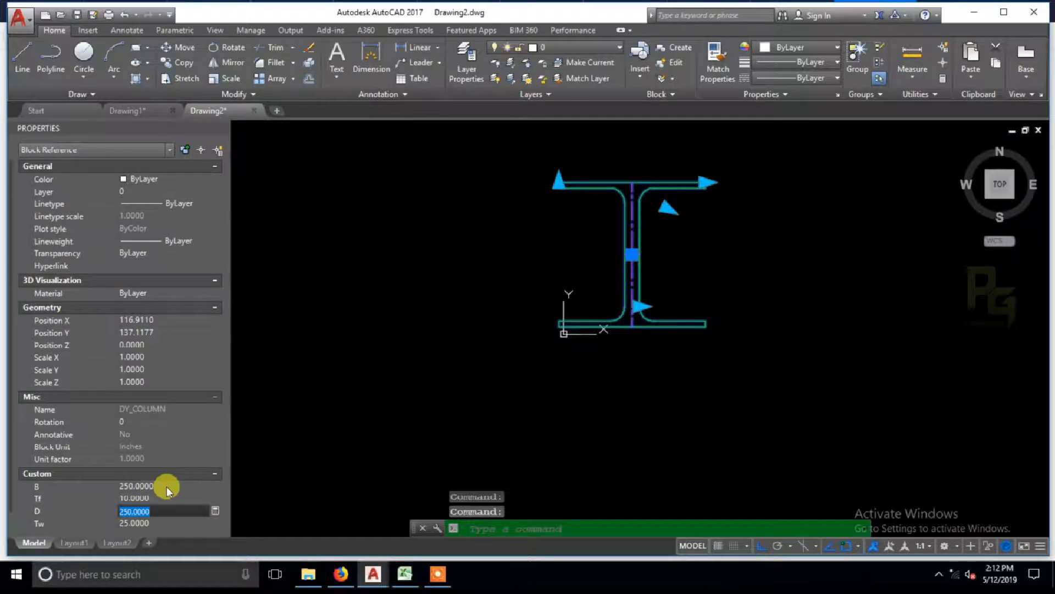
{"action": "key", "text": "Tab"}
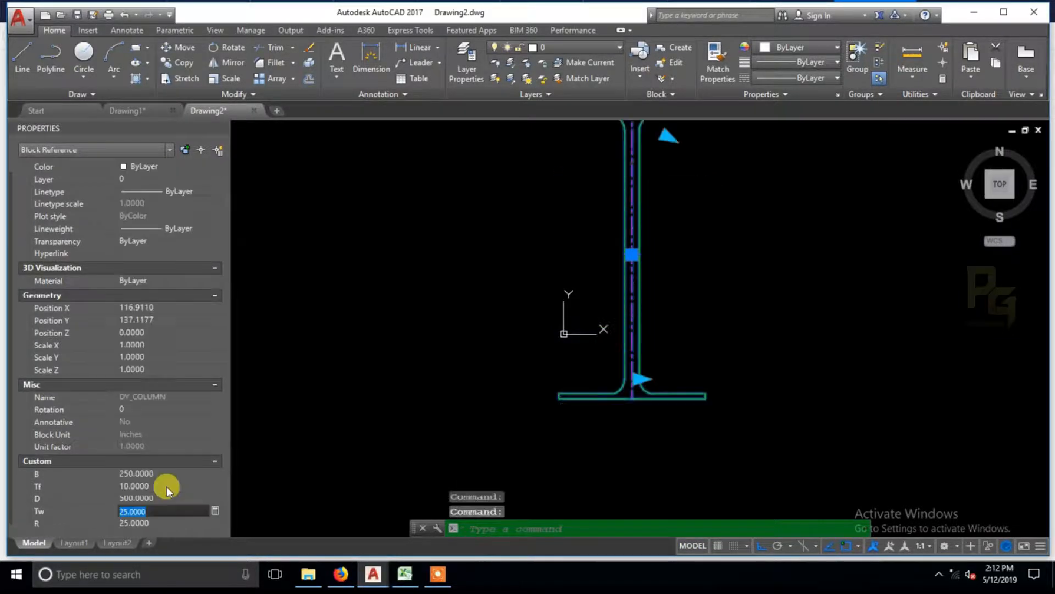
{"action": "scroll", "coordinate": [561, 328], "scroll_direction": "down", "scroll_amount": 2}
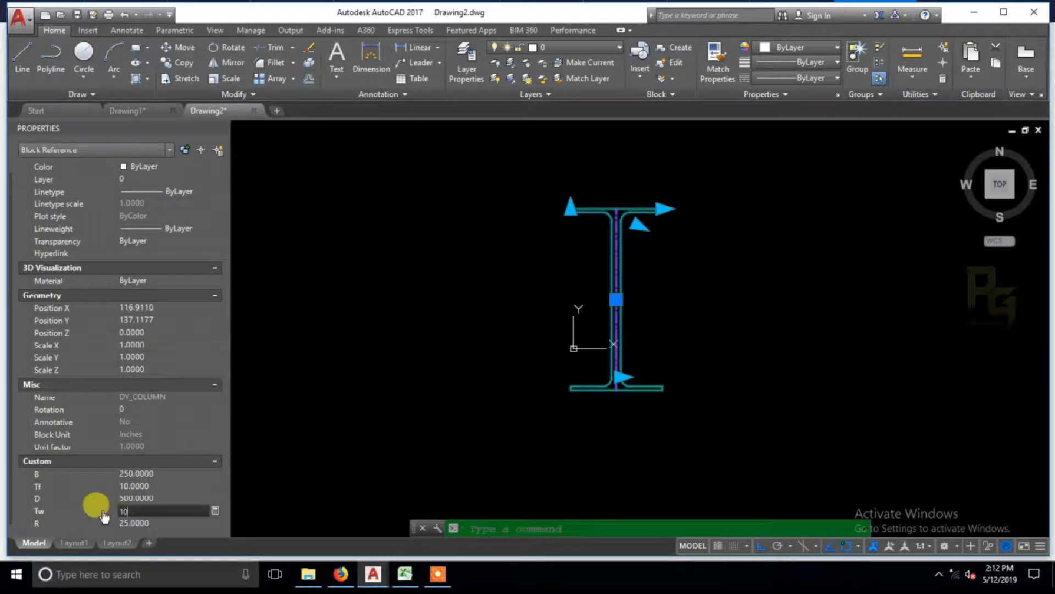
{"action": "key", "text": "Tab"}
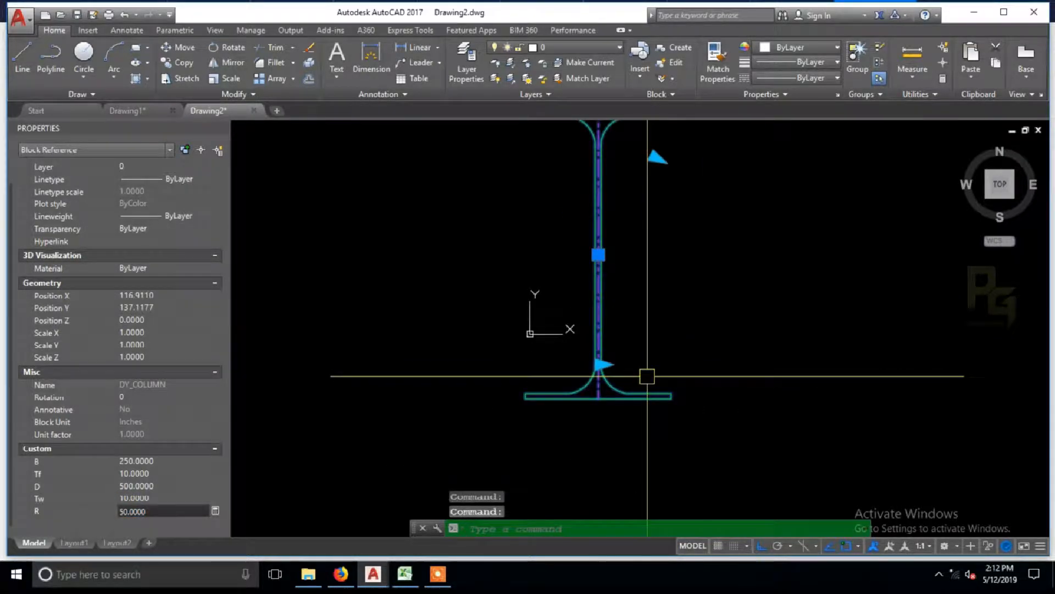
Step: Reopen the block in the Block Editor and remove all grips from the dimensional constraints B, Tf, D, Tw and R through their Number of Grips property
{"action": "right_click", "coordinate": [636, 228]}
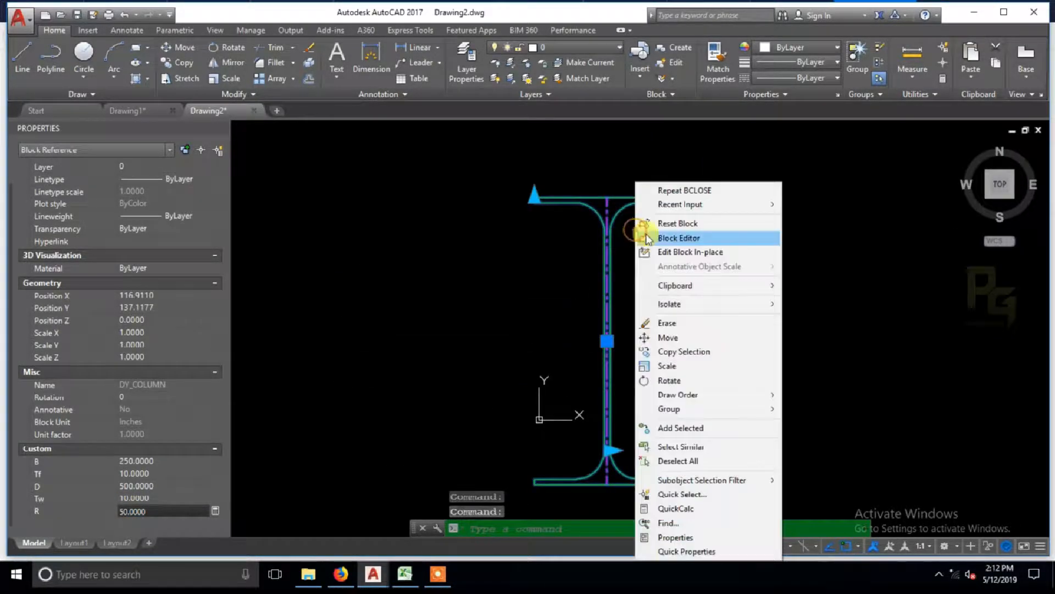
{"action": "left_click", "coordinate": [648, 236]}
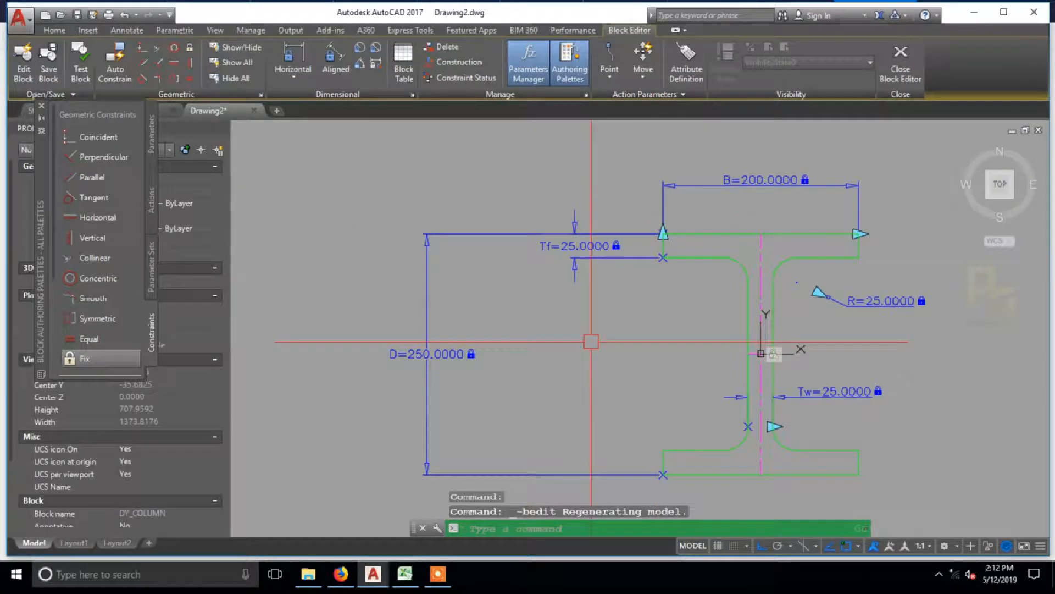
{"action": "left_click", "coordinate": [582, 329]}
{"action": "left_click", "coordinate": [549, 205]}
{"action": "left_click", "coordinate": [696, 195]}
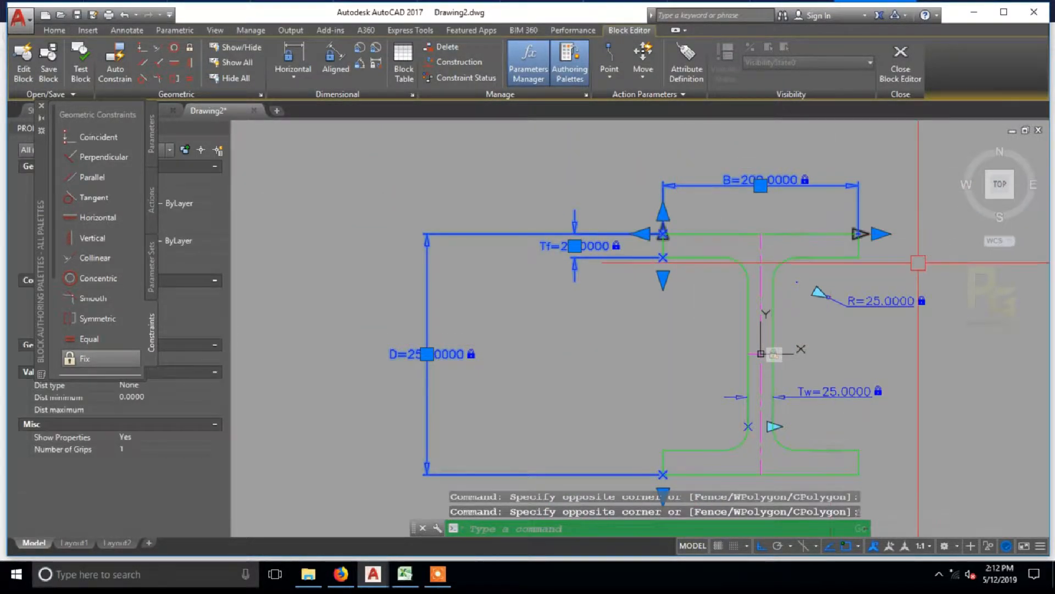
{"action": "left_click", "coordinate": [865, 402]}
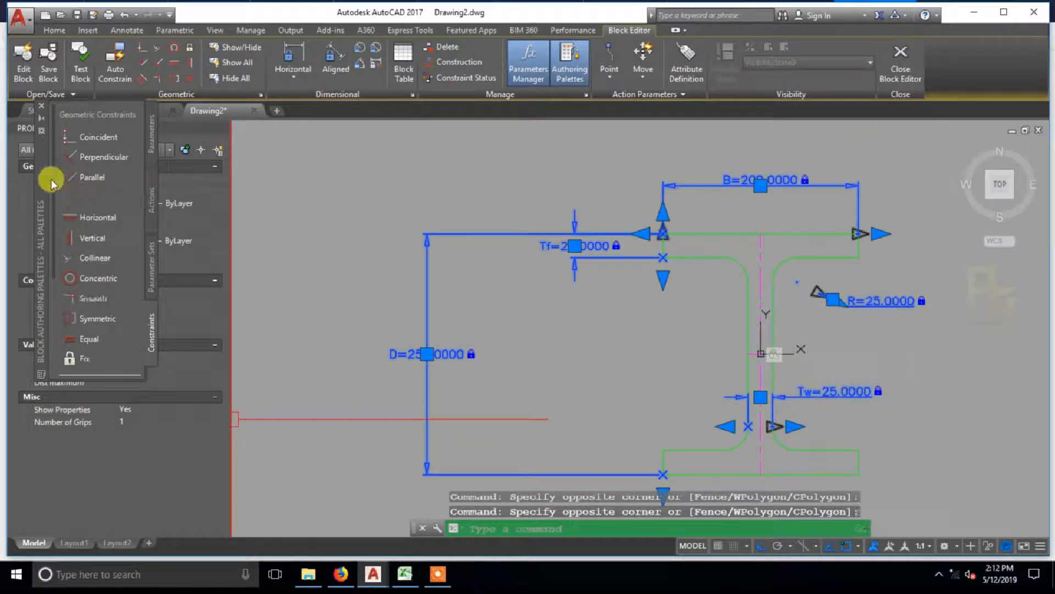
{"action": "left_click", "coordinate": [41, 112]}
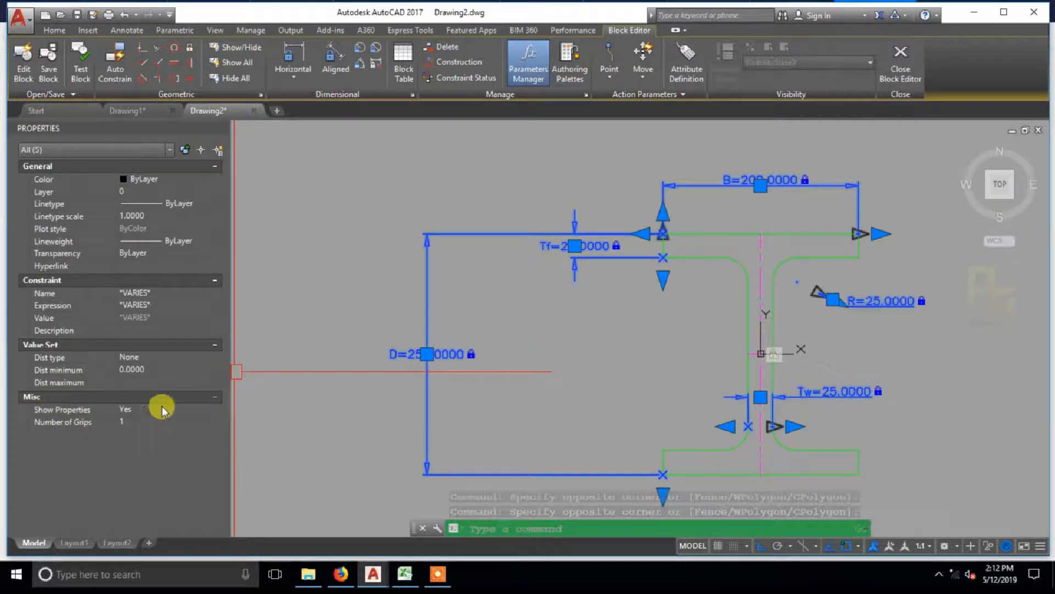
{"action": "left_click", "coordinate": [141, 423]}
{"action": "left_click", "coordinate": [146, 434]}
{"action": "key", "text": "Escape"}
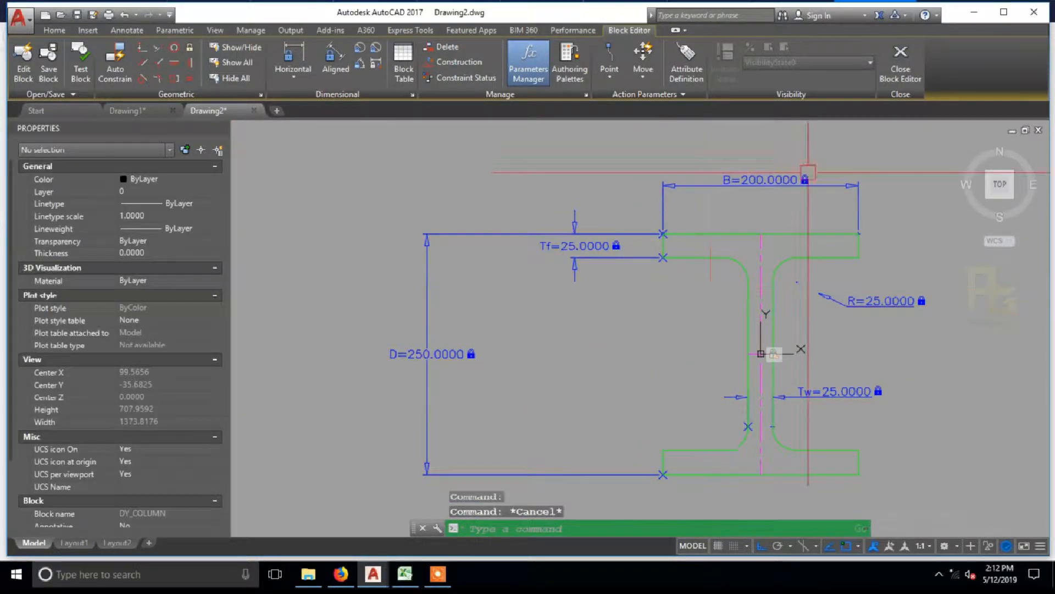
Step: Close the Block Editor with the changes saved and select the inserted DY_COLUMN block to check its grips
{"action": "left_click", "coordinate": [895, 72]}
{"action": "left_click", "coordinate": [449, 277]}
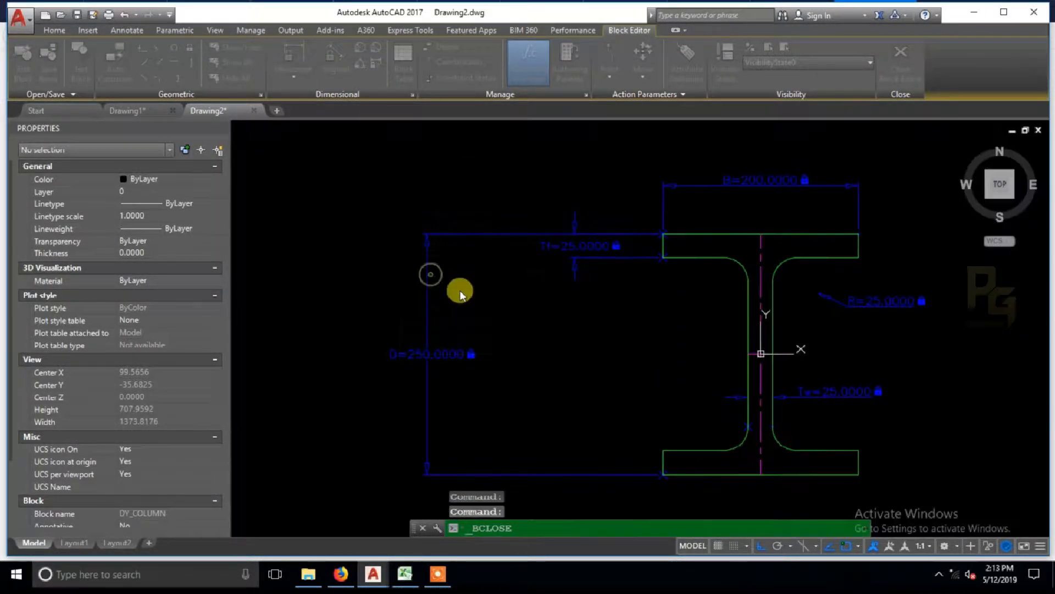
{"action": "left_click", "coordinate": [578, 206]}
{"action": "middle_click_drag", "start_coordinate": [580, 238], "coordinate": [591, 229]}
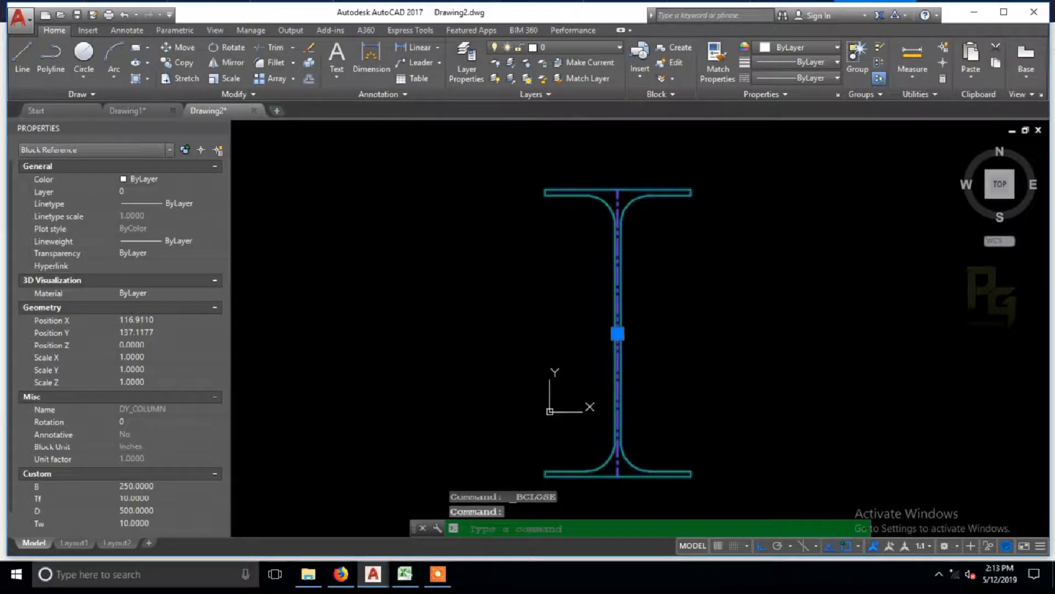
{"action": "mouse_move", "coordinate": [589, 405]}
{"action": "middle_mouse_down"}
{"action": "mouse_move", "coordinate": [608, 363]}
{"action": "mouse_move", "coordinate": [605, 411]}
{"action": "middle_mouse_up"}
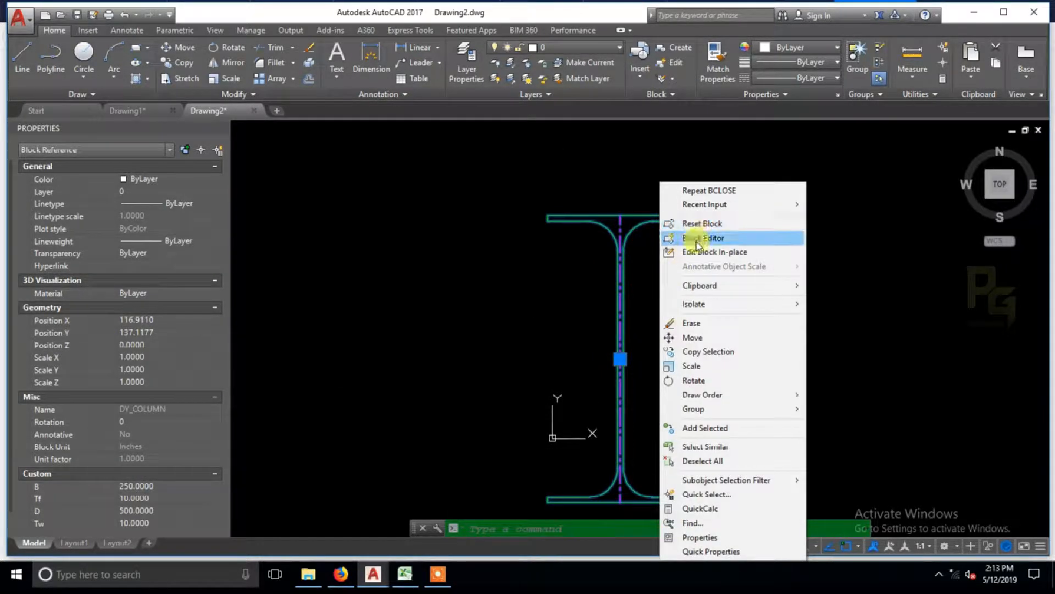
Step: Reopen DY_COLUMN in the Block Editor and place a block table with one grip beside the I-beam's upper-right side
{"action": "left_click", "coordinate": [697, 240]}
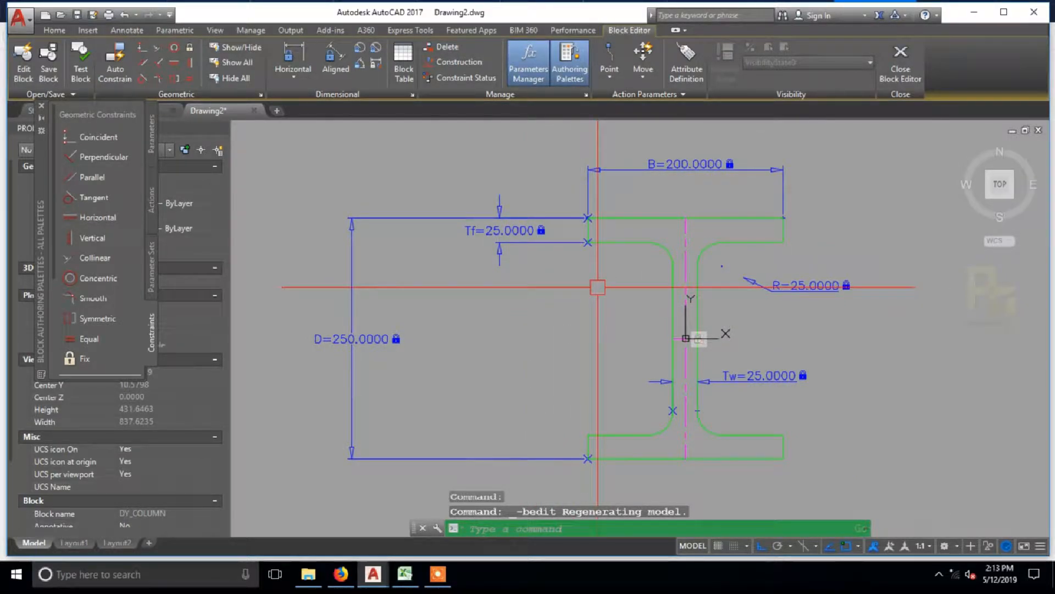
{"action": "middle_click_drag", "start_coordinate": [598, 286], "coordinate": [539, 284]}
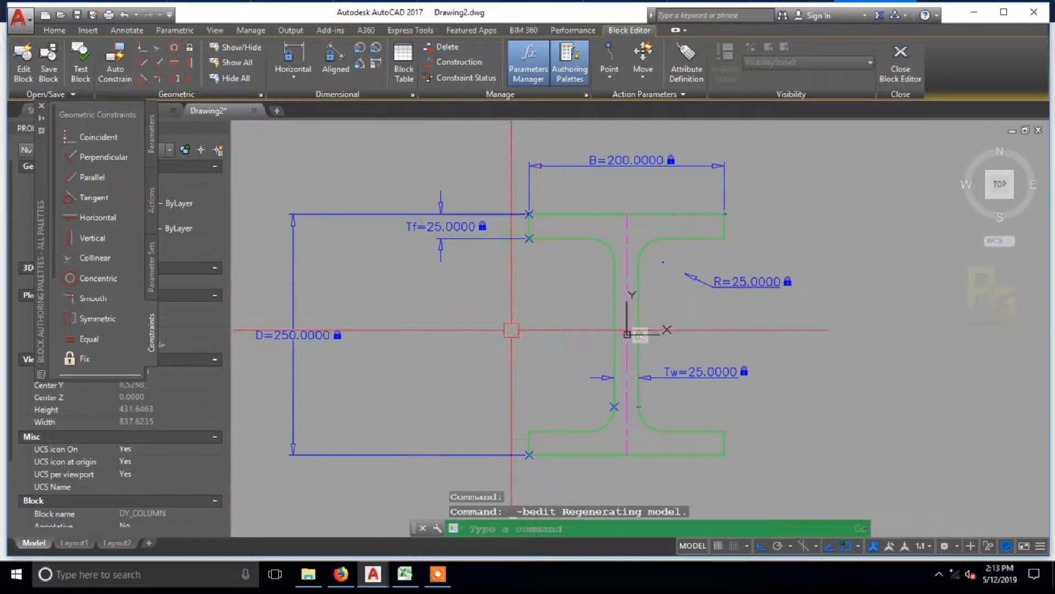
{"action": "left_click", "coordinate": [405, 67]}
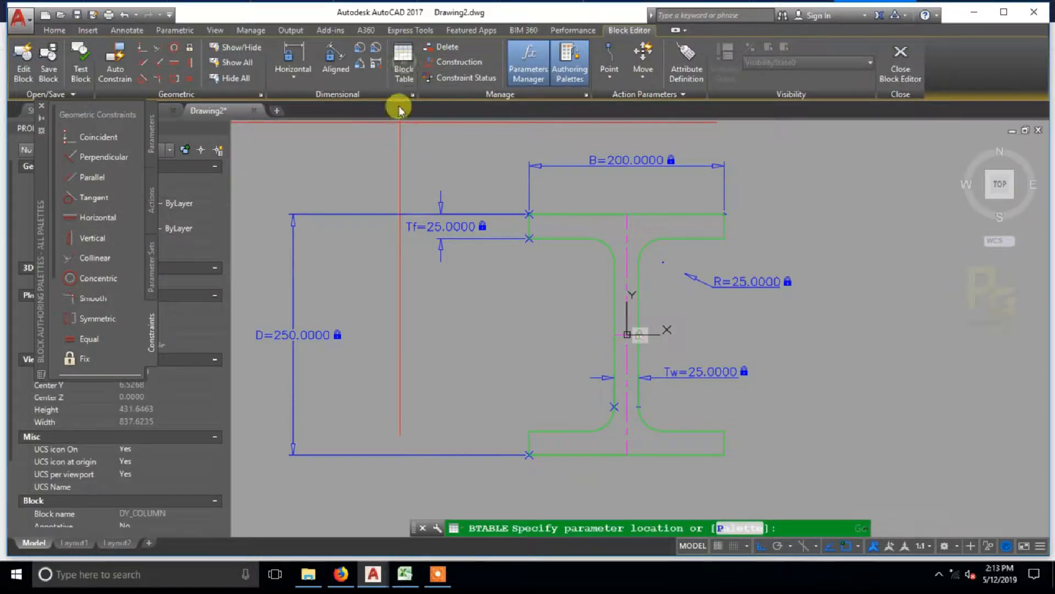
{"action": "middle_click_drag", "start_coordinate": [828, 237], "coordinate": [740, 244]}
{"action": "left_click", "coordinate": [742, 247]}
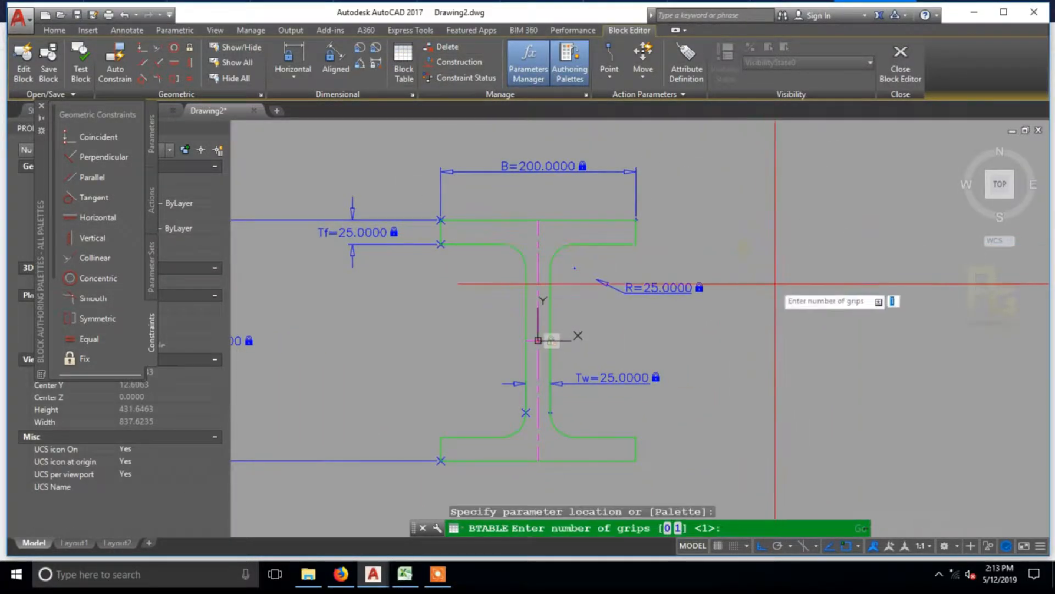
{"action": "key", "text": "Return"}
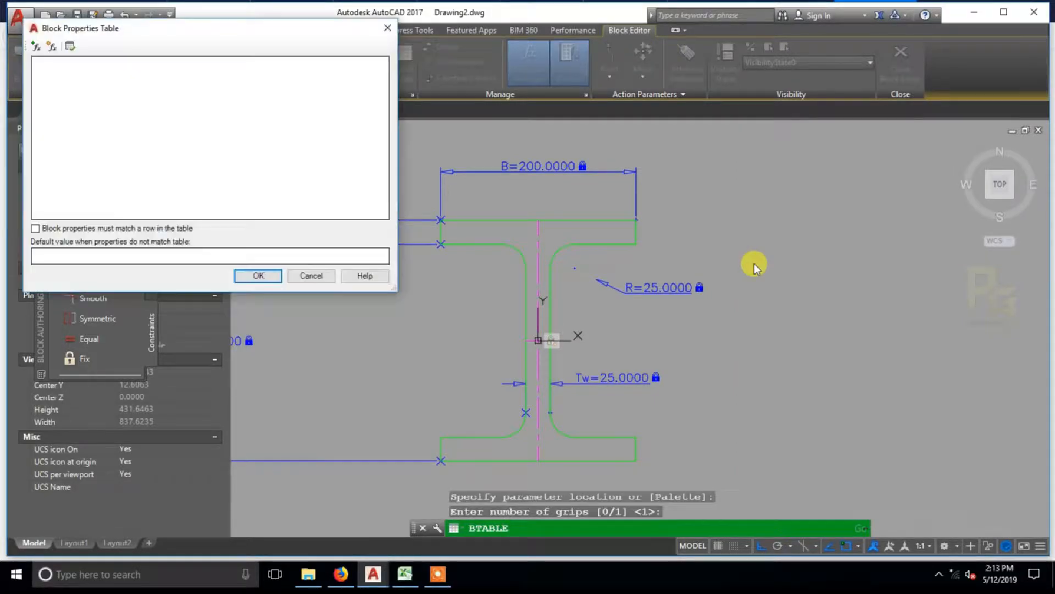
Step: Add the parameters B, Tf, D, Tw and R as columns of the block properties table
{"action": "left_click", "coordinate": [37, 48]}
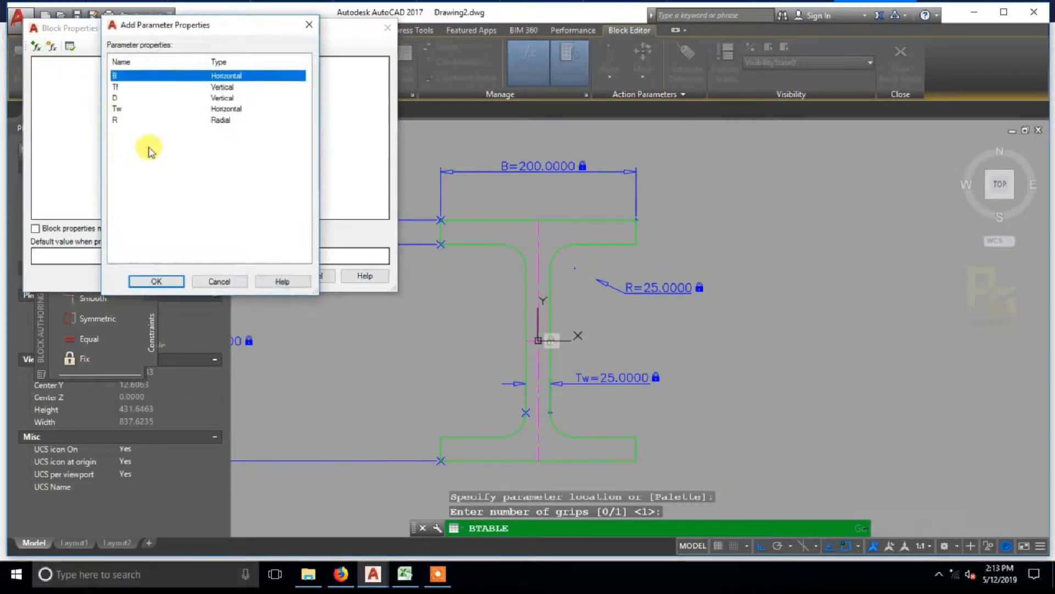
{"action": "left_click", "coordinate": [119, 121]}
{"action": "left_click", "coordinate": [119, 77], "text": "shift"}
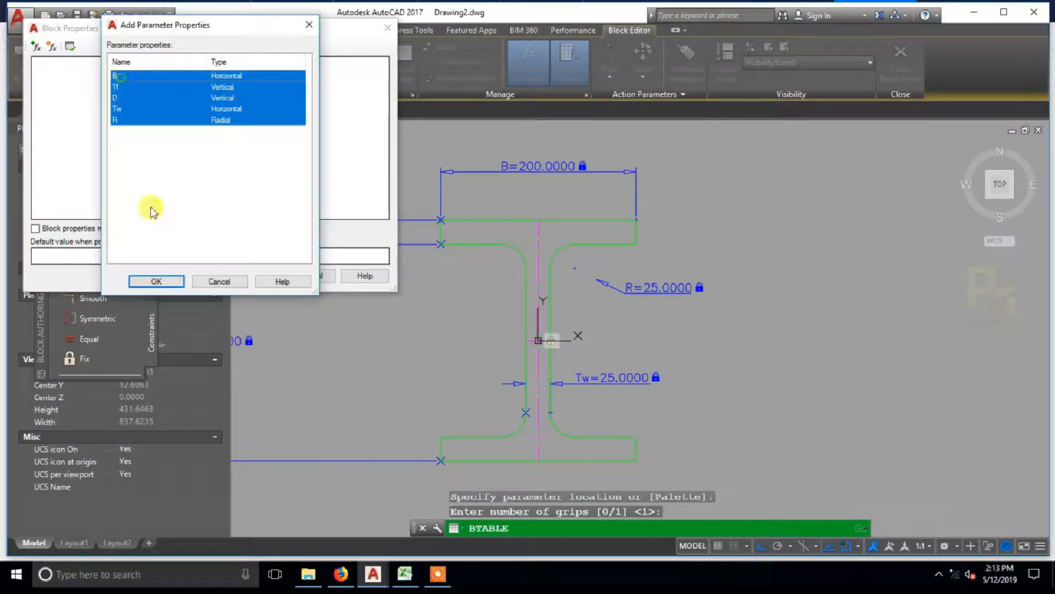
{"action": "left_click", "coordinate": [156, 281]}
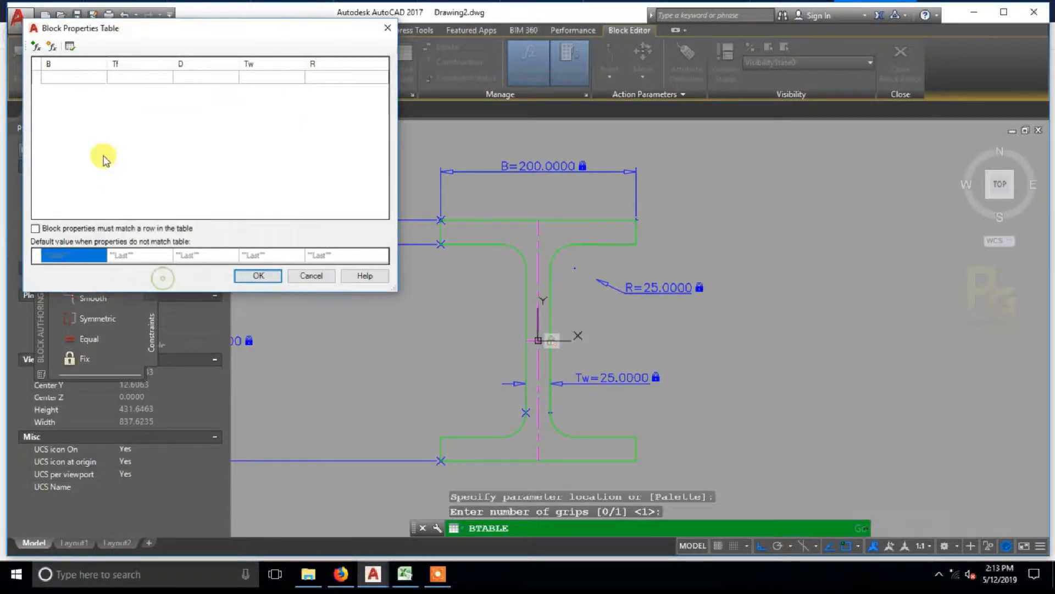
Step: Create a new user parameter called NAME with type String in the block properties table
{"action": "left_click", "coordinate": [52, 47]}
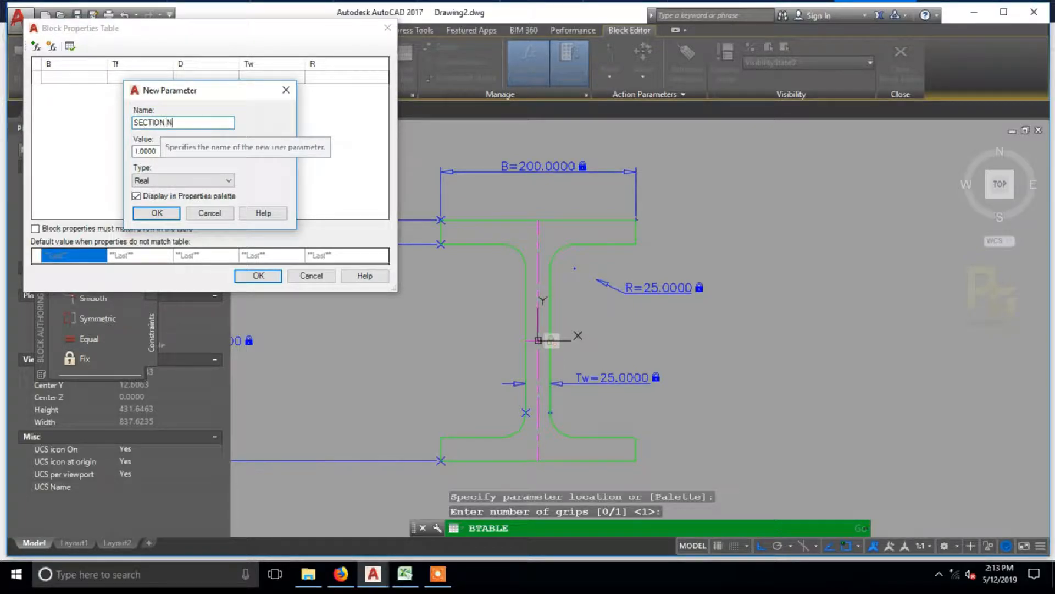
{"action": "left_click", "coordinate": [182, 181]}
{"action": "left_click", "coordinate": [152, 239]}
{"action": "left_click", "coordinate": [157, 213]}
{"action": "left_click", "coordinate": [608, 299]}
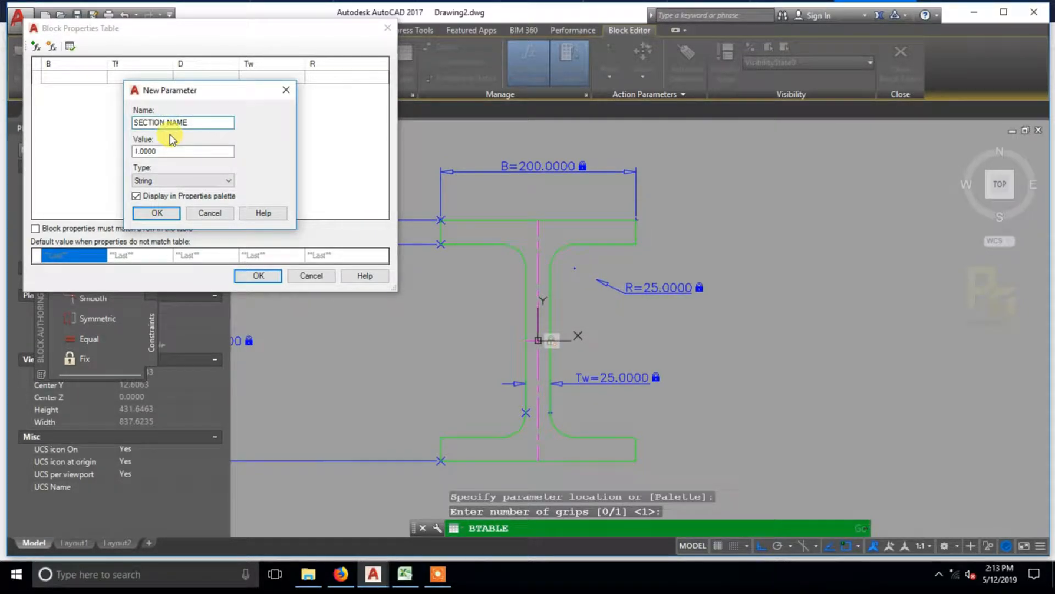
{"action": "left_click", "coordinate": [156, 213]}
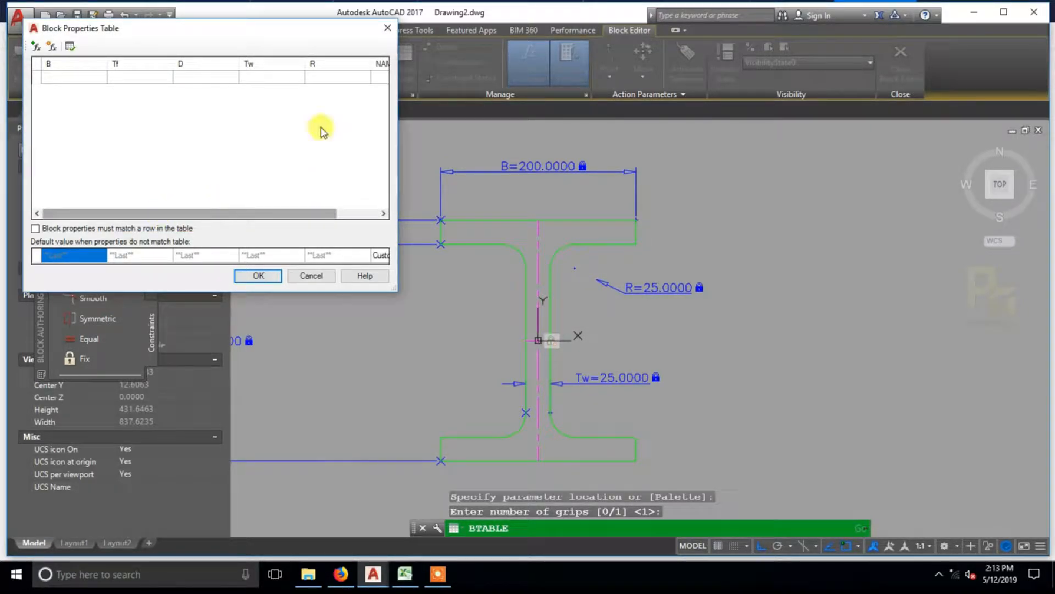
Step: Reorder the table columns to NAME, D, B, Tf, Tw, R and widen the dialog to fit them all
{"action": "left_click", "coordinate": [48, 65]}
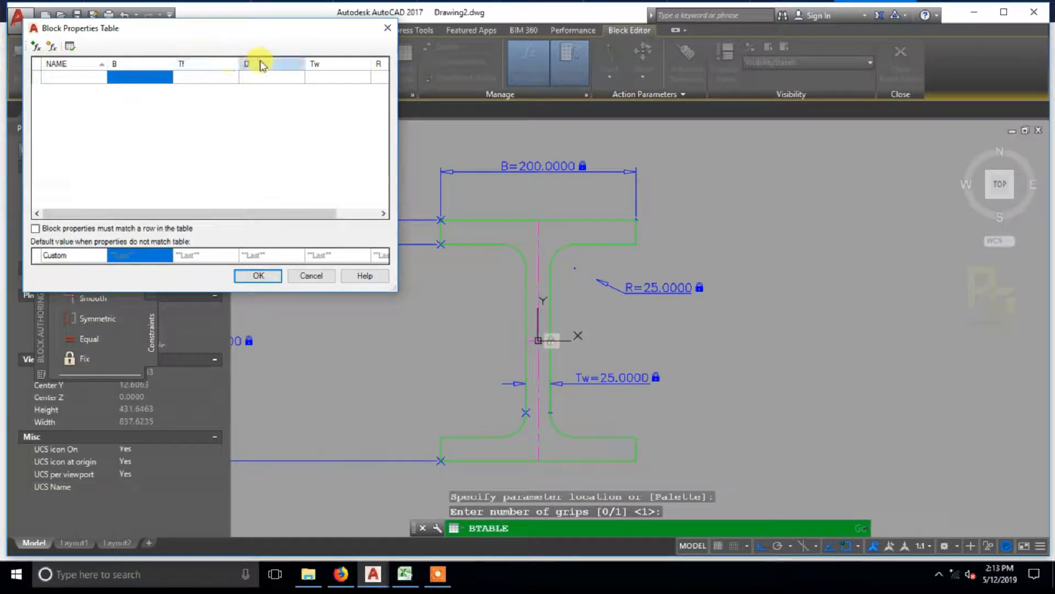
{"action": "left_click_drag", "start_coordinate": [266, 66], "coordinate": [123, 66]}
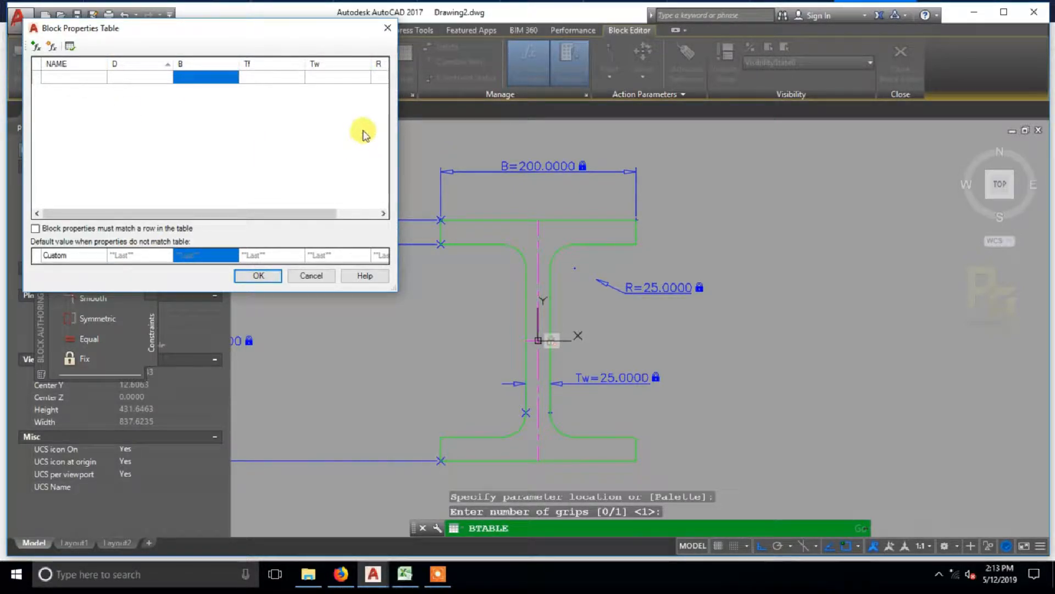
{"action": "left_click_drag", "start_coordinate": [397, 123], "coordinate": [601, 144]}
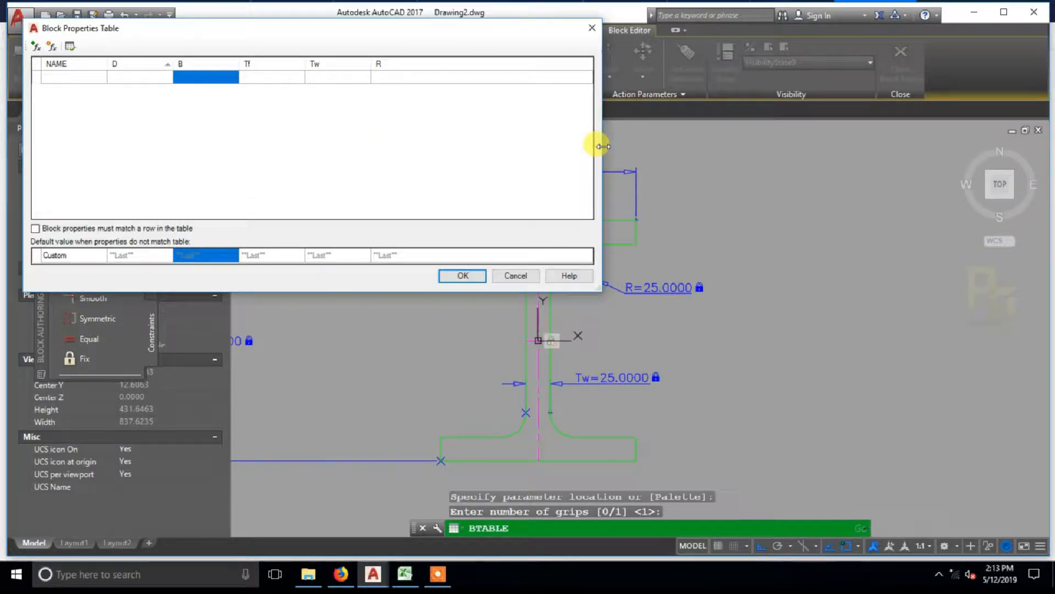
{"action": "left_click_drag", "start_coordinate": [282, 43], "coordinate": [342, 78]}
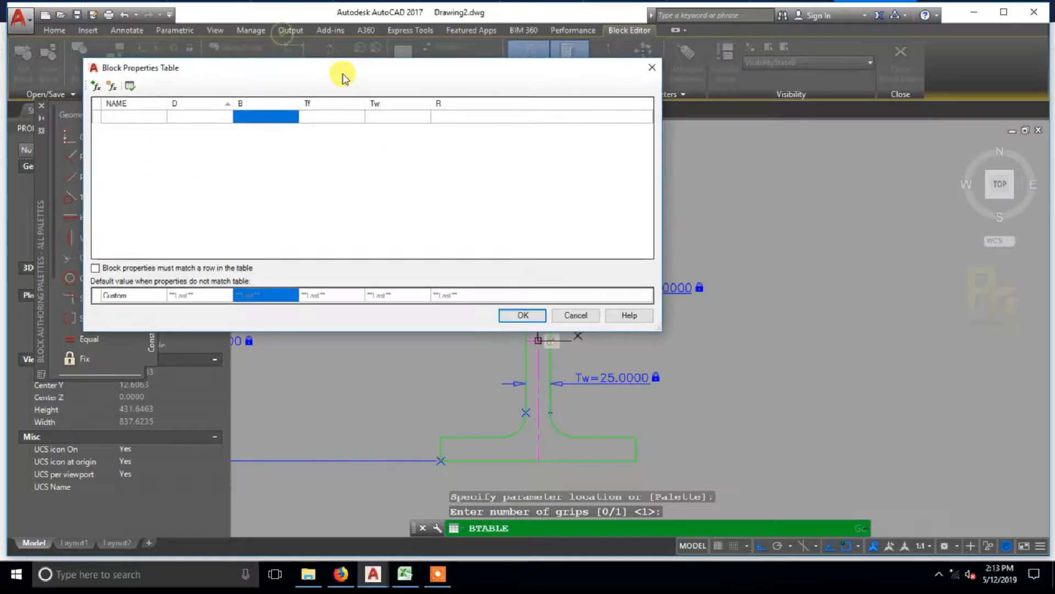
Step: Fill the first table row with NAME SECTION1, D 300, B 150, Tf 30, Tw 15 and R 25
{"action": "left_click", "coordinate": [108, 117]}
{"action": "left_click", "coordinate": [121, 118]}
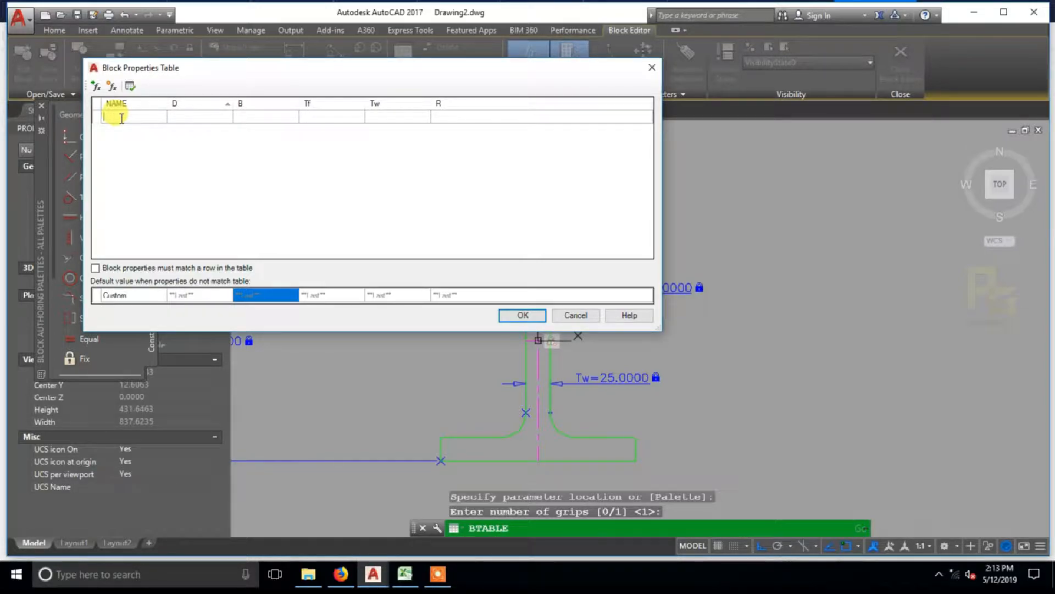
{"action": "type", "text": "SECTION1"}
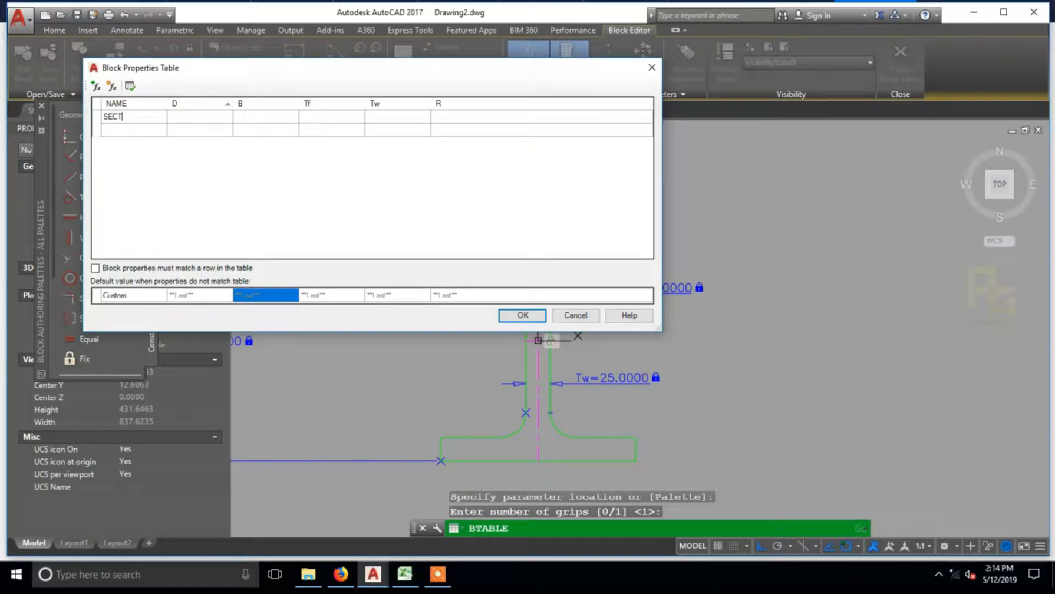
{"action": "left_click", "coordinate": [195, 117]}
{"action": "type", "text": "300"}
{"action": "key", "text": "Tab"}
{"action": "type", "text": "150"}
{"action": "key", "text": "Tab"}
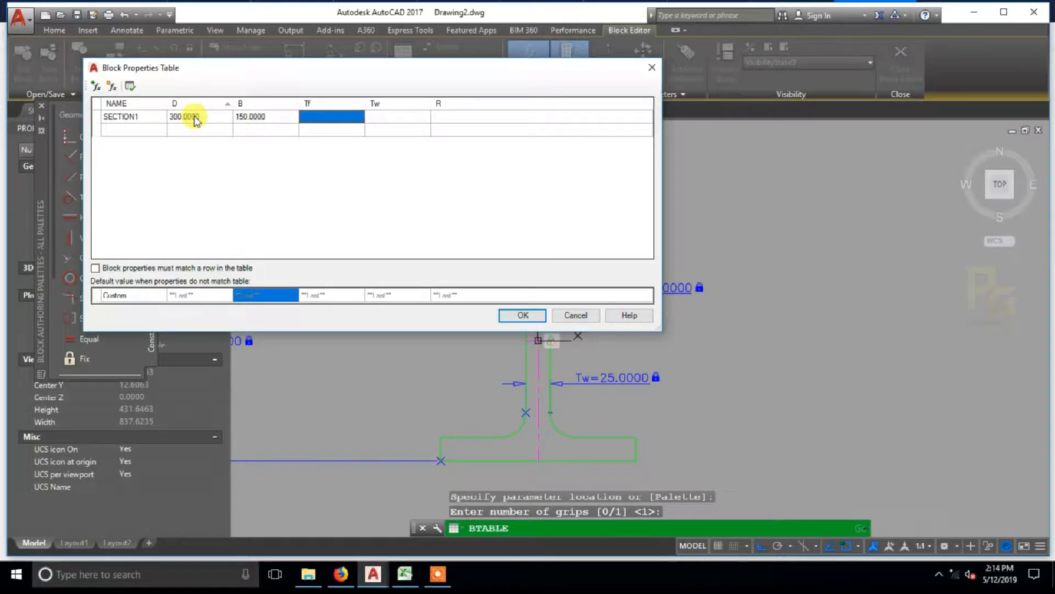
{"action": "type", "text": "30"}
{"action": "type", "text": "15"}
{"action": "key", "text": "Tab"}
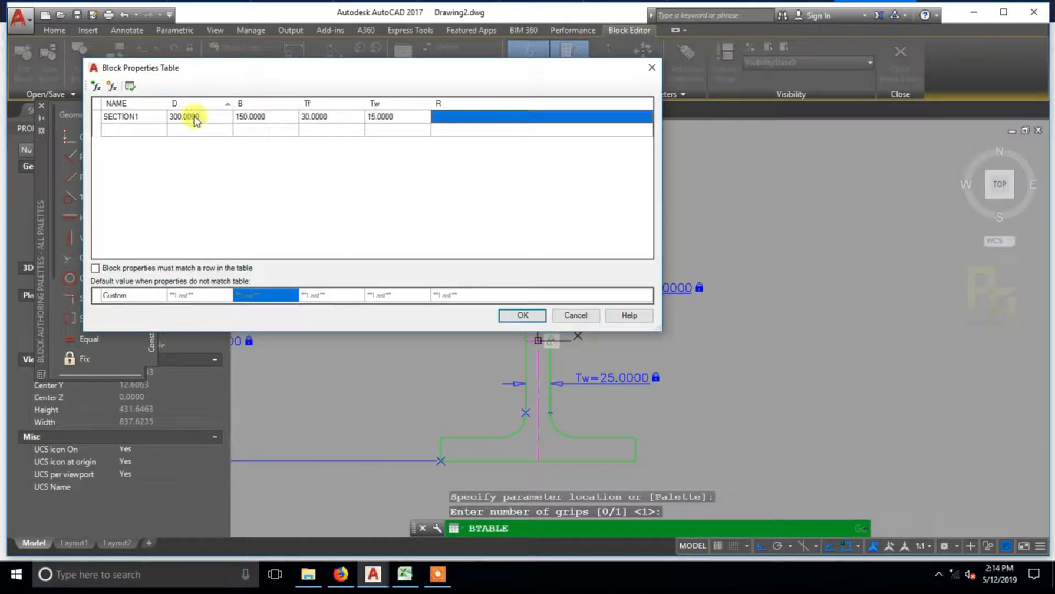
{"action": "type", "text": "25"}
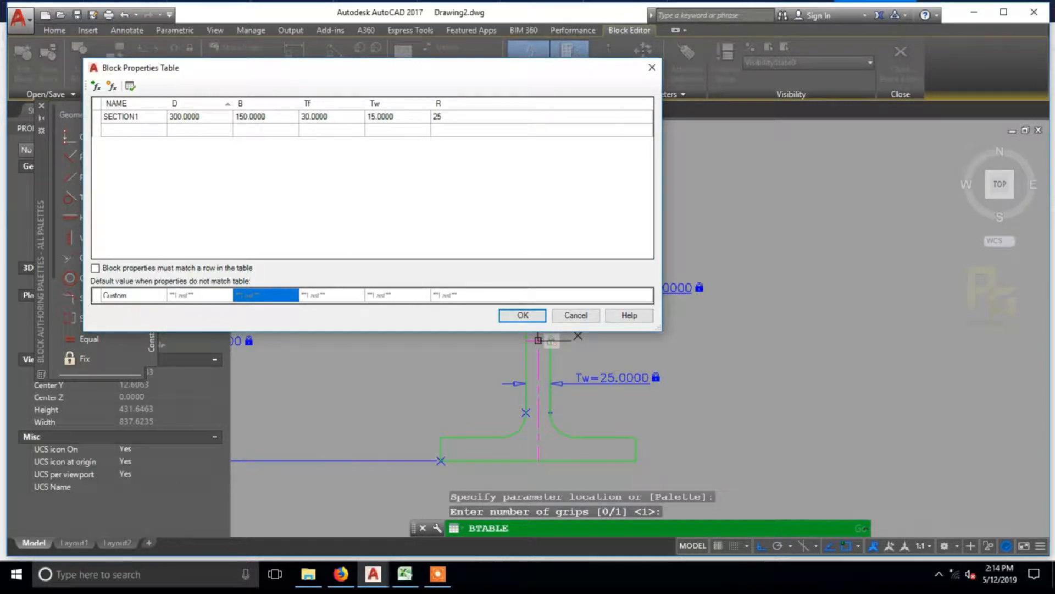
Step: Fill the second table row with NAME SECTION2, D 450, B 250, Tf 40, Tw 25 and R 25
{"action": "left_click", "coordinate": [138, 132]}
{"action": "type", "text": "SECTION2"}
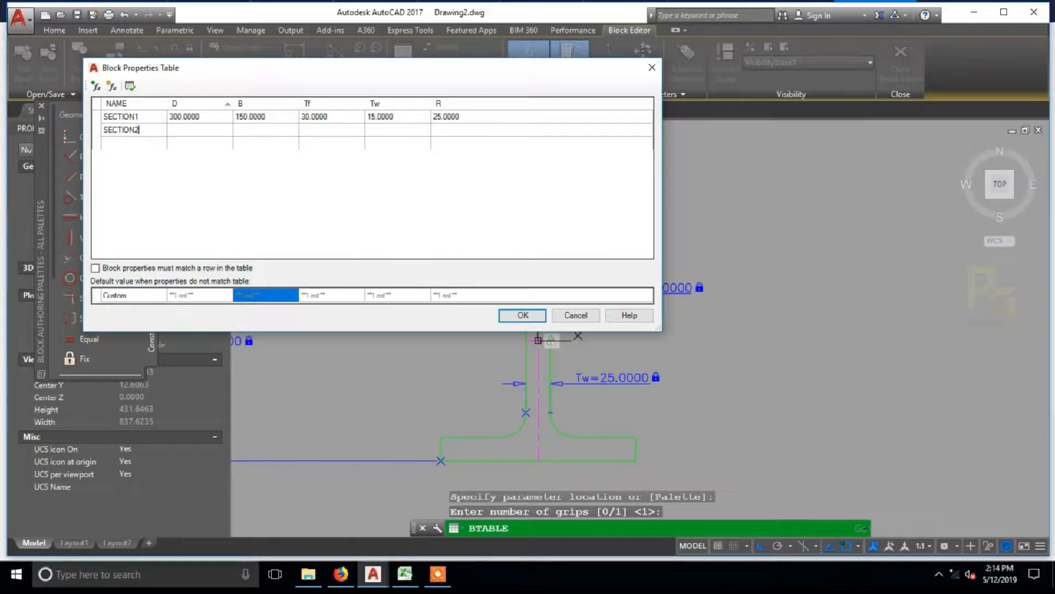
{"action": "key", "text": "Tab"}
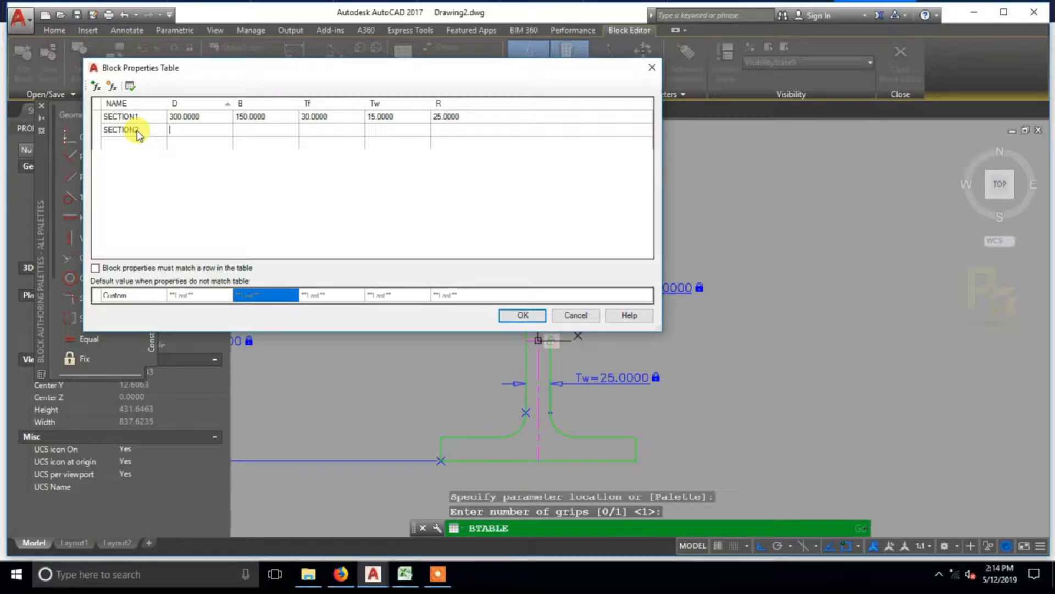
{"action": "key", "text": "Tab"}
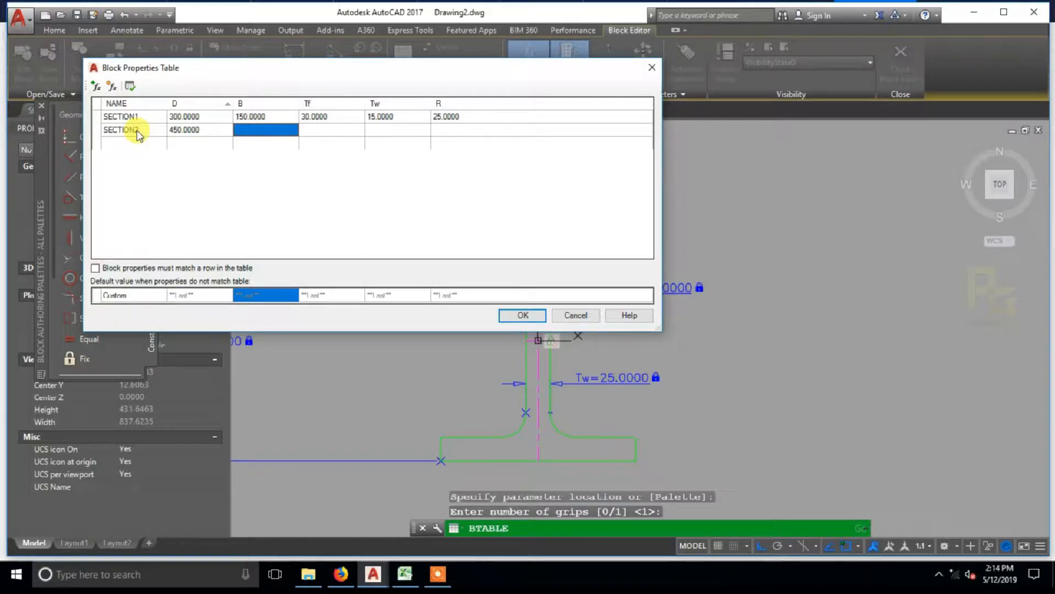
{"action": "type", "text": "250"}
{"action": "key", "text": "Tab"}
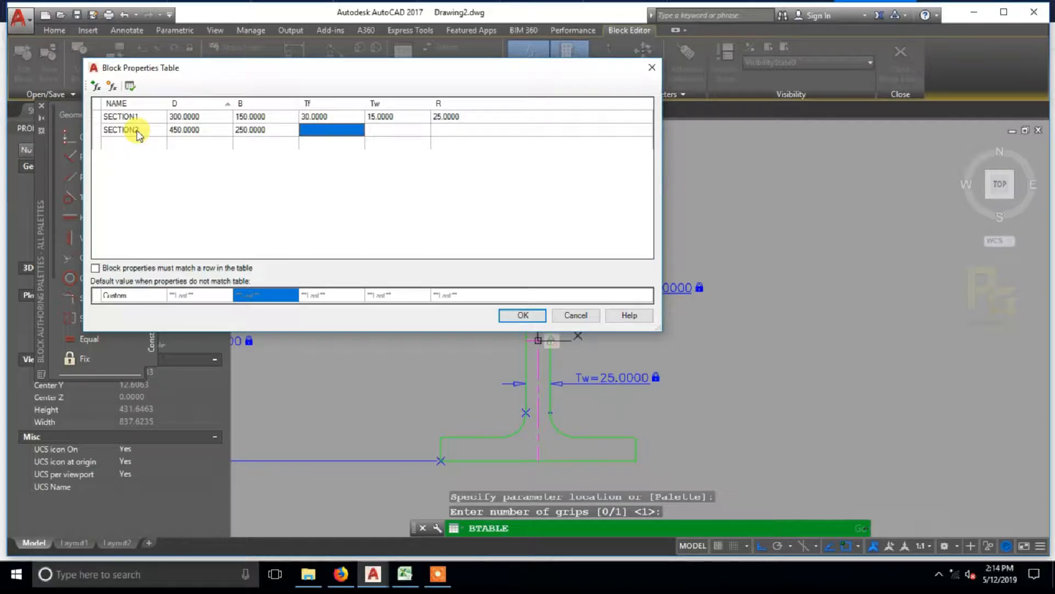
{"action": "type", "text": "40"}
{"action": "key", "text": "Tab"}
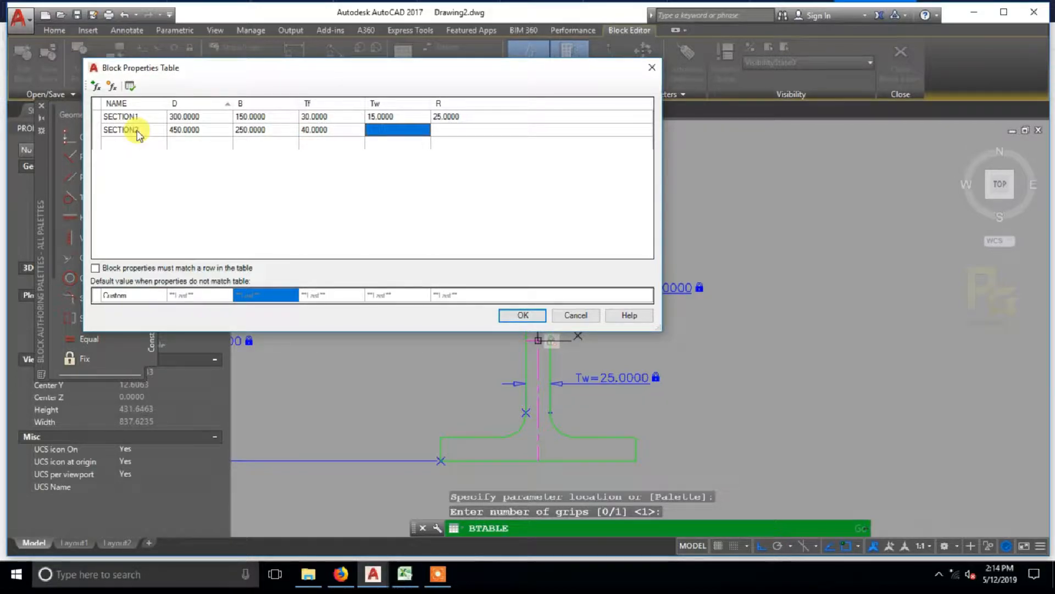
{"action": "key", "text": "Tab"}
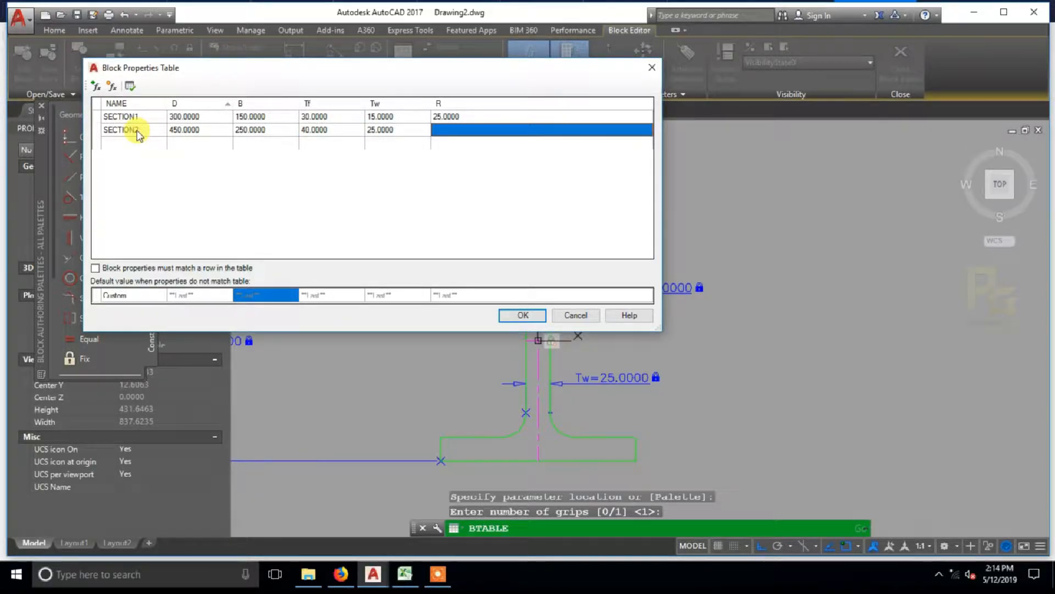
{"action": "type", "text": "25"}
Step: Start a third row in the block properties table with the NAME SECTION3
{"action": "left_click", "coordinate": [114, 143]}
{"action": "type", "text": "SECTION"}
{"action": "key", "text": "Tab"}
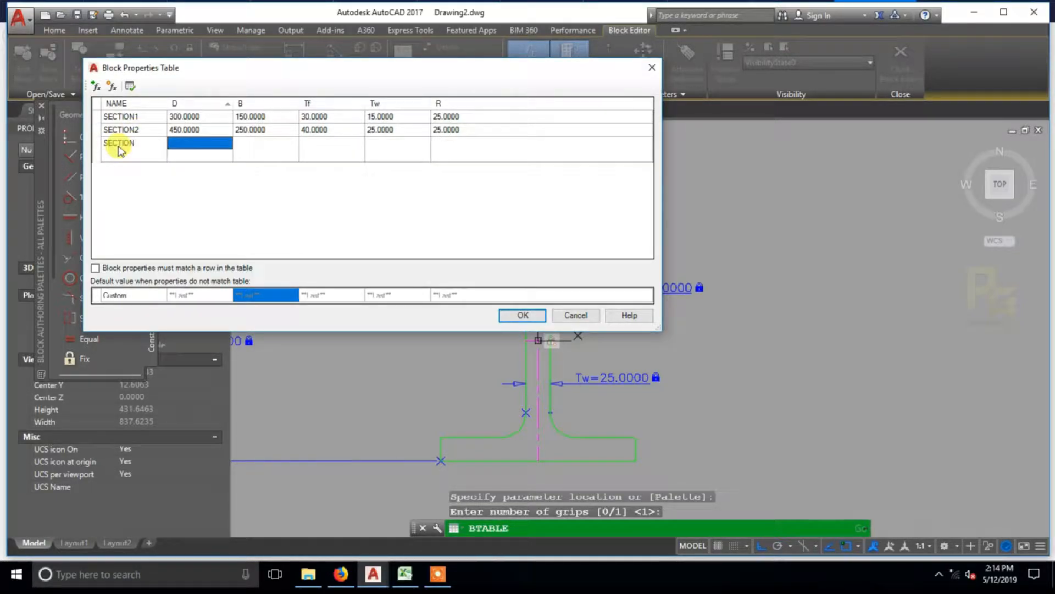
{"action": "left_click", "coordinate": [155, 148]}
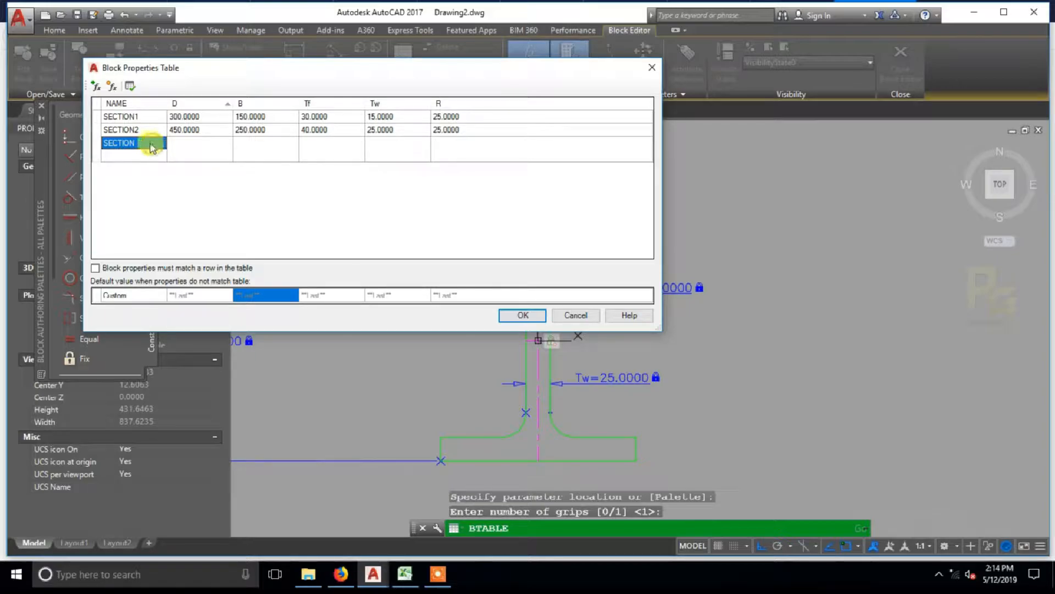
{"action": "type", "text": "3"}
{"action": "key", "text": "Tab"}
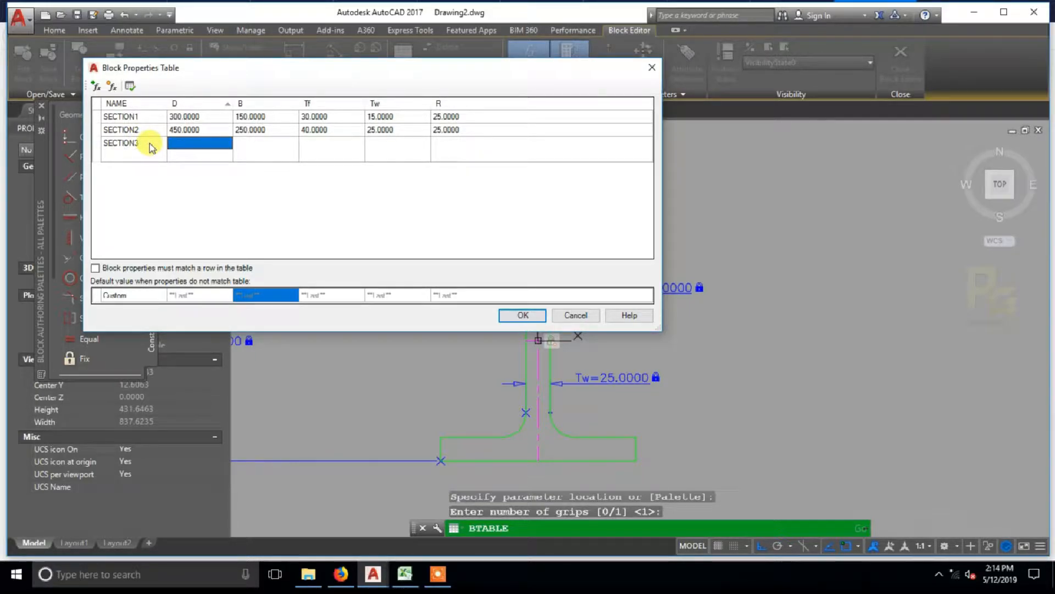
Step: Fill the SECTION3 row with D 800, B 450, Tf 50, Tw 50 and R 50, and accept the table
{"action": "type", "text": "800"}
{"action": "key", "text": "Tab"}
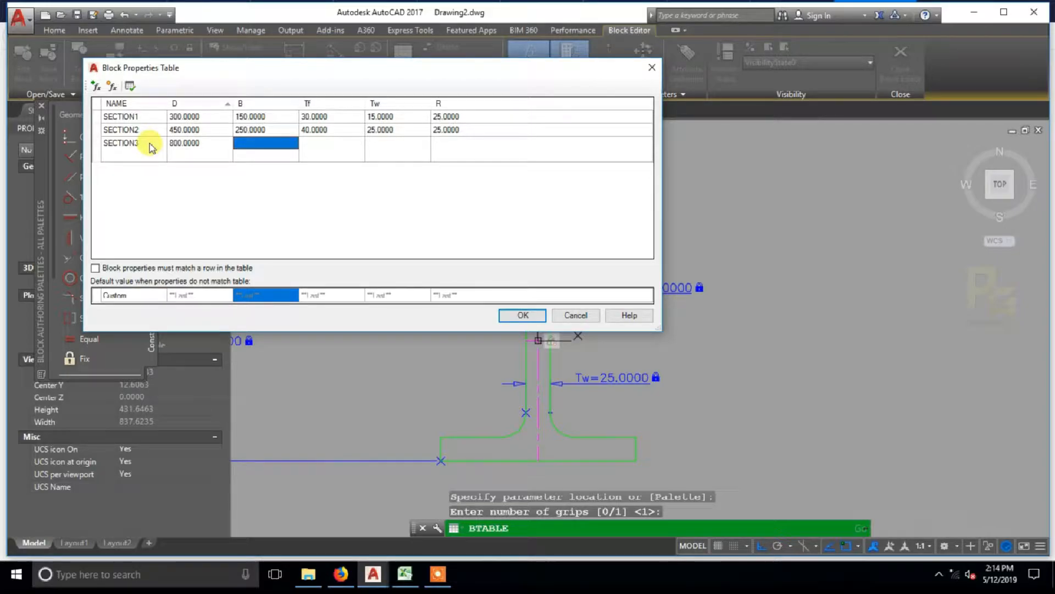
{"action": "type", "text": "450"}
{"action": "key", "text": "Tab"}
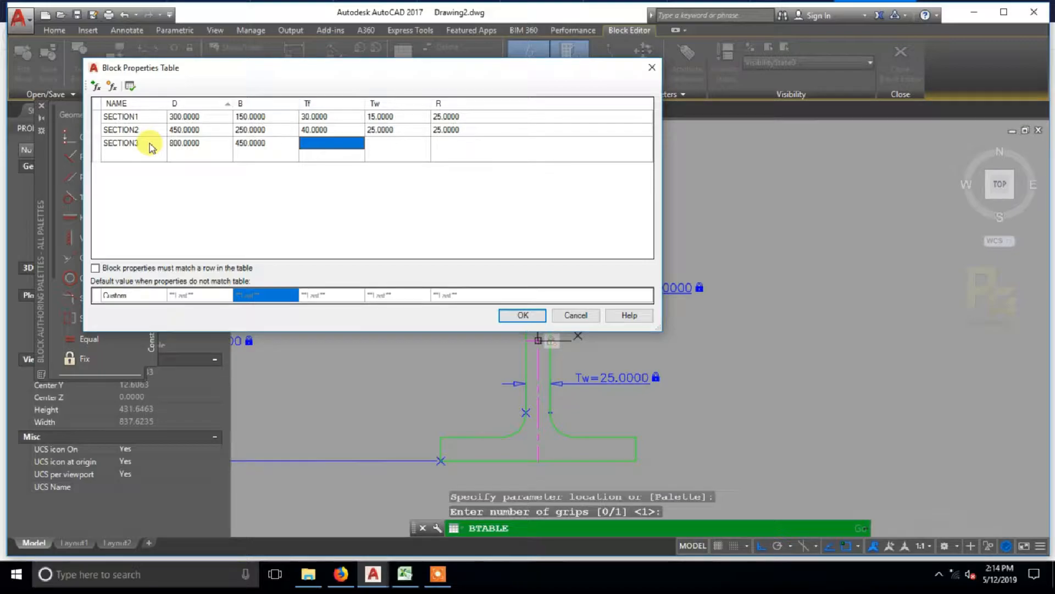
{"action": "type", "text": "50"}
{"action": "key", "text": "Tab"}
{"action": "type", "text": "50"}
{"action": "key", "text": "Tab"}
{"action": "type", "text": "50"}
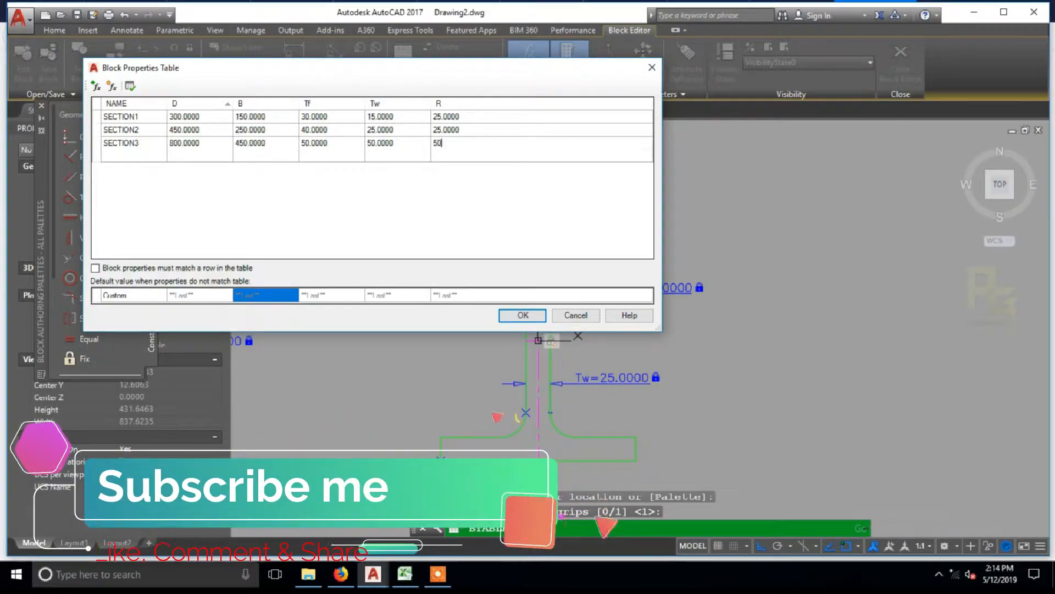
{"action": "key", "text": "Tab"}
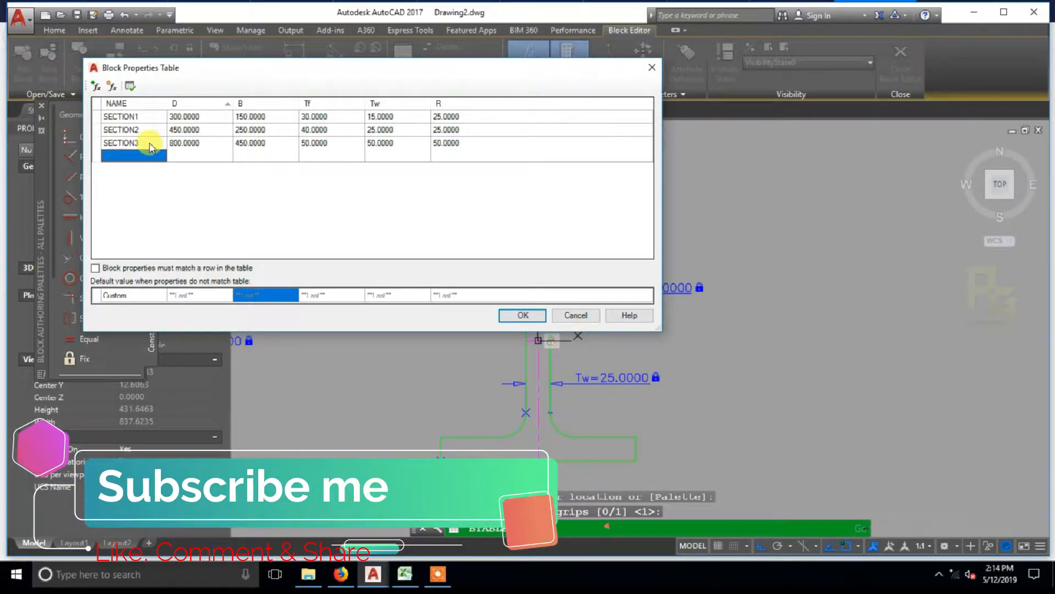
{"action": "left_click", "coordinate": [522, 315]}
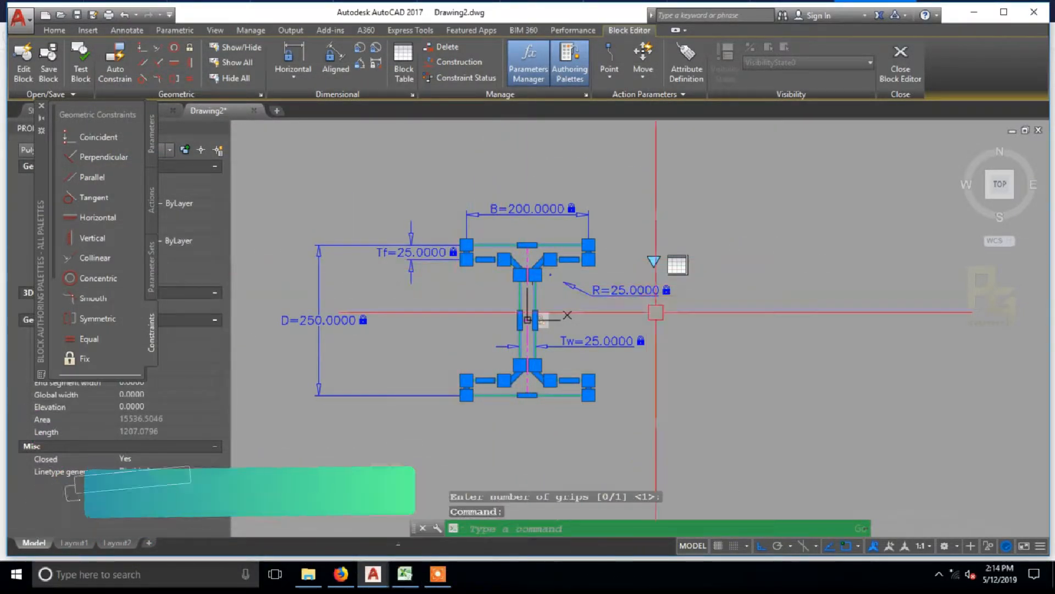
Step: Reopen the block table to check its rows, then close the block editor and save the changes
{"action": "key", "text": "Escape"}
{"action": "double_click", "coordinate": [677, 265]}
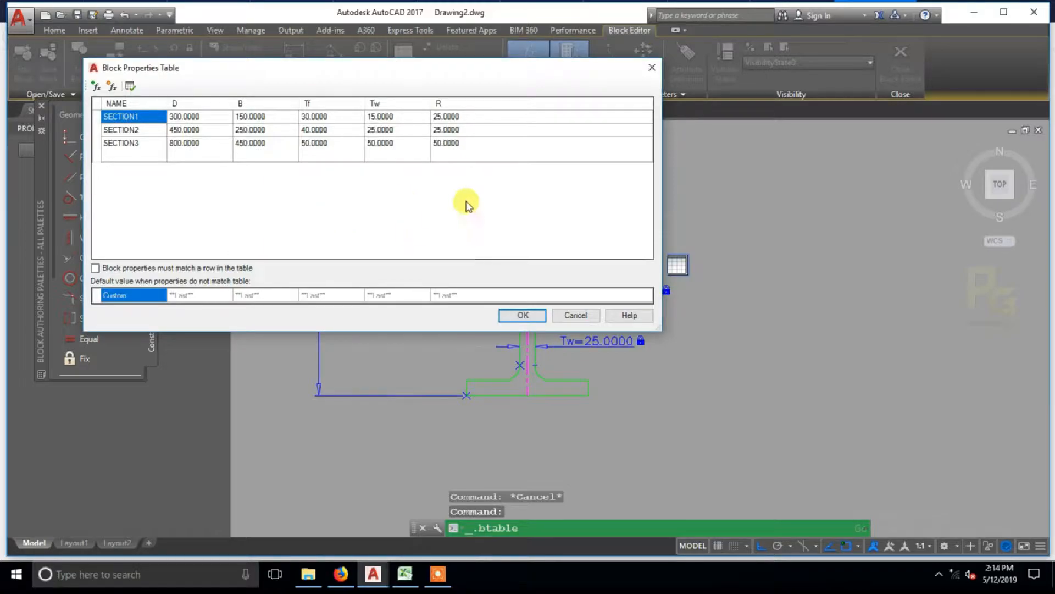
{"action": "left_click", "coordinate": [525, 315]}
{"action": "left_click", "coordinate": [902, 71]}
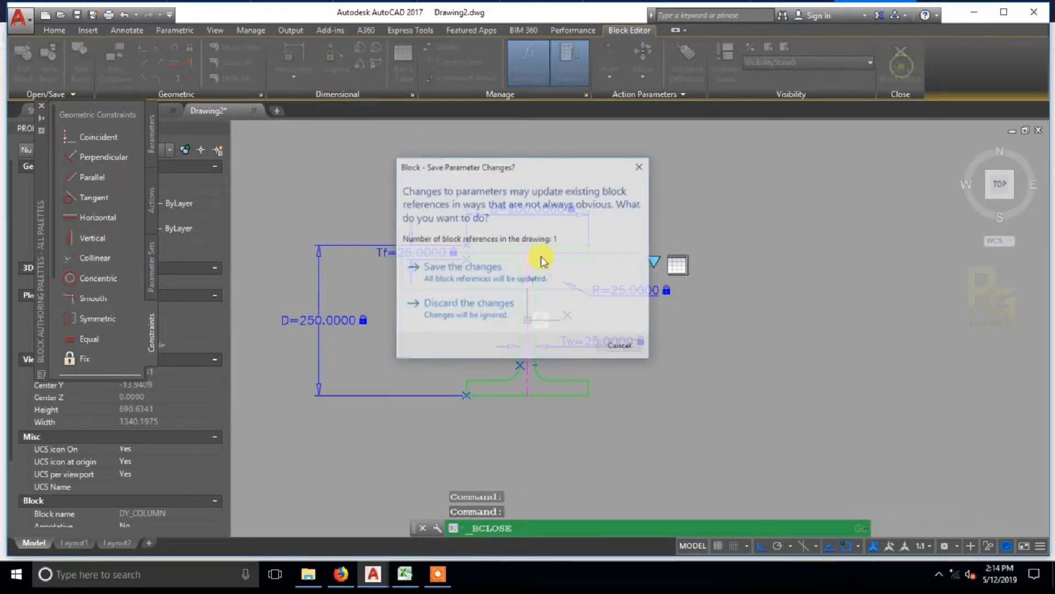
{"action": "left_click", "coordinate": [478, 268]}
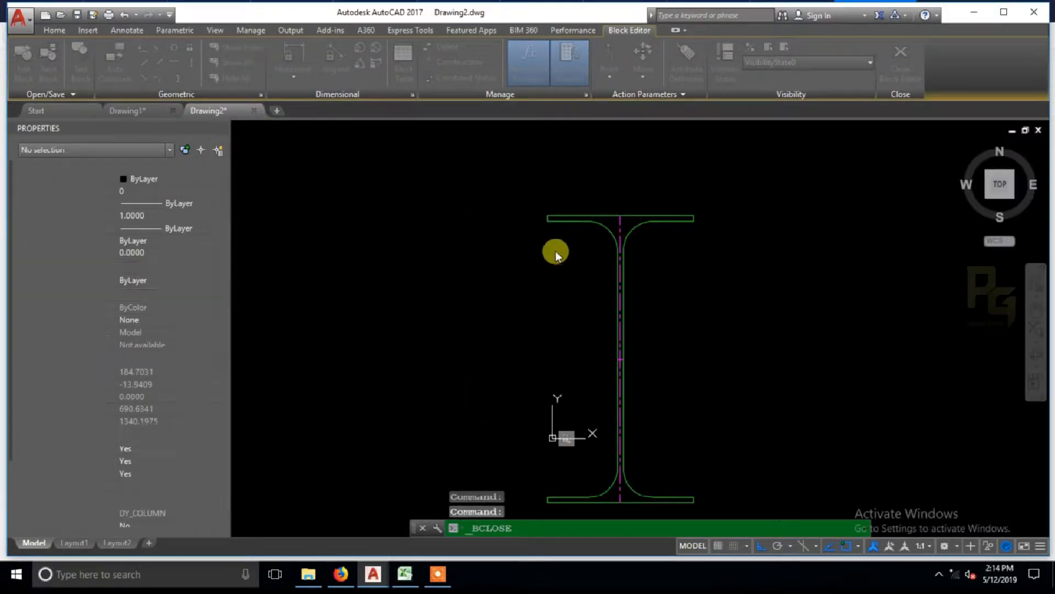
Step: Reset the DY_COLUMN block reference in the drawing
{"action": "left_click", "coordinate": [588, 211]}
{"action": "right_click", "coordinate": [588, 211]}
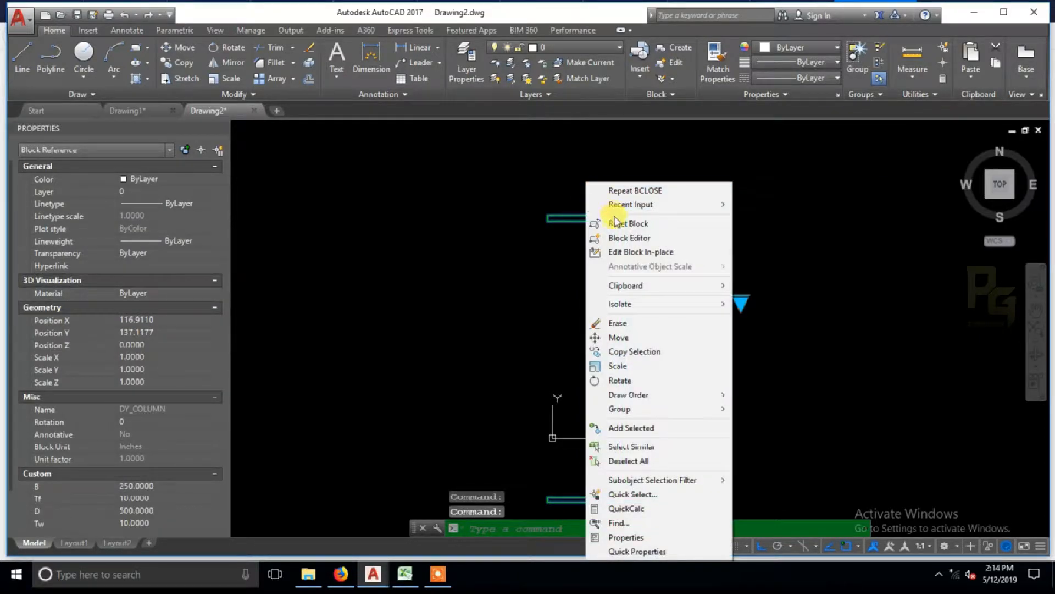
{"action": "left_click", "coordinate": [618, 217]}
Step: Select the reset block and collapse its General, 3D Visualization, Geometry and Misc properties, leaving Custom expanded
{"action": "left_click", "coordinate": [641, 276]}
{"action": "middle_click_drag", "start_coordinate": [652, 306], "coordinate": [676, 235]}
{"action": "left_click", "coordinate": [215, 166]}
{"action": "left_click", "coordinate": [215, 182]}
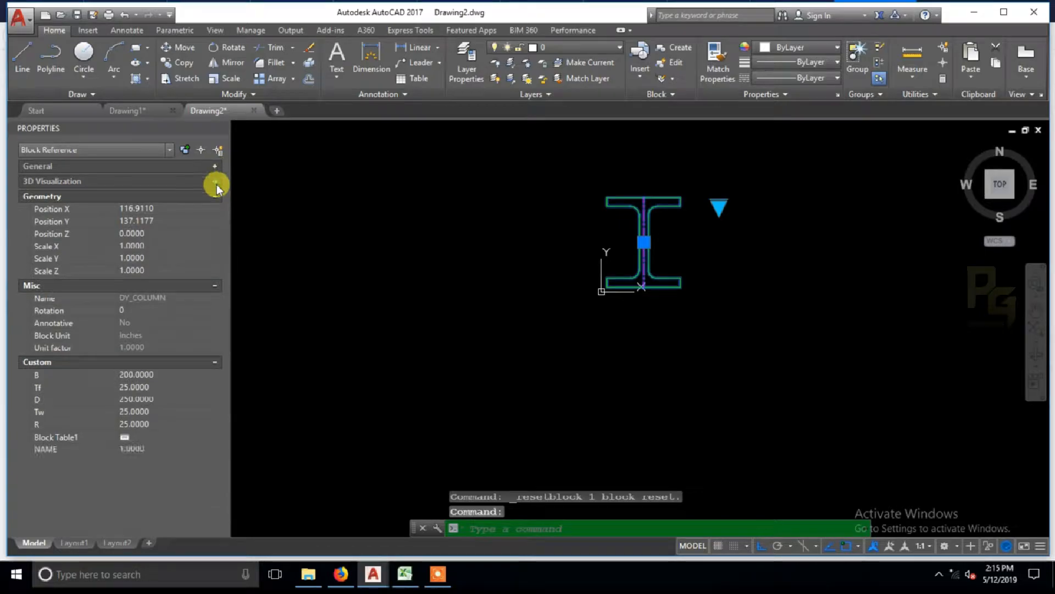
{"action": "left_click", "coordinate": [215, 196]}
{"action": "left_click", "coordinate": [214, 212]}
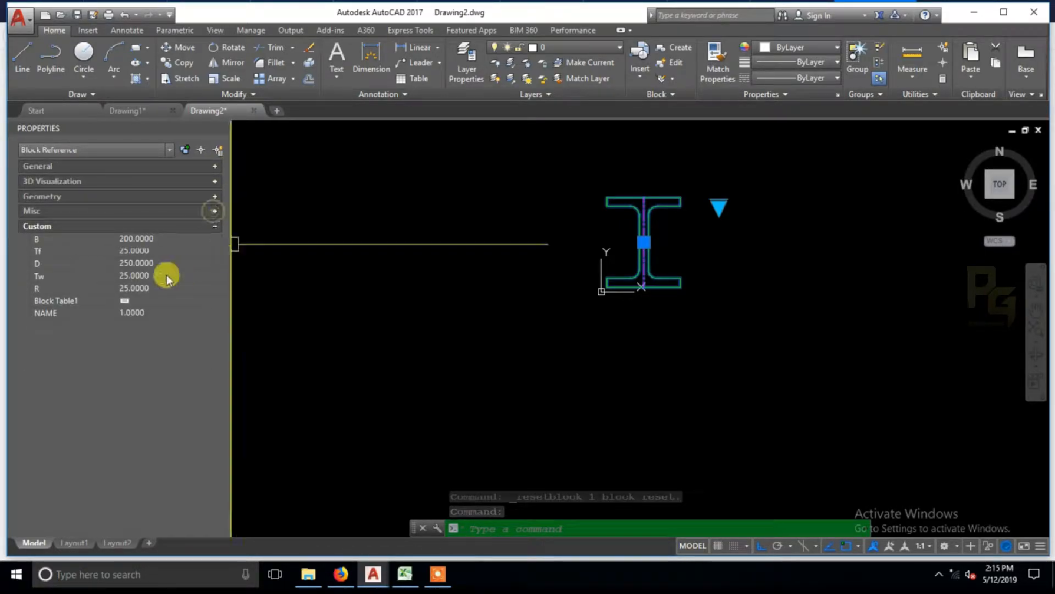
Step: Switch the column block to the SECTION1 size
{"action": "left_click", "coordinate": [718, 208]}
{"action": "left_click", "coordinate": [754, 237]}
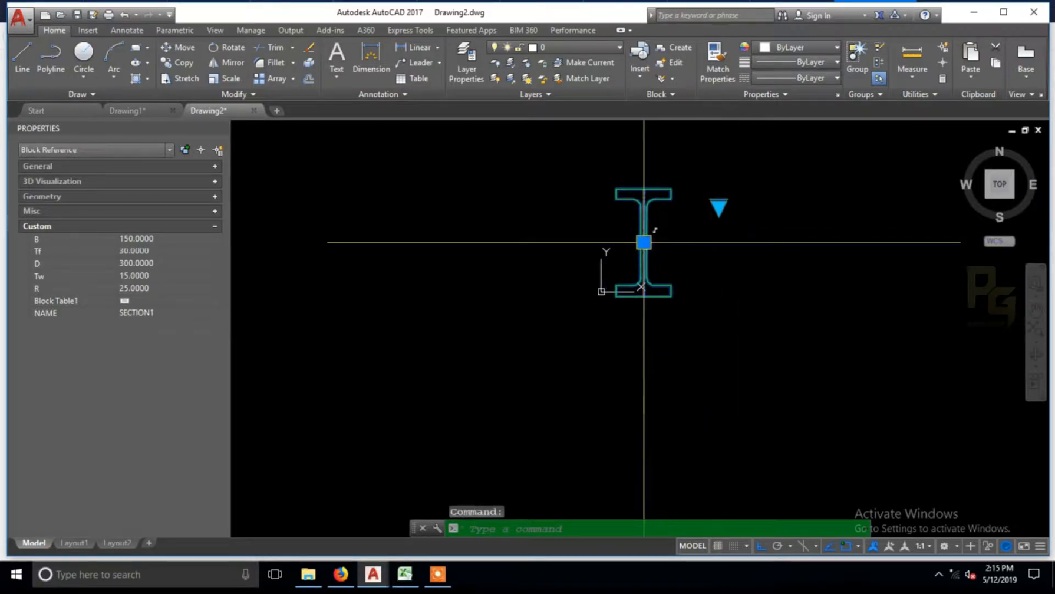
{"action": "scroll", "coordinate": [642, 237], "scroll_direction": "up", "scroll_amount": 2}
{"action": "middle_click_drag", "start_coordinate": [666, 235], "coordinate": [691, 255]}
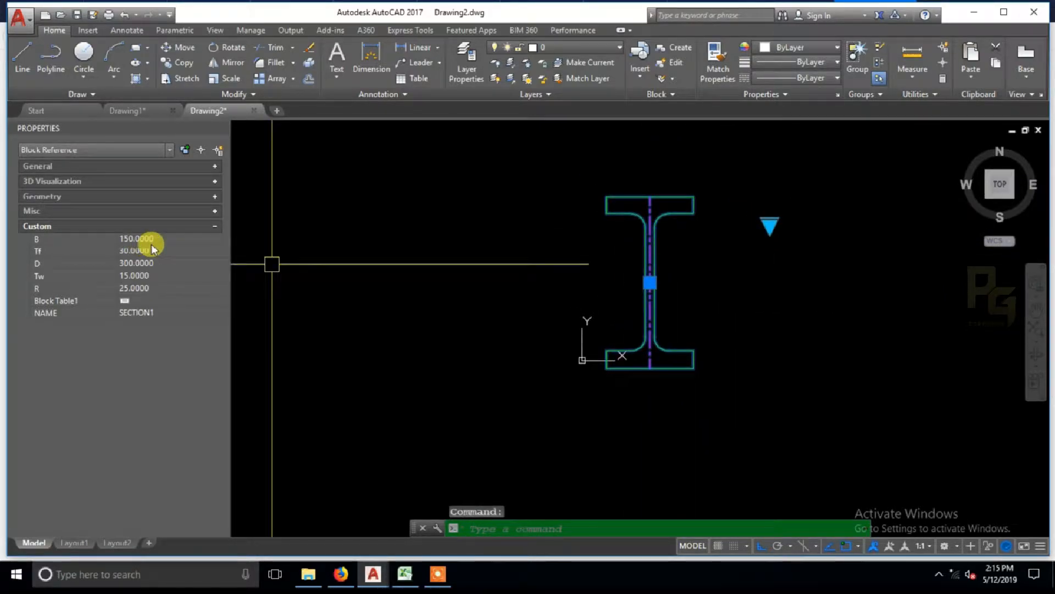
Step: Add a linear dimension for the top flange width, placed above the section
{"action": "key", "text": "Escape"}
{"action": "type", "text": "dli"}
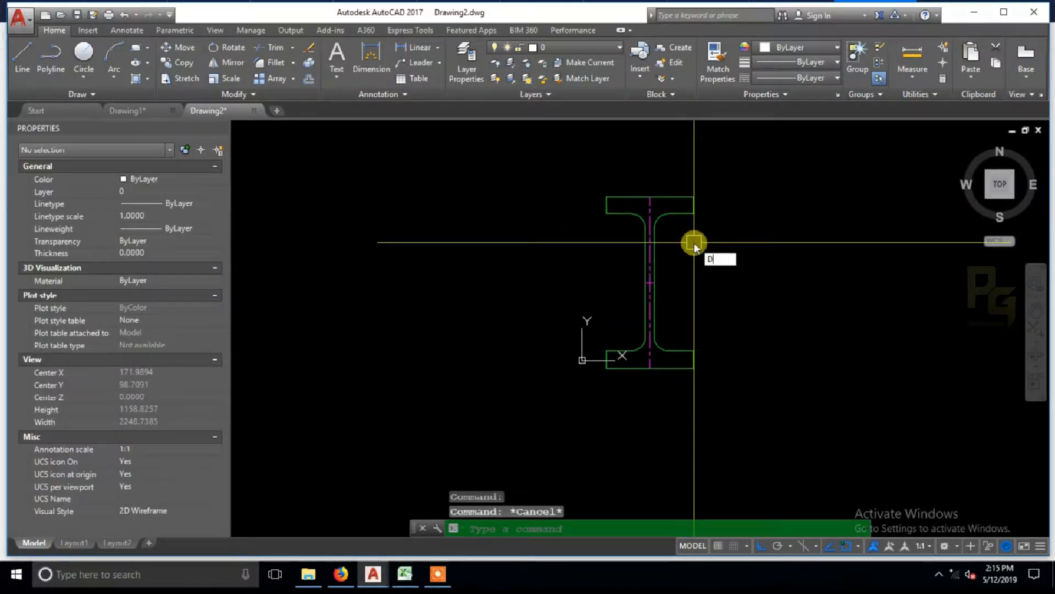
{"action": "key", "text": "Return"}
{"action": "left_click", "coordinate": [606, 197]}
{"action": "left_click", "coordinate": [694, 196]}
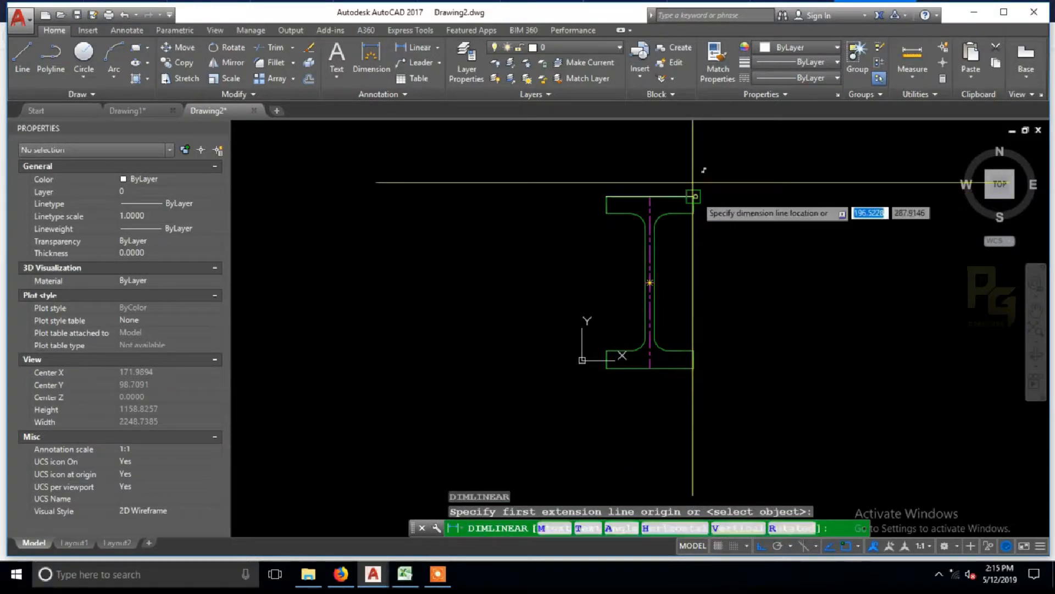
{"action": "left_click", "coordinate": [658, 172]}
Step: Set the overall dimension scale of the flange width dimension to 100
{"action": "left_click", "coordinate": [658, 173]}
{"action": "left_click", "coordinate": [157, 287]}
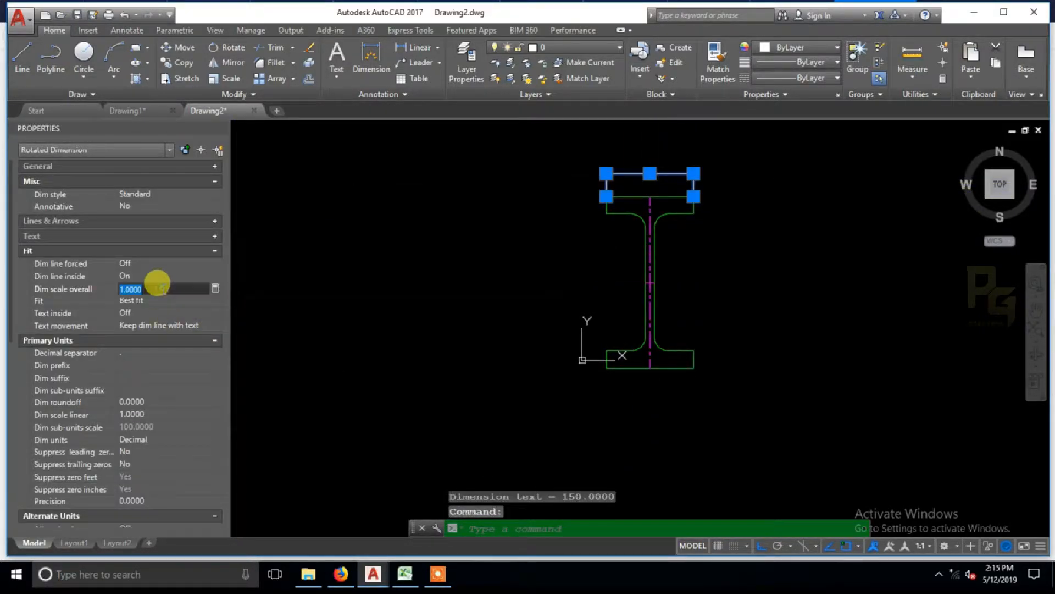
{"action": "type", "text": "100"}
{"action": "key", "text": "Return"}
{"action": "key", "text": "Escape"}
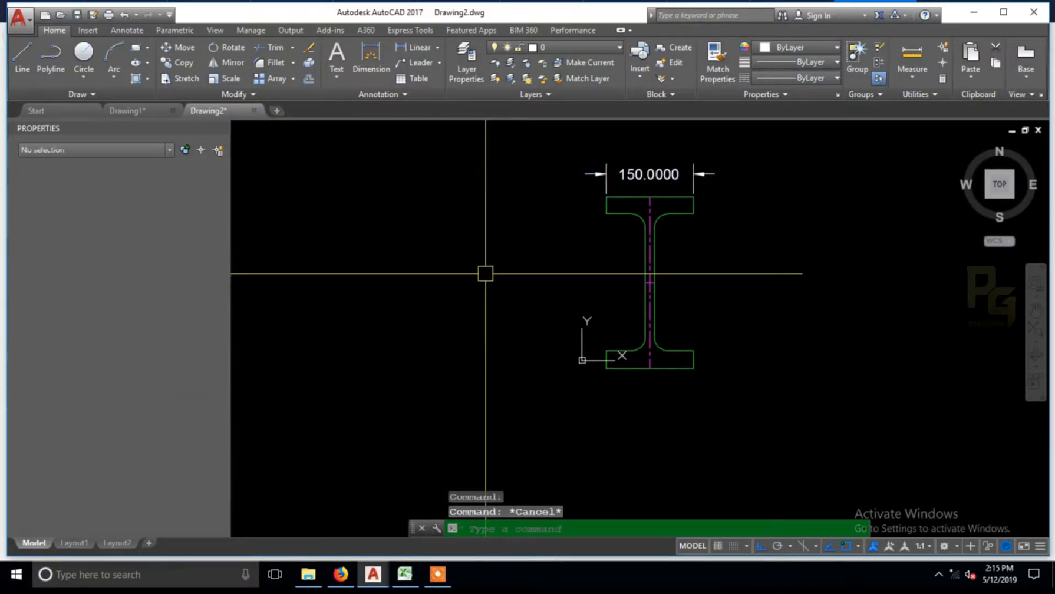
Step: Add a linear dimension for the top flange thickness, placed to the left of the section
{"action": "left_click", "coordinate": [680, 211]}
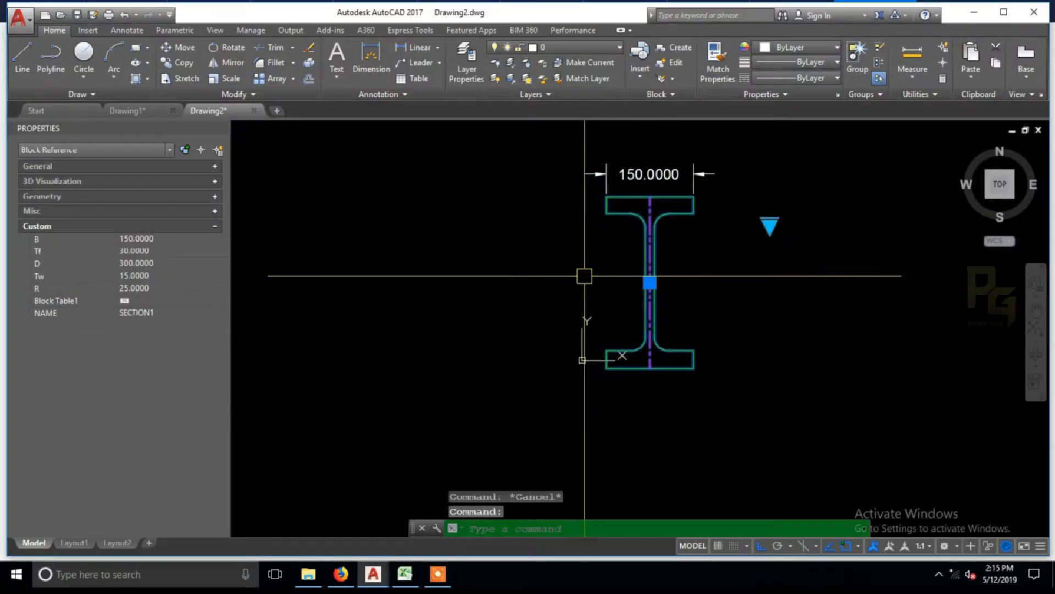
{"action": "key", "text": "Escape"}
{"action": "type", "text": "dli"}
{"action": "key", "text": "Return"}
{"action": "left_click", "coordinate": [607, 197]}
{"action": "left_click", "coordinate": [607, 213]}
{"action": "left_click", "coordinate": [530, 214]}
Step: Add a vertical linear dimension for the overall section depth, outside the flange thickness dimension
{"action": "key", "text": "Return"}
{"action": "left_click", "coordinate": [606, 197]}
{"action": "left_click", "coordinate": [607, 368]}
{"action": "left_click", "coordinate": [455, 348]}
Step: Add a linear dimension for the web thickness, placed below the bottom flange
{"action": "key", "text": "Return"}
{"action": "left_click", "coordinate": [645, 323]}
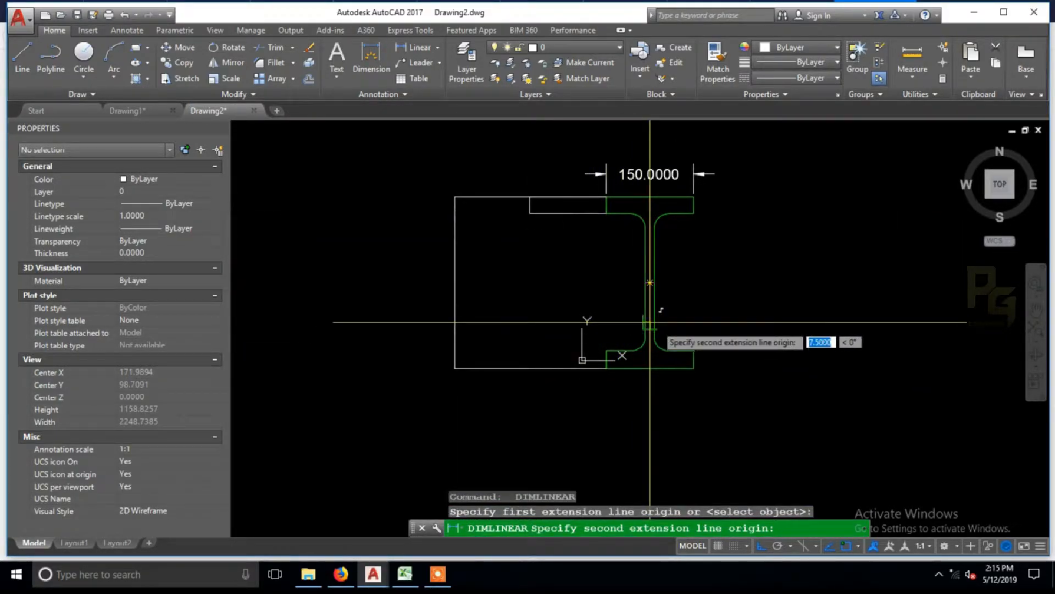
{"action": "left_click", "coordinate": [662, 327]}
{"action": "key", "text": "Escape"}
{"action": "key", "text": "Return"}
{"action": "left_click", "coordinate": [645, 322]}
{"action": "left_click", "coordinate": [654, 323]}
{"action": "left_click", "coordinate": [661, 420]}
Step: Add a radius dimension to the fillet between the web and the right half of the top flange
{"action": "type", "text": "dimradius"}
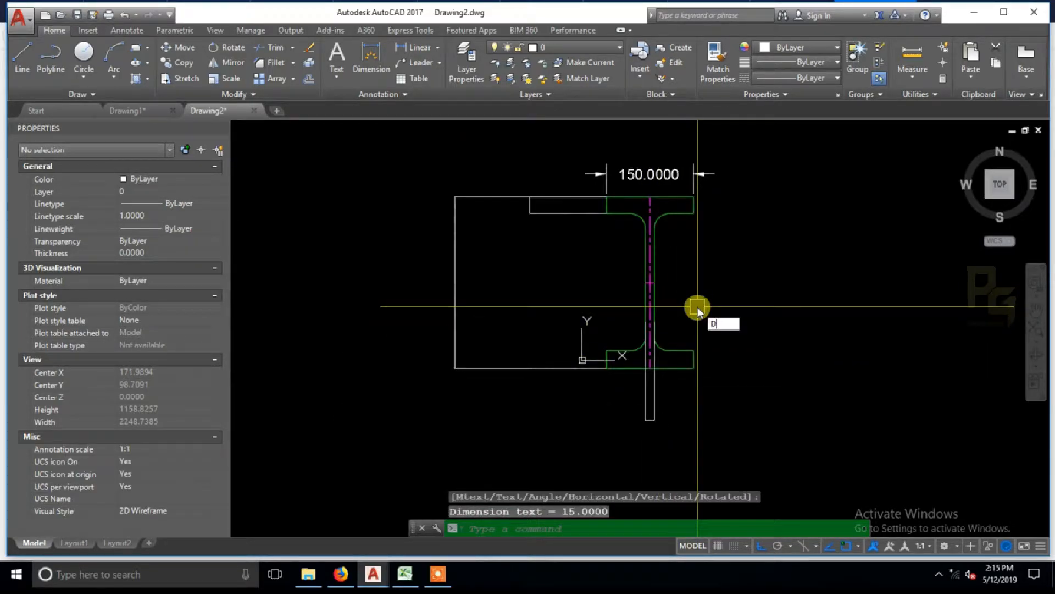
{"action": "key", "text": "Return"}
{"action": "left_click", "coordinate": [664, 218]}
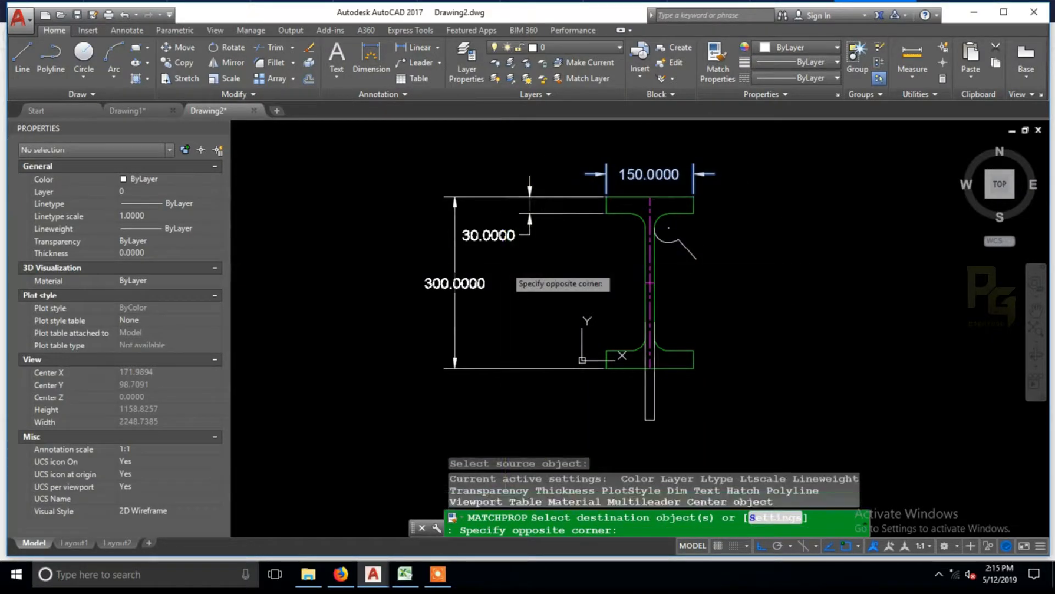
Step: Match the properties of the flange width dimension onto the thickness, depth, web and radius dimensions
{"action": "left_click", "coordinate": [550, 308]}
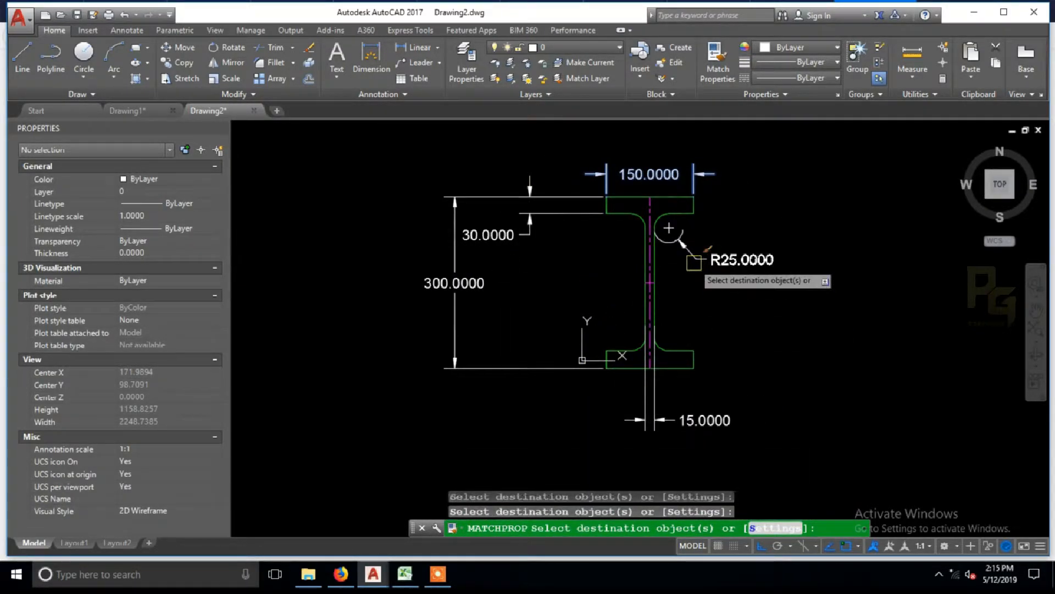
{"action": "key", "text": "Escape"}
{"action": "middle_click_drag", "start_coordinate": [719, 308], "coordinate": [764, 300]}
{"action": "left_click", "coordinate": [743, 347]}
{"action": "type", "text": "p"}
{"action": "key", "text": "Return"}
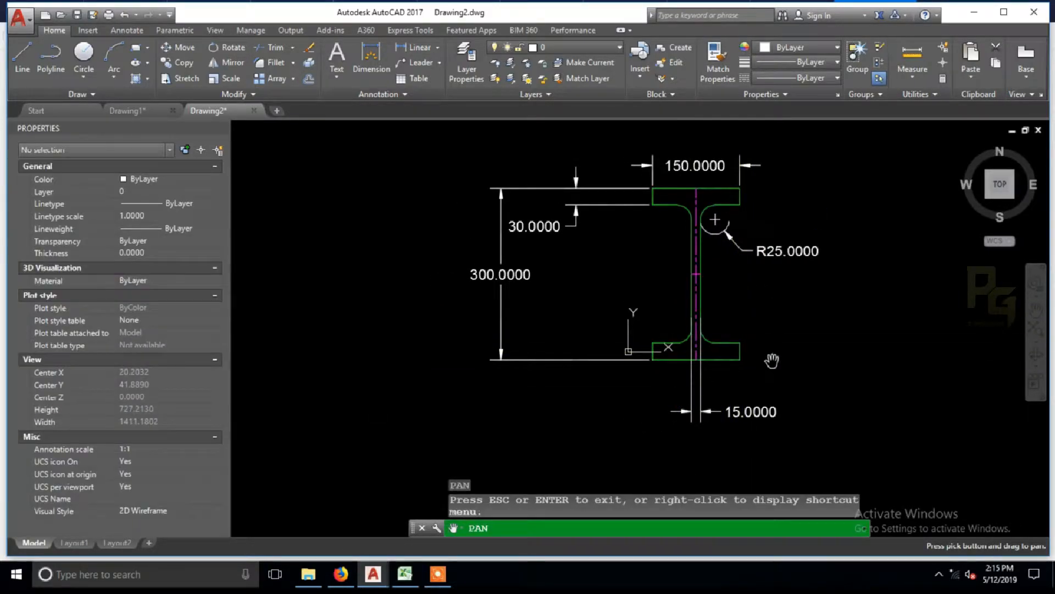
{"action": "key", "text": "Escape"}
{"action": "key", "text": "Escape"}
Step: Copy the SECTION1 column block to the right of the dimensioned one
{"action": "left_click", "coordinate": [740, 361]}
{"action": "left_click", "coordinate": [125, 283]}
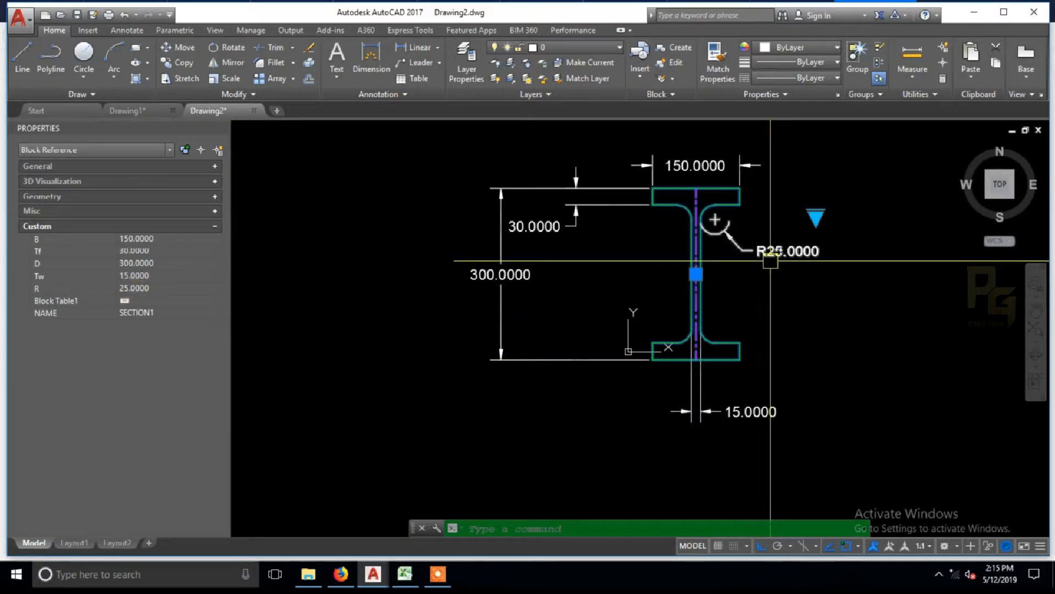
{"action": "middle_click_drag", "start_coordinate": [709, 288], "coordinate": [623, 312]}
{"action": "type", "text": "co"}
{"action": "key", "text": "Return"}
{"action": "left_click", "coordinate": [675, 340]}
{"action": "middle_click_drag", "start_coordinate": [744, 336], "coordinate": [512, 338]}
{"action": "left_click", "coordinate": [742, 339]}
{"action": "key", "text": "Escape"}
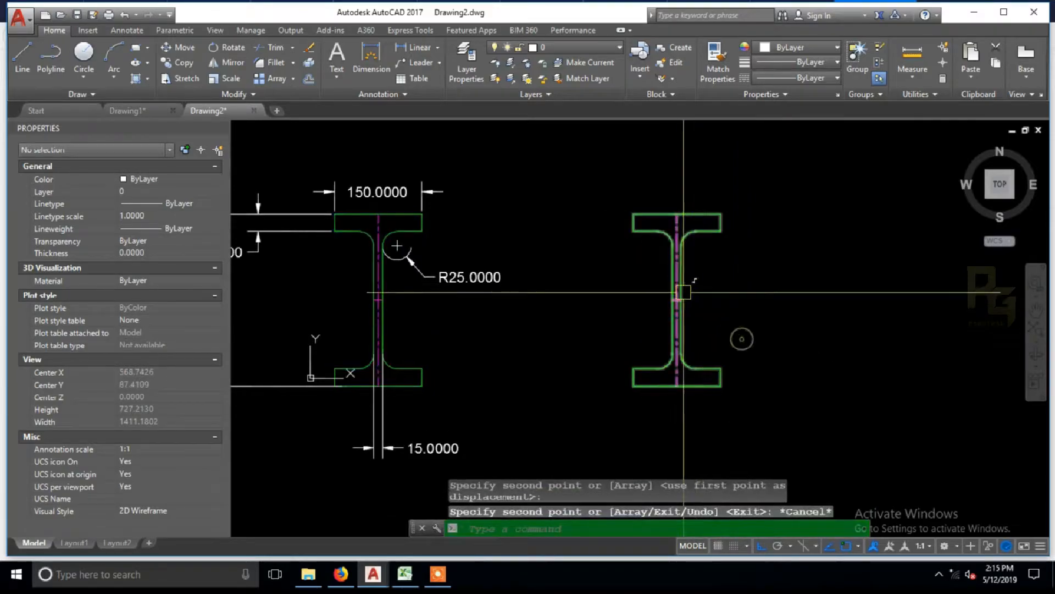
Step: Switch the copied column block to the SECTION2 size
{"action": "left_click", "coordinate": [681, 291]}
{"action": "left_click", "coordinate": [797, 243]}
{"action": "left_click", "coordinate": [847, 292]}
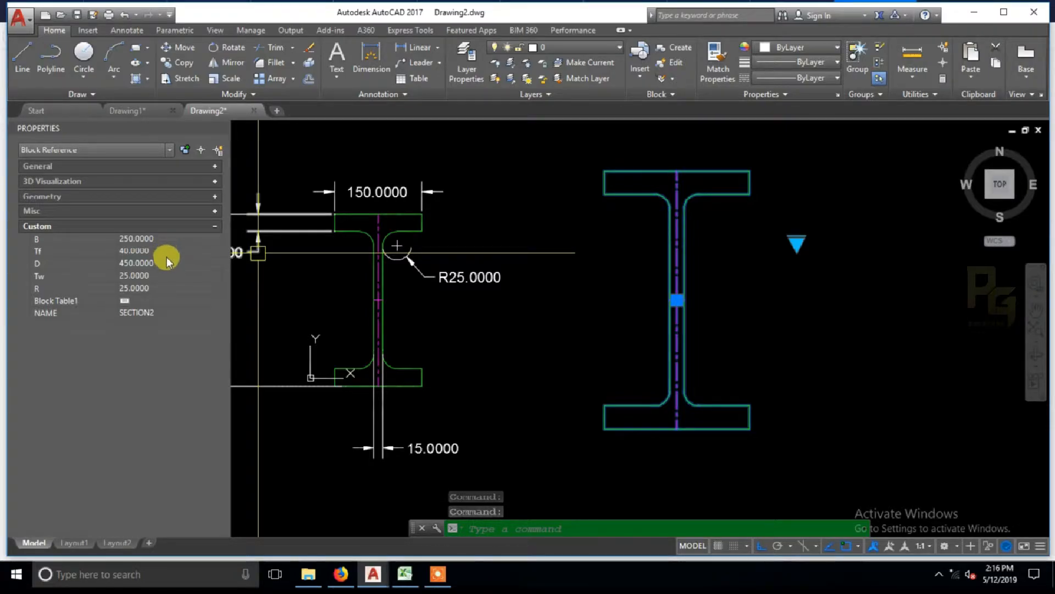
Step: Add a linear dimension for the SECTION2 block's top flange width, placed above it
{"action": "key", "text": "Escape"}
{"action": "type", "text": "dli"}
{"action": "key", "text": "Return"}
{"action": "key", "text": "Return"}
{"action": "left_click", "coordinate": [620, 169]}
{"action": "left_click", "coordinate": [621, 148]}
Step: Add a linear dimension for the SECTION2 block's top flange thickness, placed to its left
{"action": "key", "text": "Return"}
{"action": "key", "text": "Return"}
{"action": "left_click", "coordinate": [606, 183]}
{"action": "left_click", "coordinate": [579, 182]}
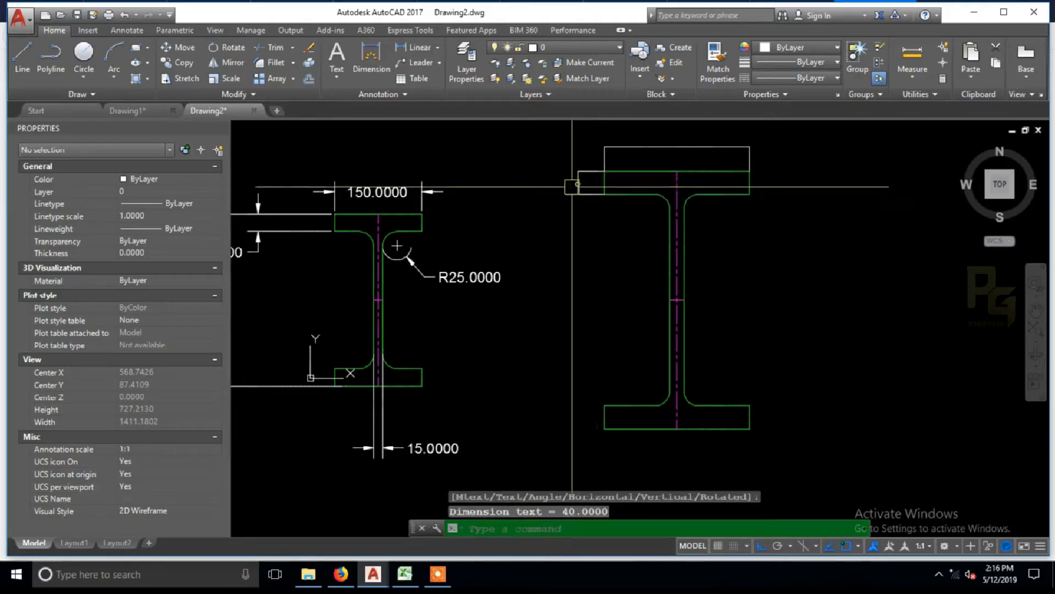
{"action": "middle_click_drag", "start_coordinate": [575, 237], "coordinate": [619, 238]}
Step: Match the SECTION1 flange width dimension's properties onto the two SECTION2 dimensions
{"action": "type", "text": "ma"}
{"action": "key", "text": "Return"}
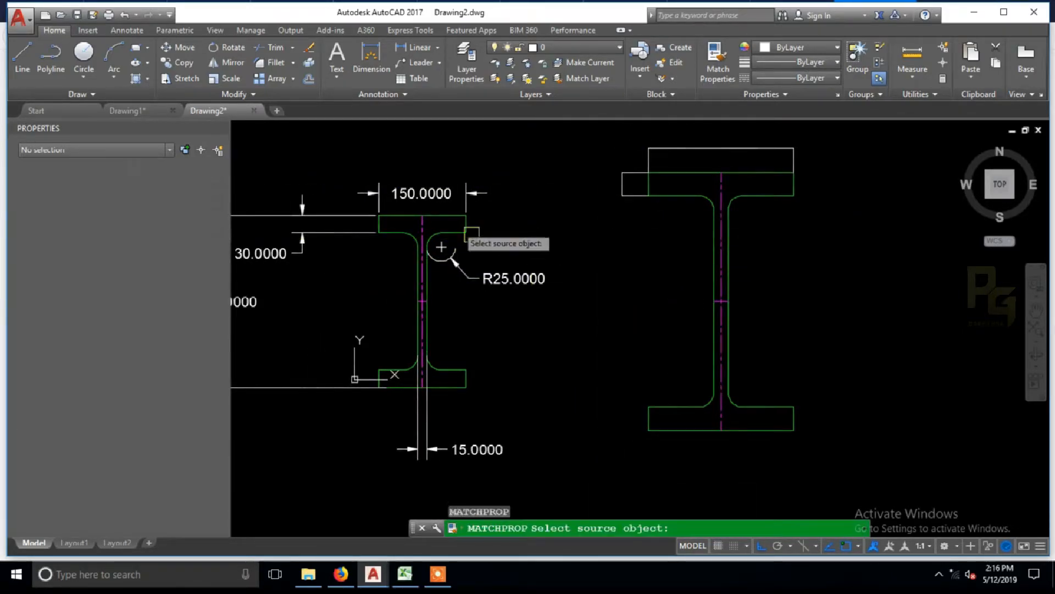
{"action": "left_click", "coordinate": [410, 190]}
{"action": "left_click", "coordinate": [671, 150]}
{"action": "left_click", "coordinate": [625, 170]}
{"action": "key", "text": "Escape"}
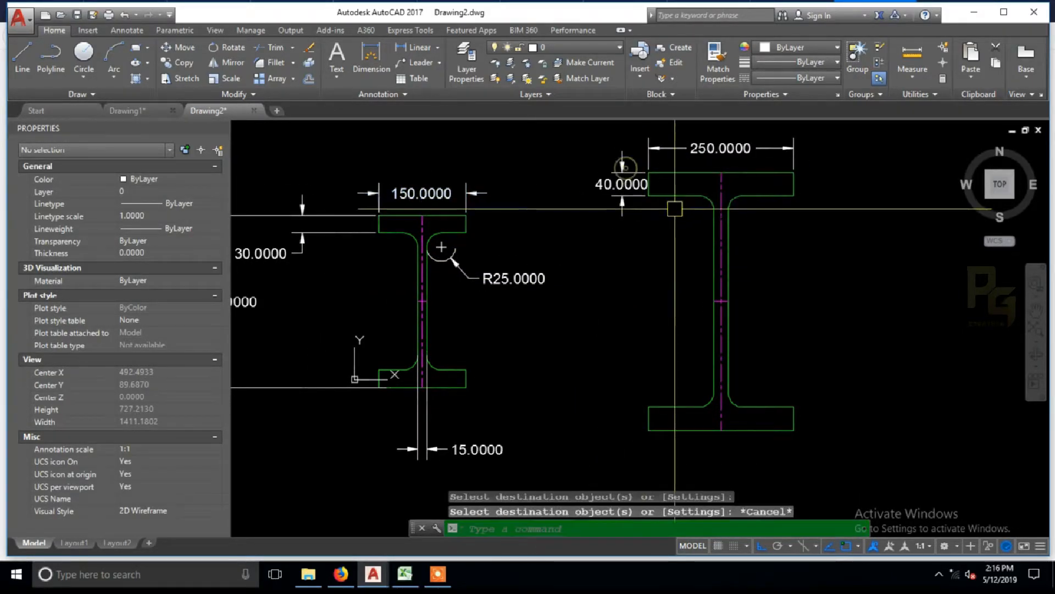
Step: Review the SECTION2 block's custom properties and copy the block to the right
{"action": "left_click", "coordinate": [676, 198]}
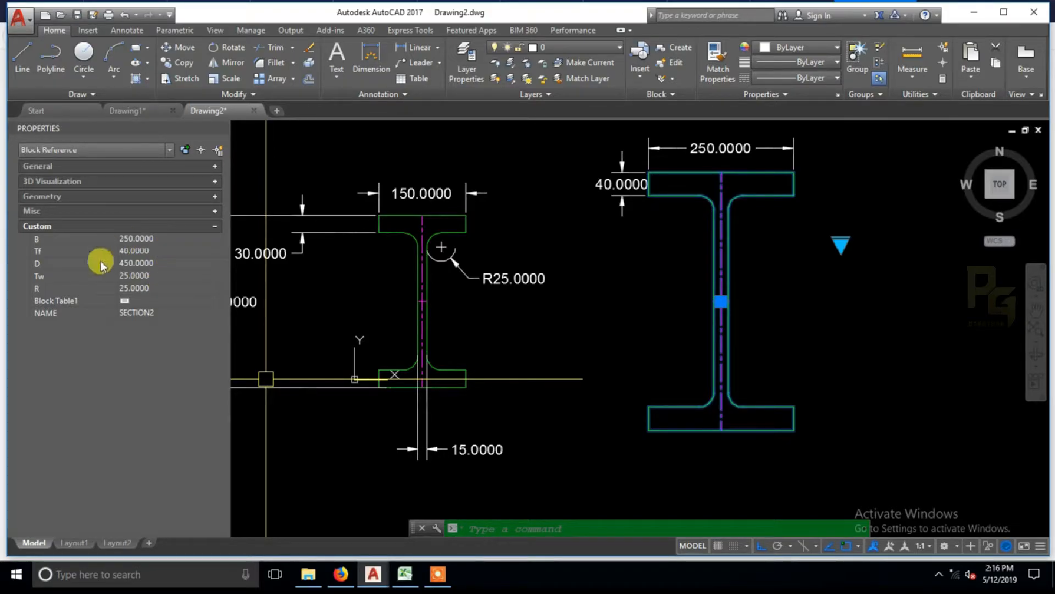
{"action": "middle_click_drag", "start_coordinate": [594, 266], "coordinate": [497, 282]}
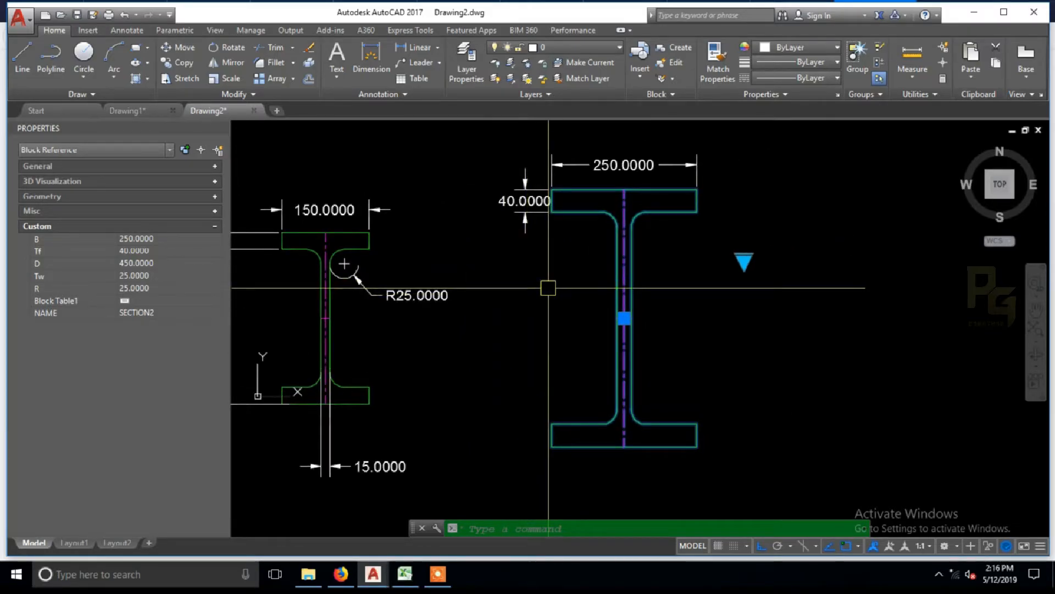
{"action": "key", "text": "Escape"}
{"action": "key", "text": "Escape"}
{"action": "left_click", "coordinate": [671, 212]}
{"action": "scroll", "coordinate": [685, 260], "scroll_direction": "down", "scroll_amount": 2}
{"action": "type", "text": "co"}
{"action": "key", "text": "Return"}
{"action": "left_click", "coordinate": [684, 277]}
{"action": "left_click", "coordinate": [844, 267]}
{"action": "key", "text": "Escape"}
Step: Switch the rightmost copy of the I-beam block to SECTION3
{"action": "left_click", "coordinate": [837, 236]}
{"action": "left_click", "coordinate": [882, 264]}
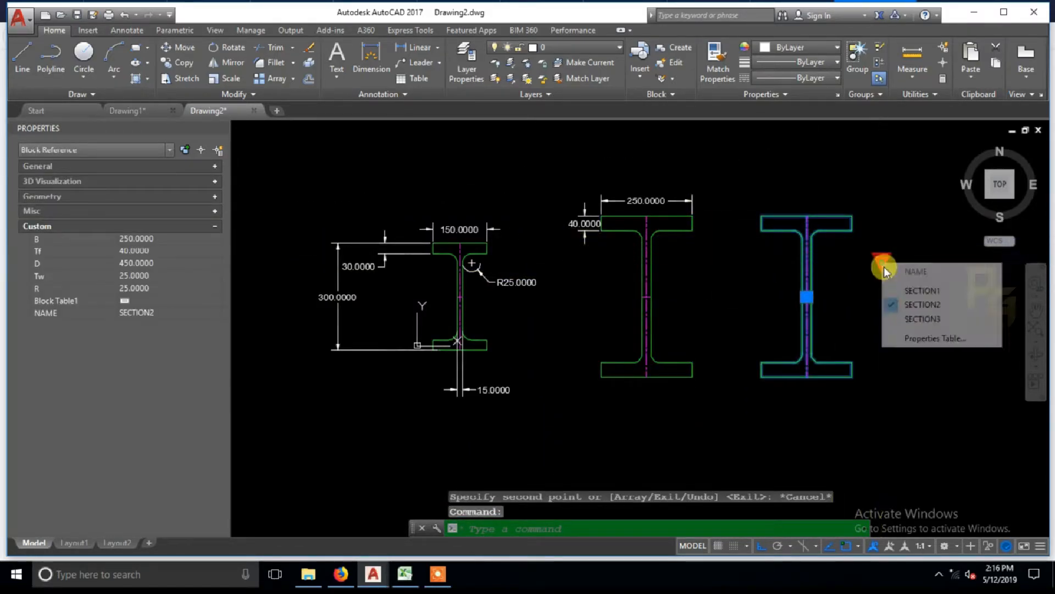
{"action": "left_click", "coordinate": [900, 317]}
{"action": "key", "text": "Escape"}
Step: Add a linear dimension for the SECTION3 block's web thickness, placed near the middle of the web
{"action": "type", "text": "dli"}
{"action": "key", "text": "Return"}
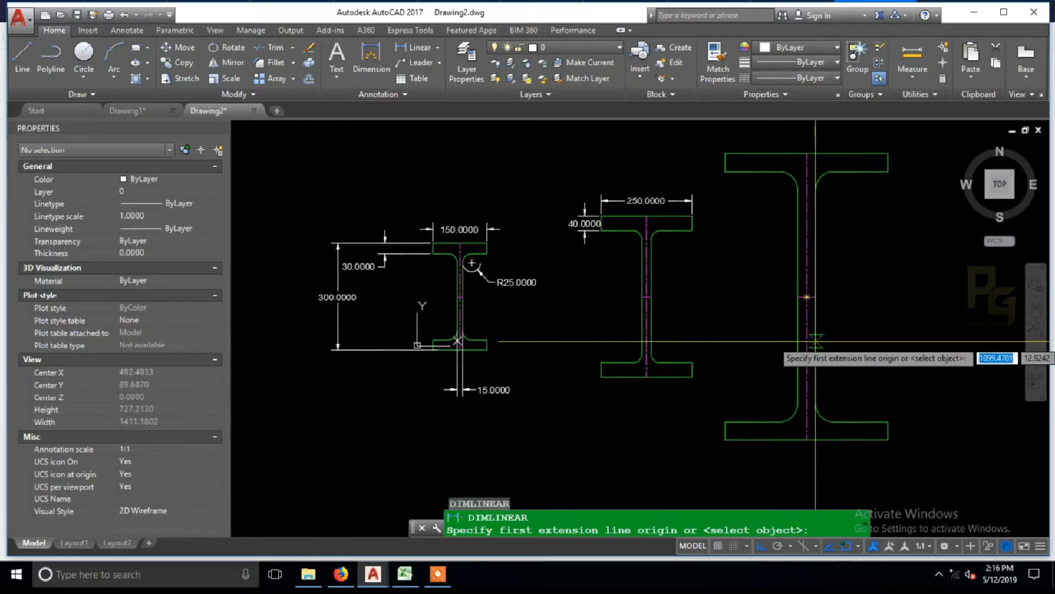
{"action": "left_click", "coordinate": [798, 333]}
{"action": "left_click", "coordinate": [816, 332]}
{"action": "left_click", "coordinate": [836, 297]}
Step: Add a vertical linear dimension for the SECTION3 block's overall depth, placed to the right of the block
{"action": "key", "text": "Return"}
{"action": "left_click", "coordinate": [880, 154]}
{"action": "left_click", "coordinate": [888, 439]}
{"action": "left_click", "coordinate": [911, 340]}
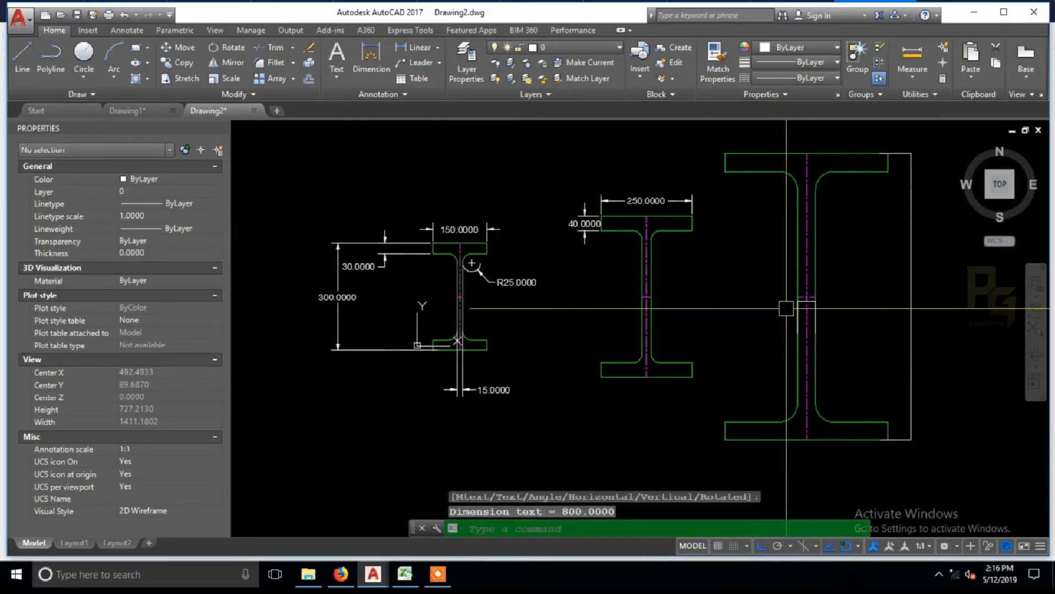
Step: Add a radius dimension to the SECTION3 block's upper right fillet between web and flange
{"action": "type", "text": "DRA"}
{"action": "key", "text": "Return"}
{"action": "left_click", "coordinate": [824, 182]}
{"action": "left_click", "coordinate": [846, 215]}
Step: Match the SECTION2 flange width dimension's properties onto the SECTION3 web thickness, fillet radius and overall depth dimensions
{"action": "type", "text": "MA"}
{"action": "key", "text": "Return"}
{"action": "left_click", "coordinate": [646, 200]}
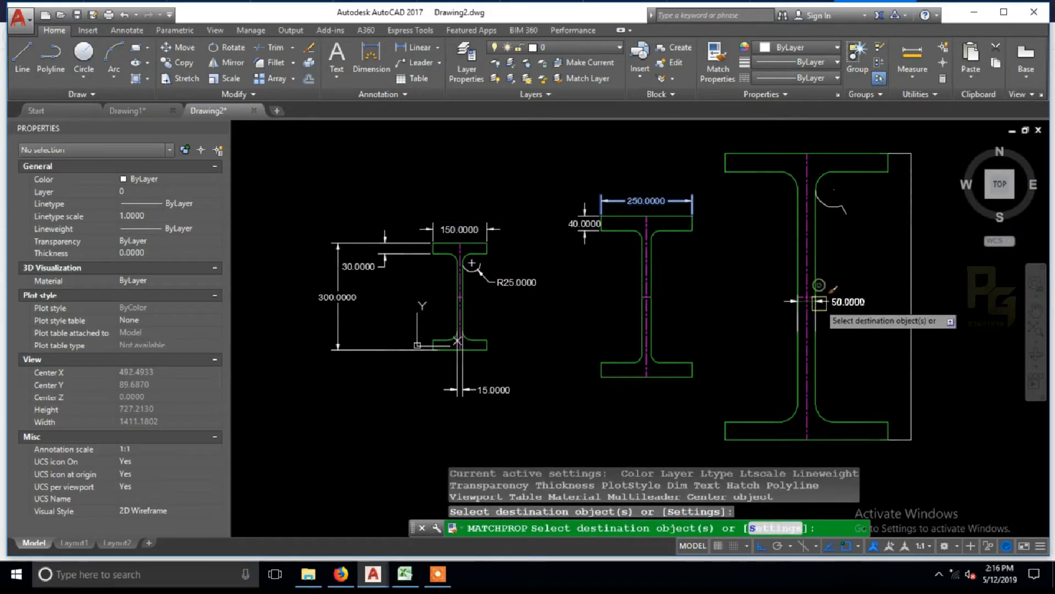
{"action": "left_click", "coordinate": [830, 300]}
{"action": "left_click", "coordinate": [827, 301]}
{"action": "left_click", "coordinate": [812, 302]}
{"action": "left_click", "coordinate": [852, 207]}
{"action": "left_click", "coordinate": [847, 208]}
{"action": "left_click", "coordinate": [915, 240]}
{"action": "key", "text": "Escape"}
Step: Compare the SECTION3 block's custom properties with its dimensions, and view all three sections side by side
{"action": "scroll", "coordinate": [932, 294], "scroll_direction": "up", "scroll_amount": 2}
{"action": "mouse_move", "coordinate": [933, 318]}
{"action": "middle_mouse_down"}
{"action": "mouse_move", "coordinate": [749, 368]}
{"action": "mouse_move", "coordinate": [744, 384]}
{"action": "middle_mouse_up"}
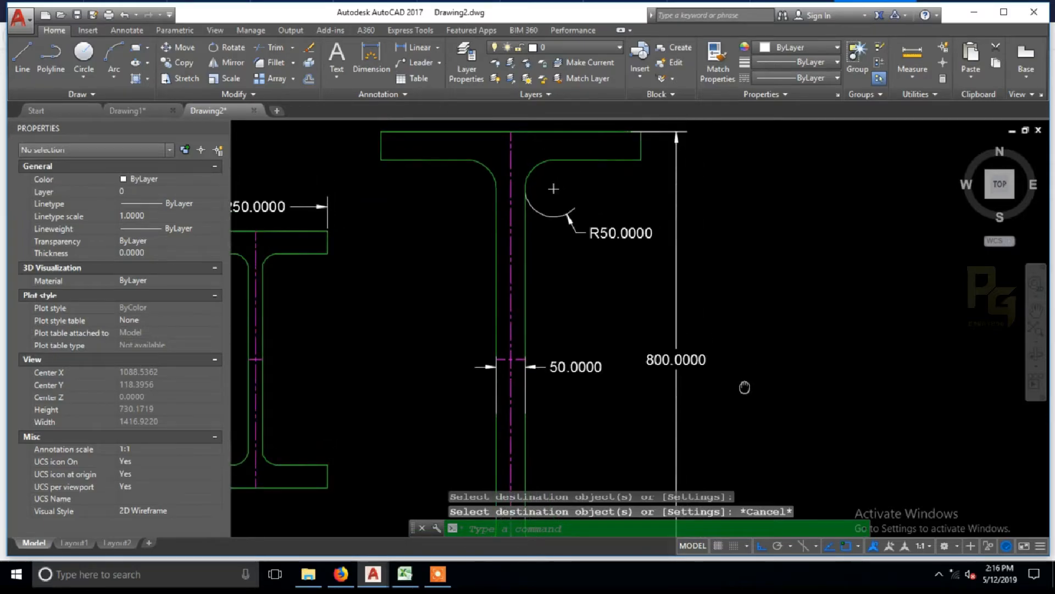
{"action": "left_click", "coordinate": [517, 273]}
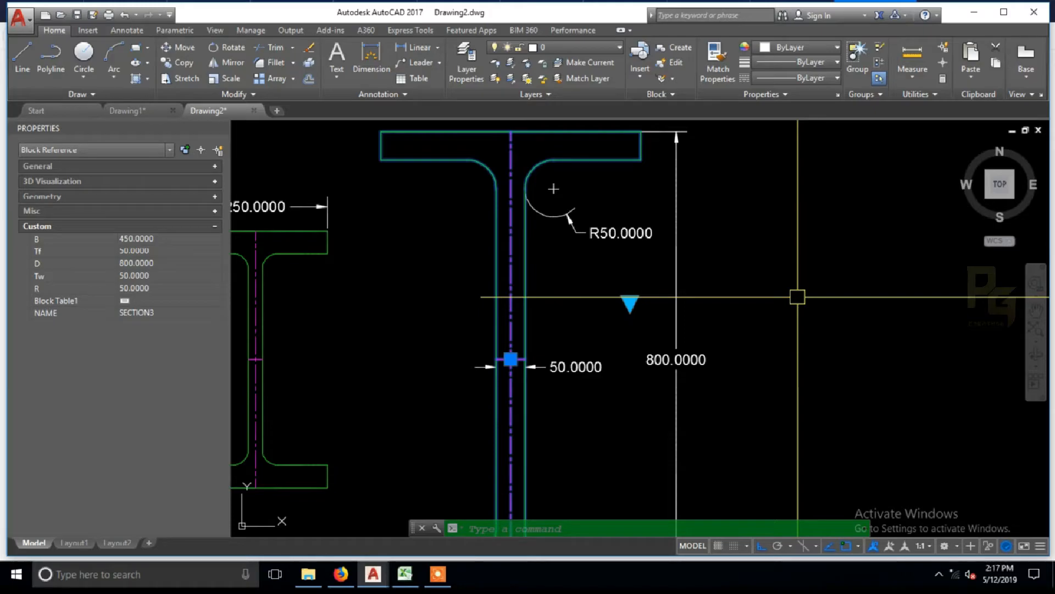
{"action": "key", "text": "Escape"}
{"action": "scroll", "coordinate": [736, 283], "scroll_direction": "down", "scroll_amount": 5}
{"action": "scroll", "coordinate": [643, 300], "scroll_direction": "up", "scroll_amount": 3}
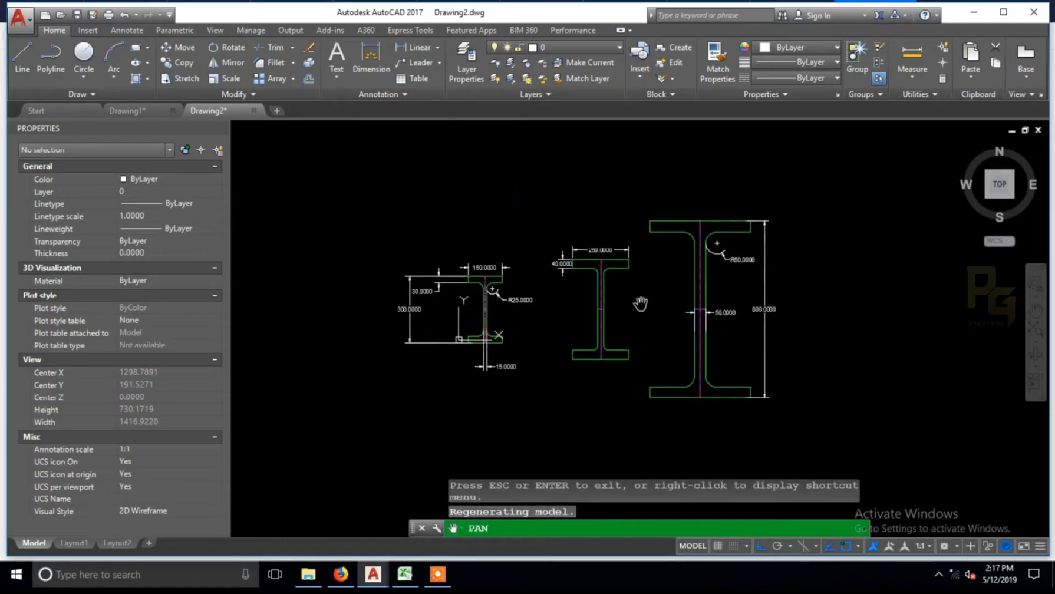
{"action": "left_click_drag", "start_coordinate": [643, 308], "coordinate": [671, 309]}
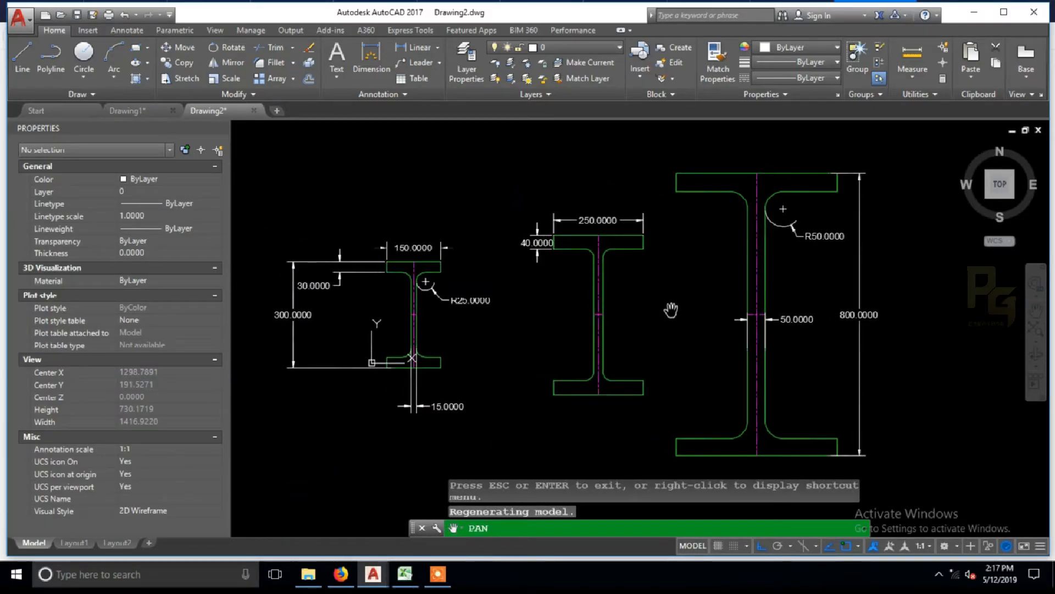